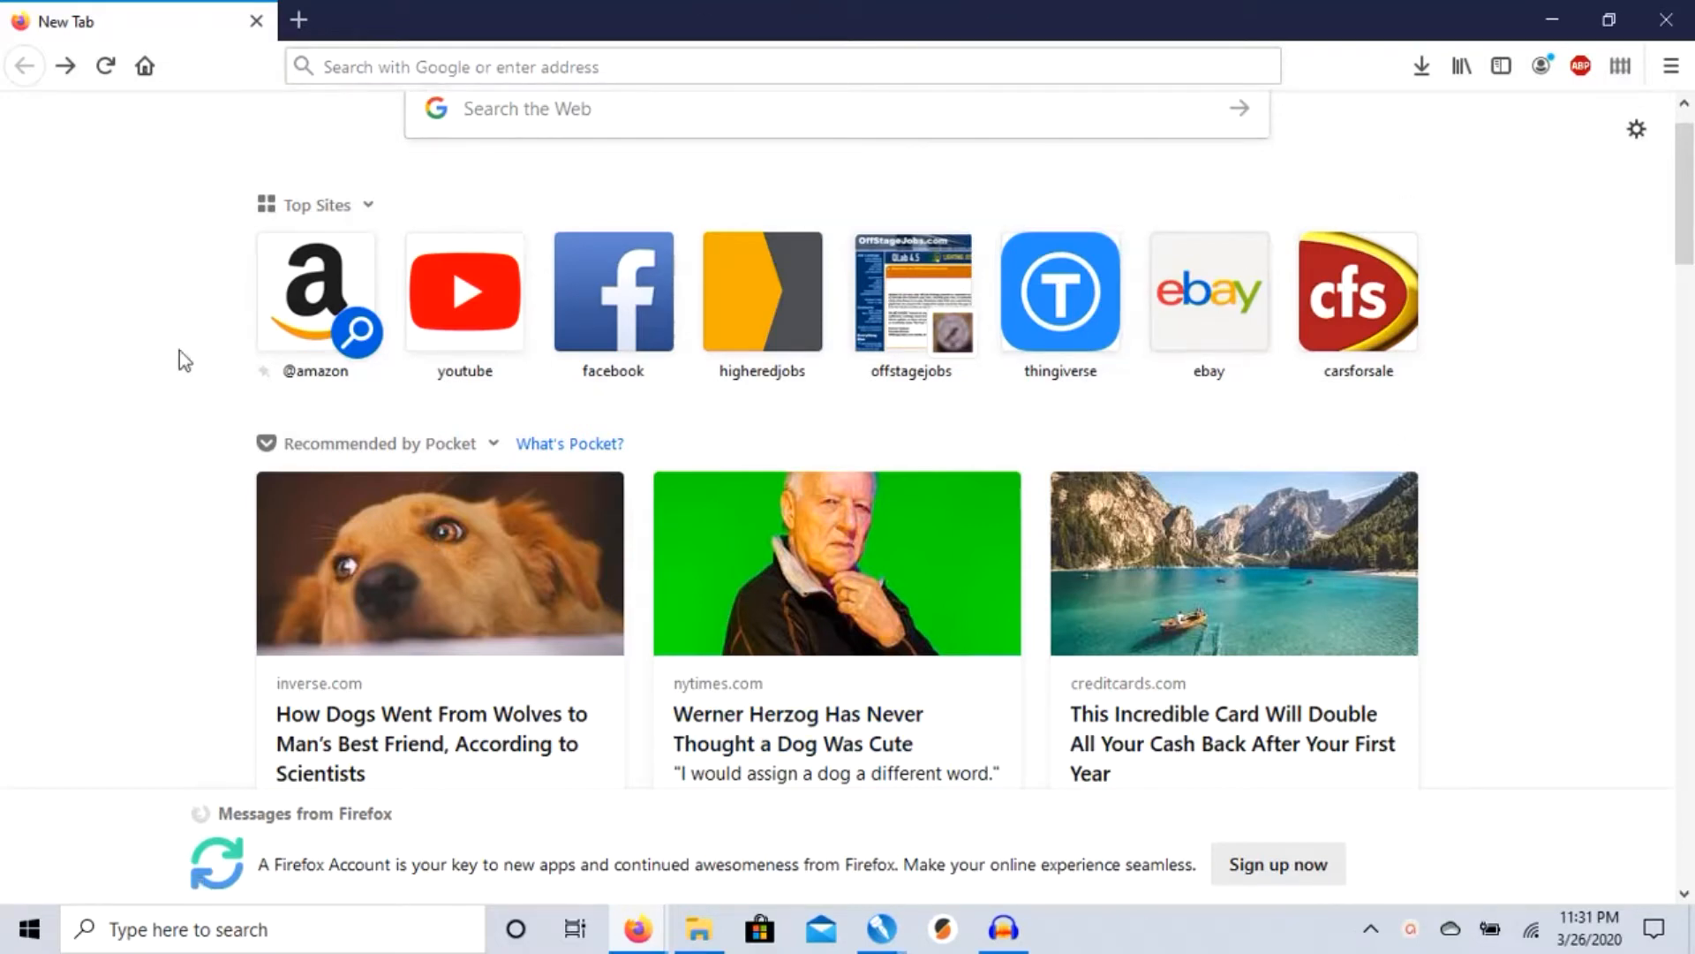
# - Go to google.com and search the web for "audacity"
pyautogui.click(594, 67)
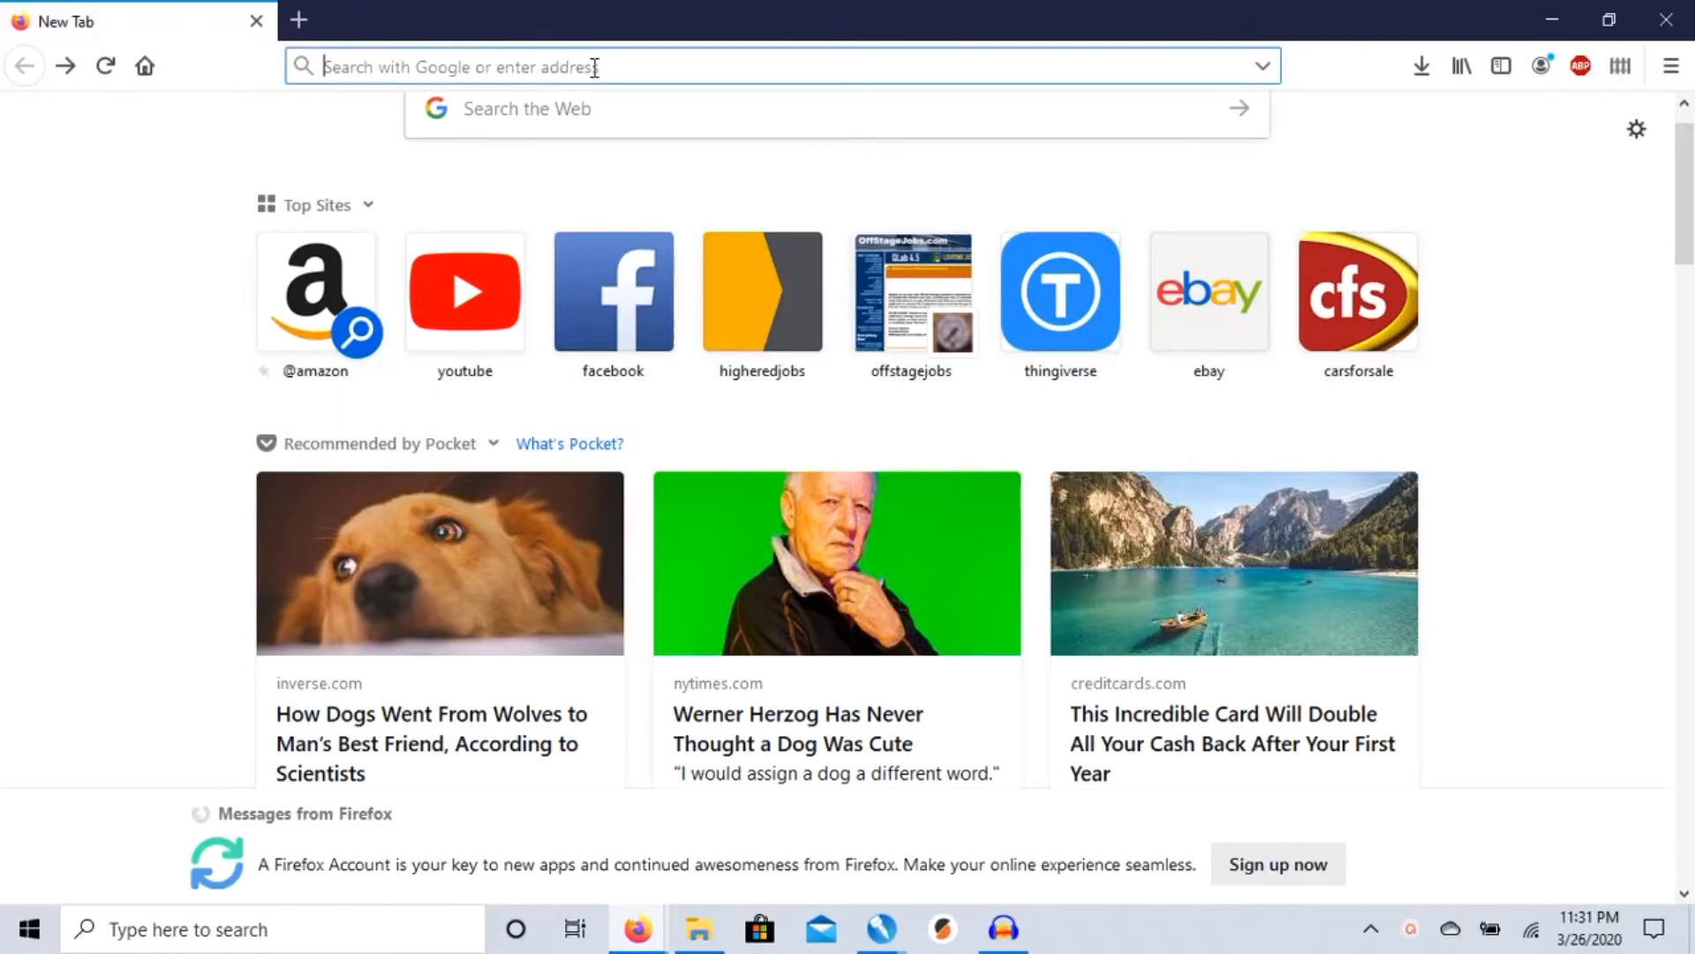
pyautogui.write('google.com/')
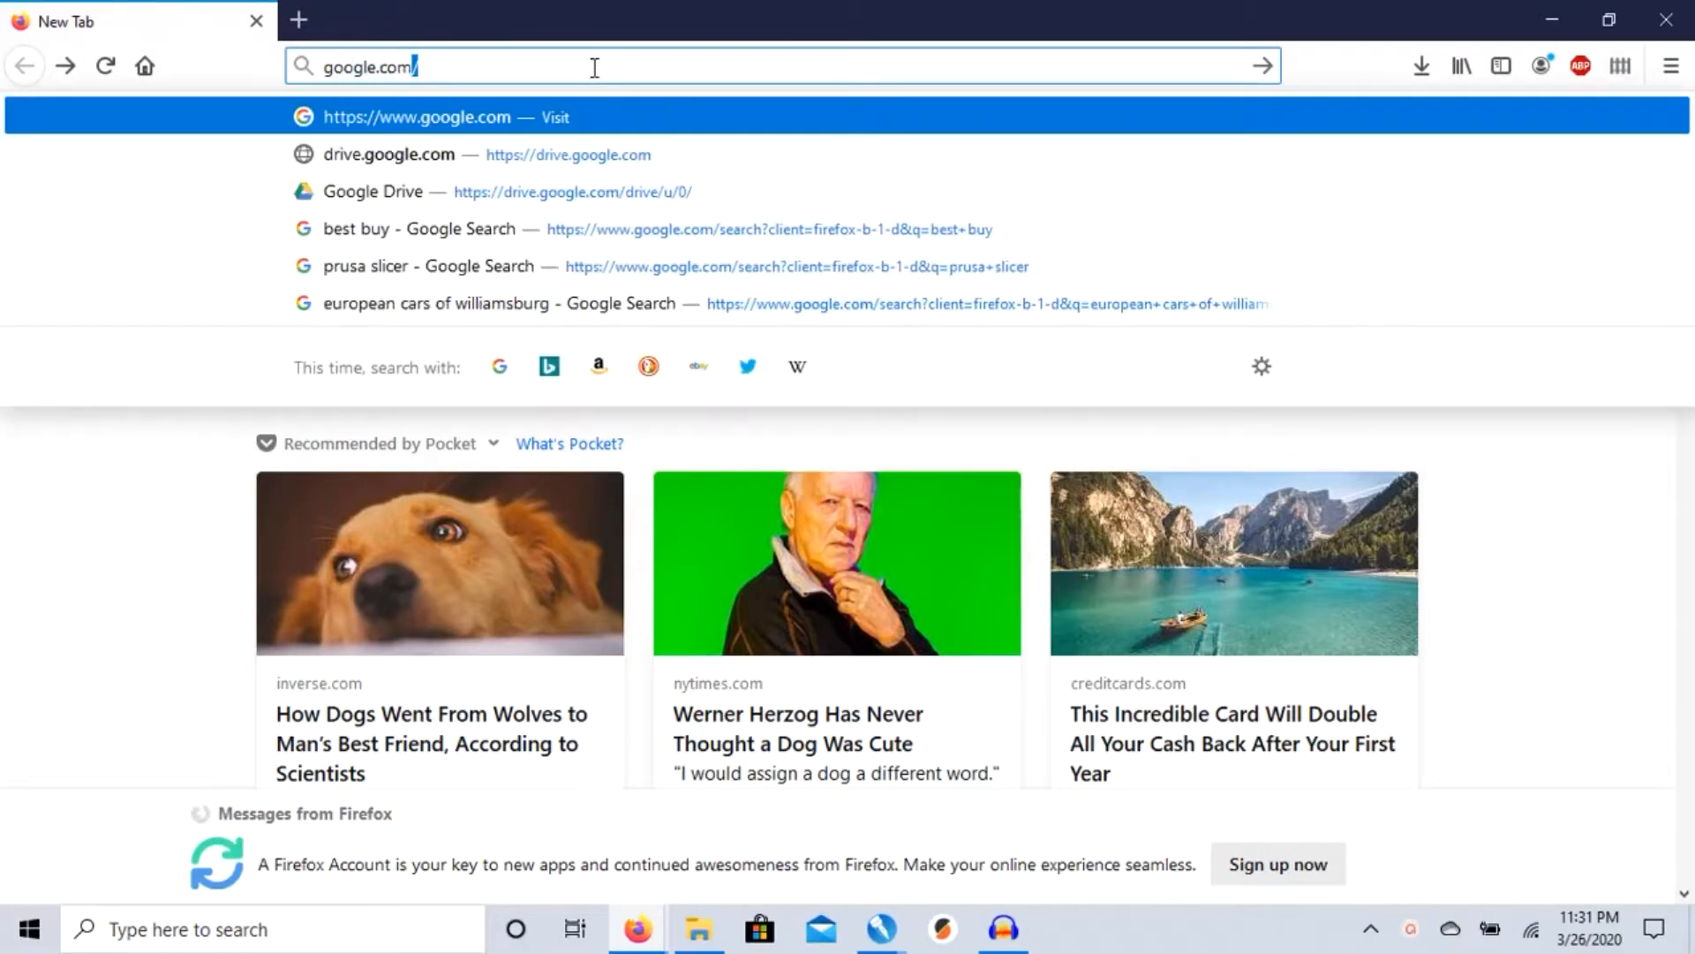
pyautogui.press('Return')
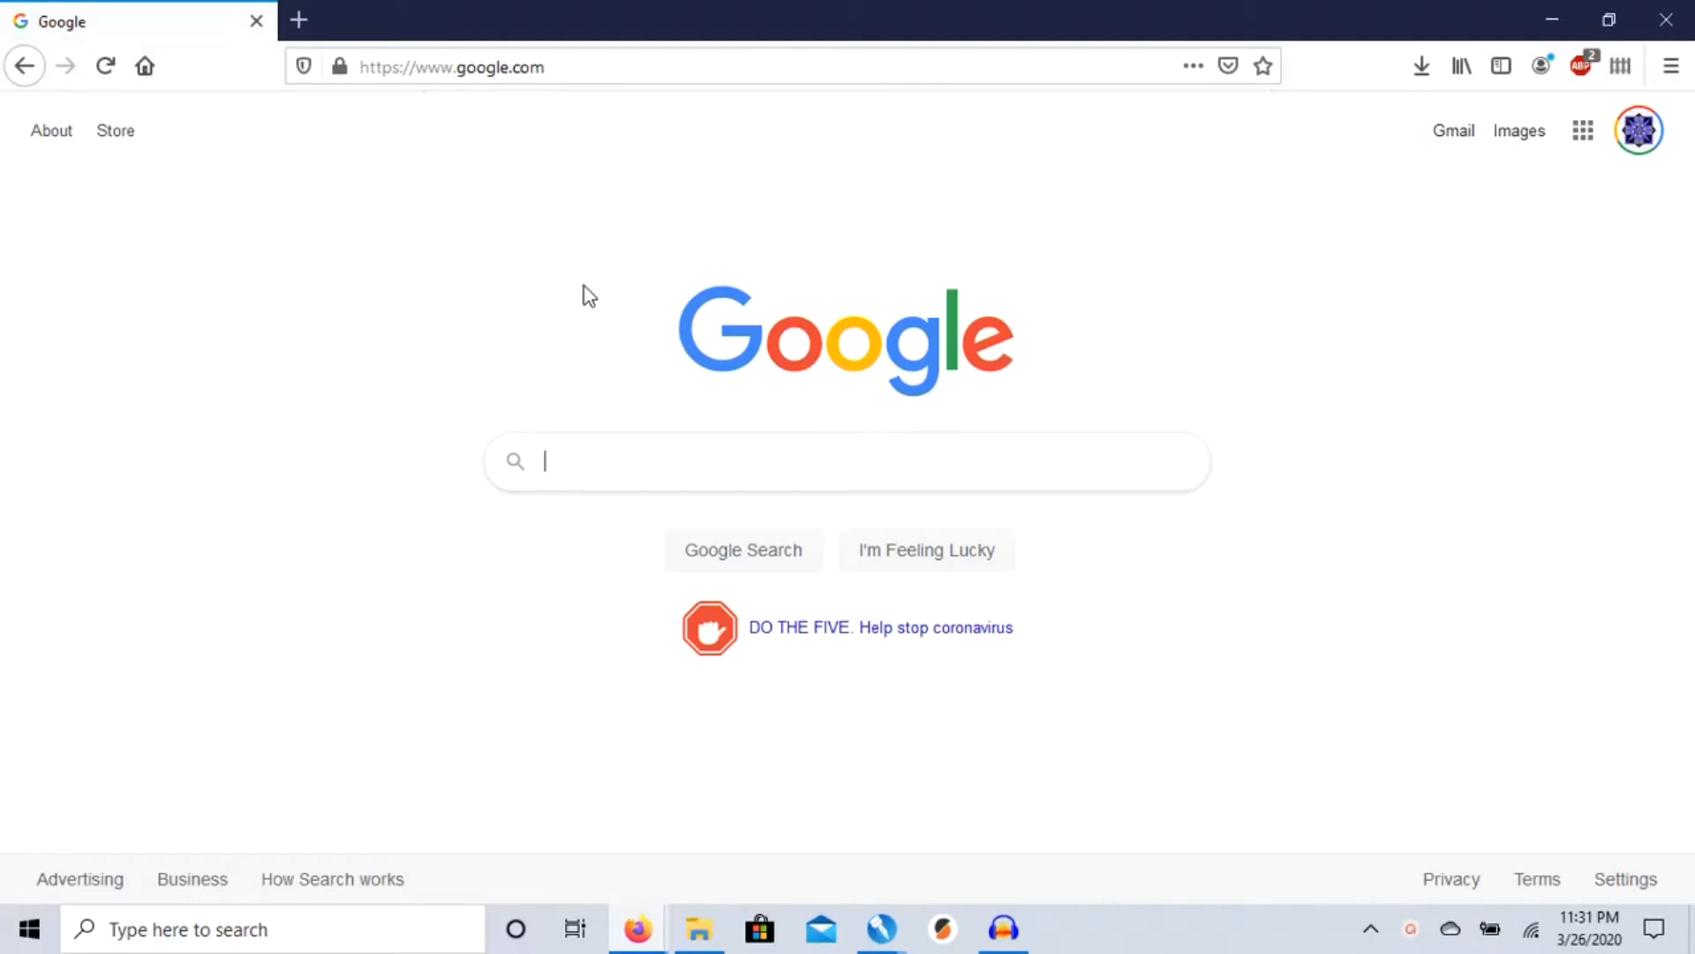
pyautogui.write('audicty')
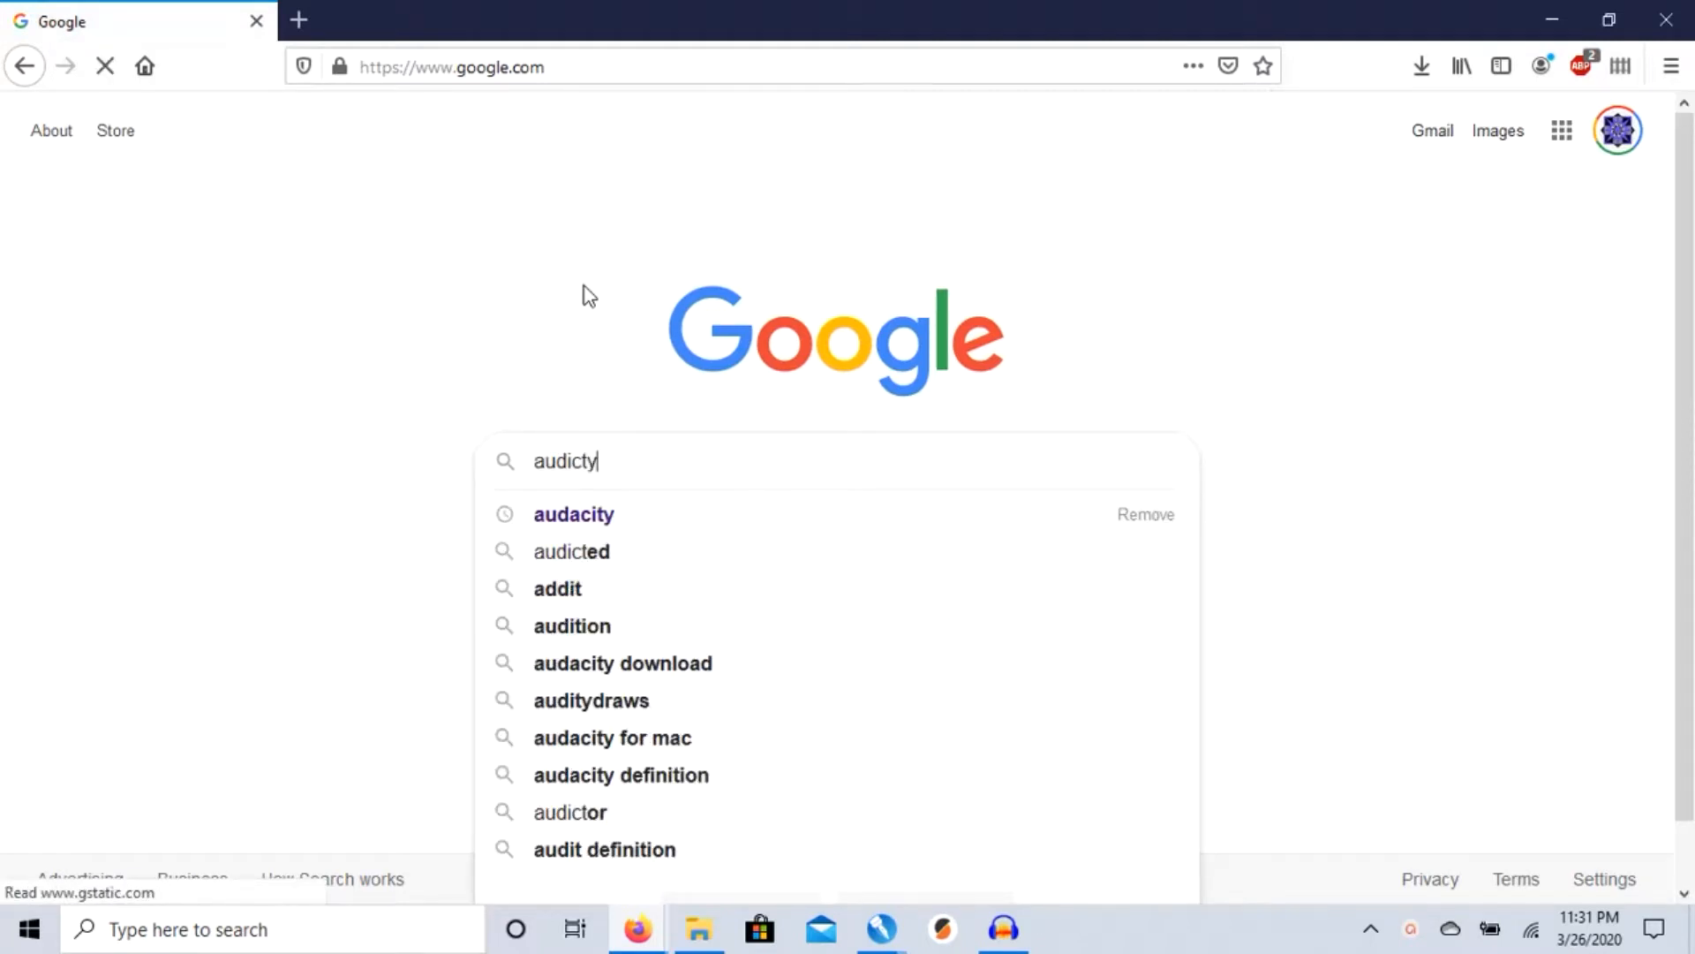
pyautogui.press('BackSpace')
pyautogui.press('BackSpace')
pyautogui.press('BackSpace')
pyautogui.press('BackSpace')
pyautogui.write('acity')
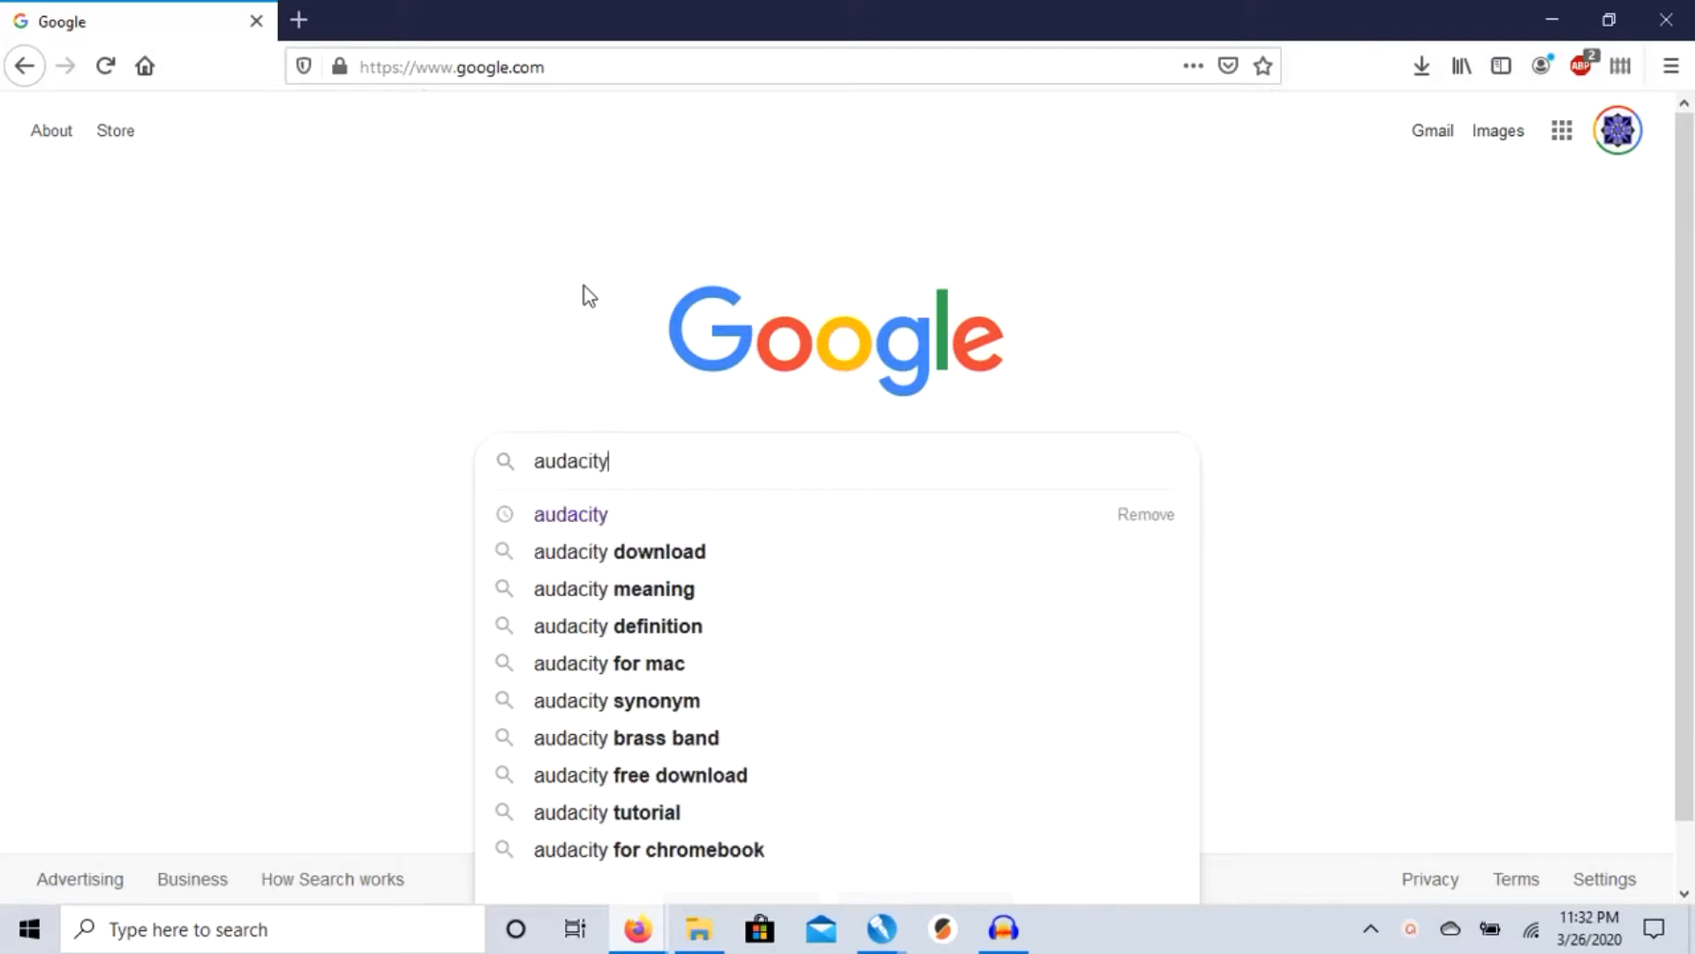
pyautogui.press('Return')
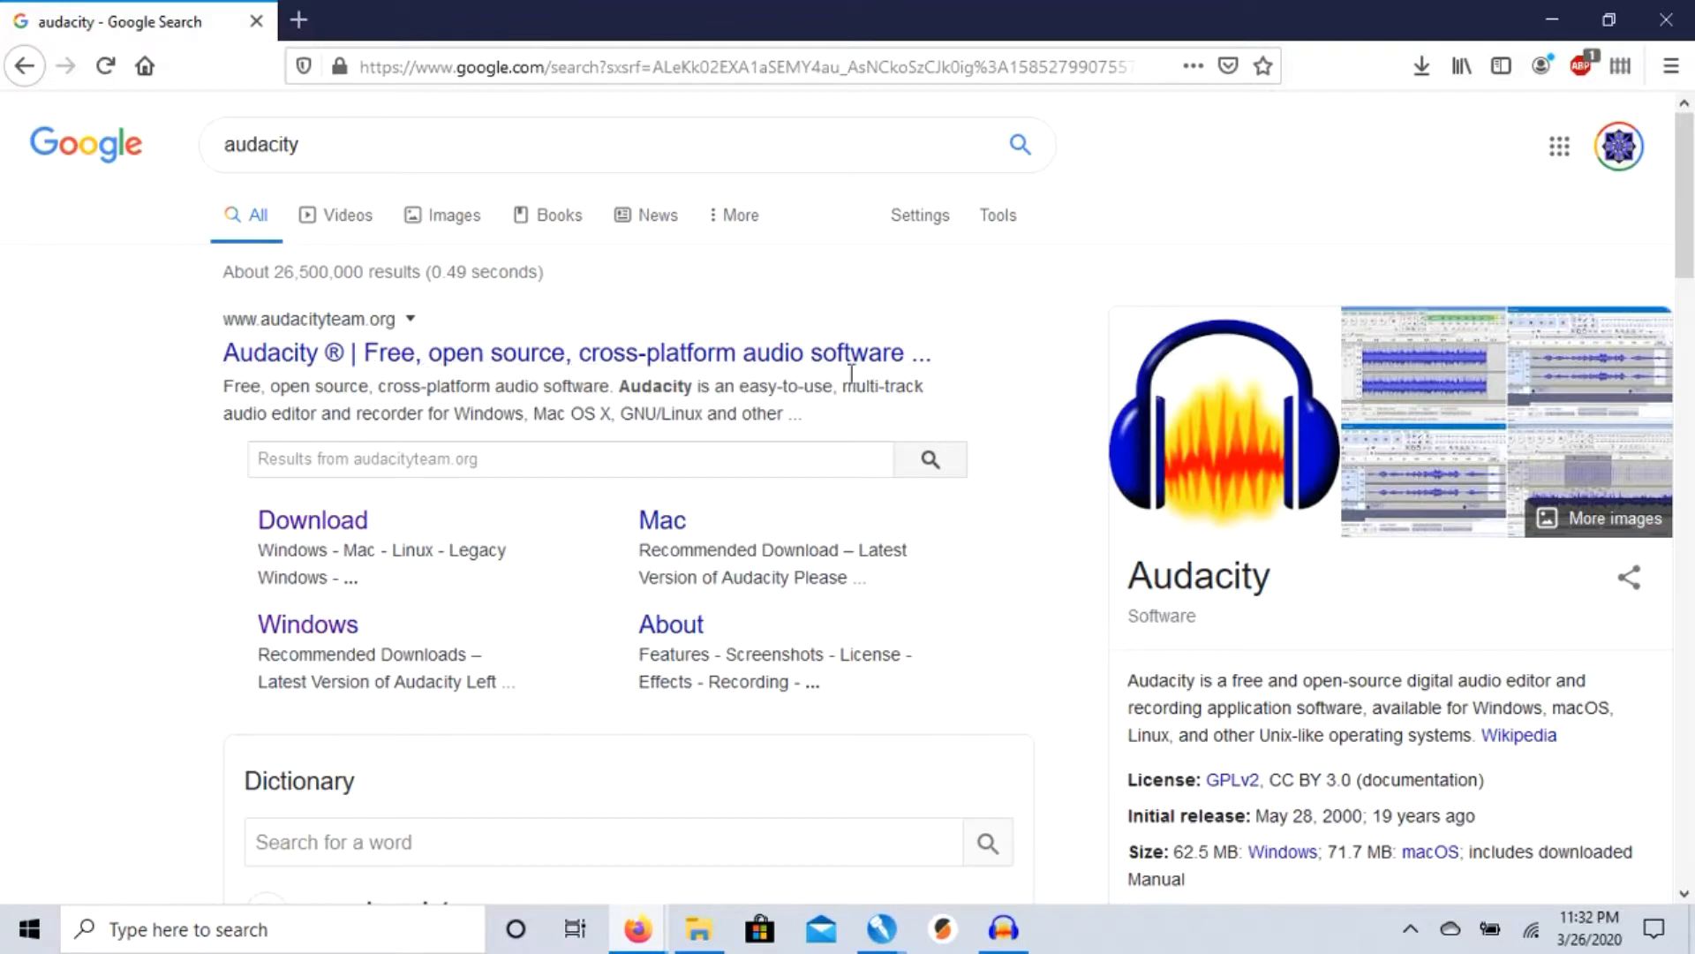
# - From Audacity's download page, choose the Windows version and follow the Audacity 2.3.3 installer link to FossHub
pyautogui.click(343, 535)
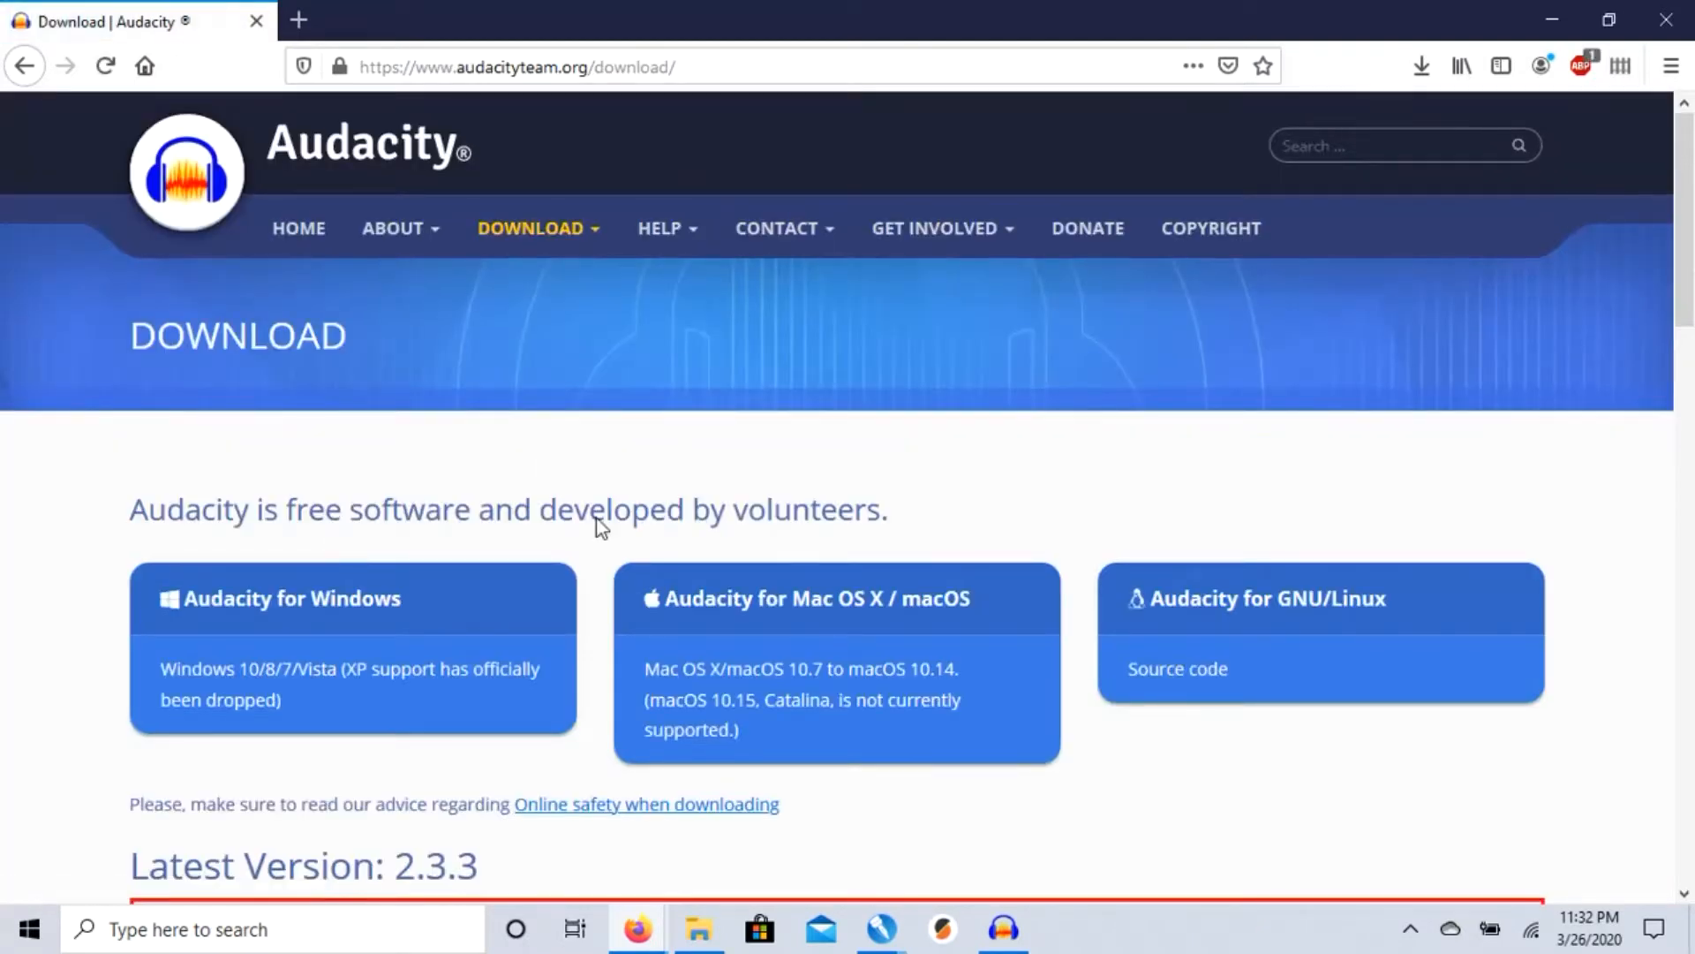
pyautogui.scroll(-4, 598, 527)
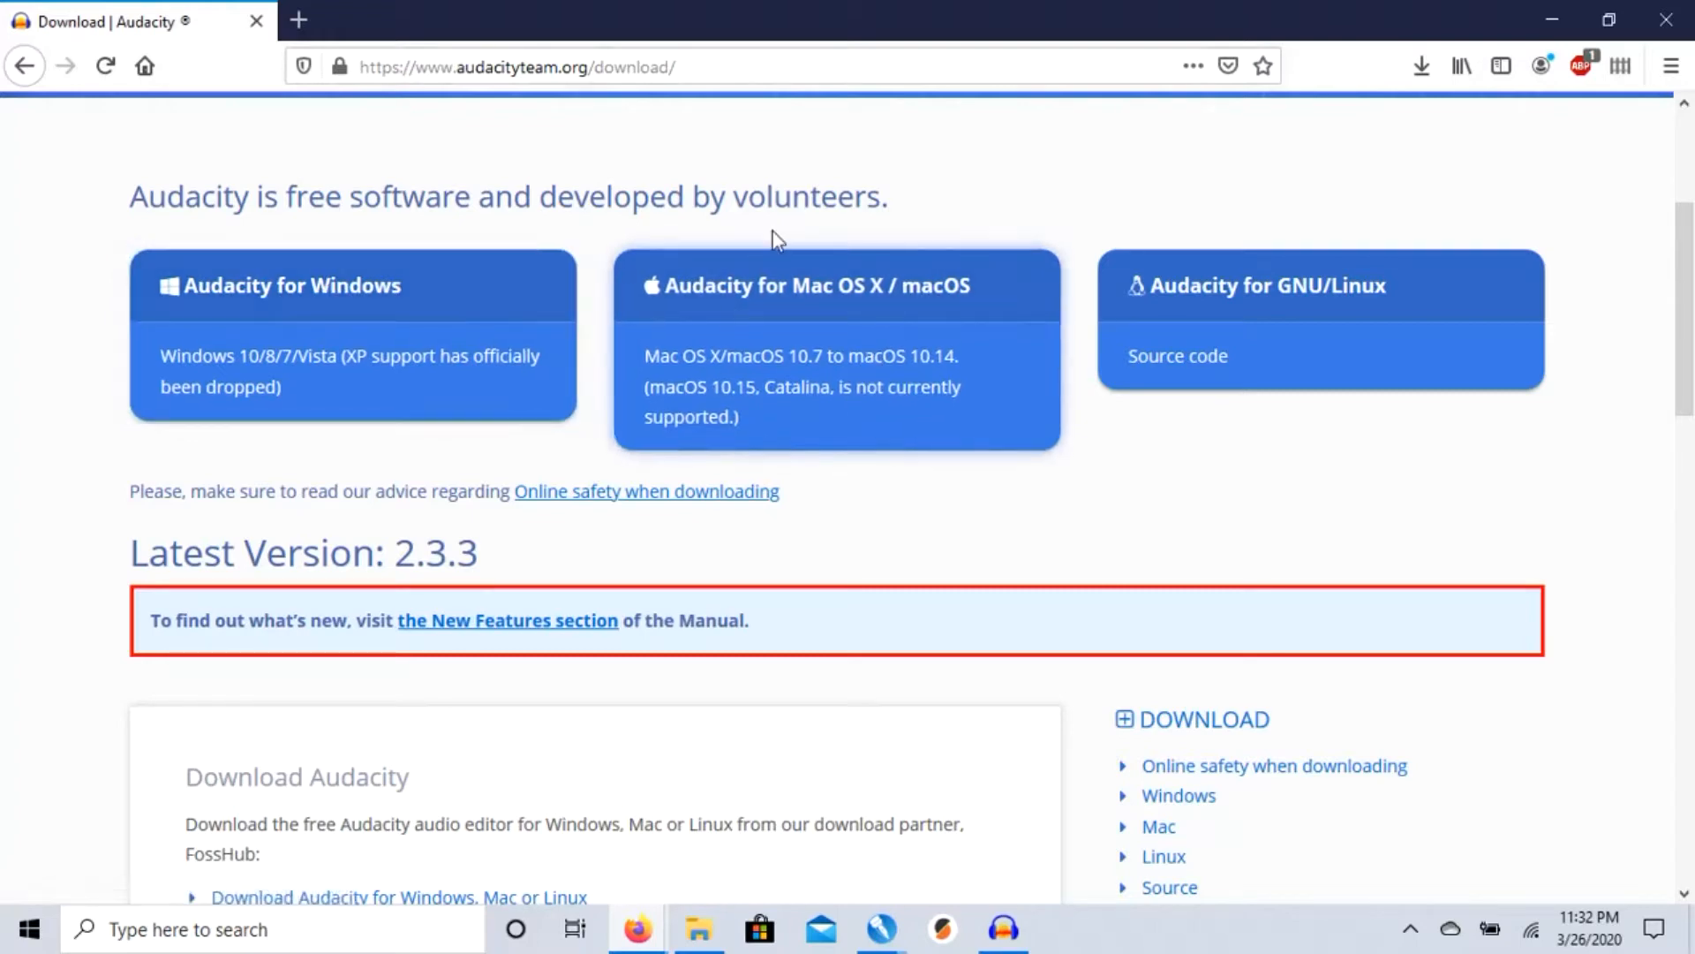
pyautogui.click(357, 288)
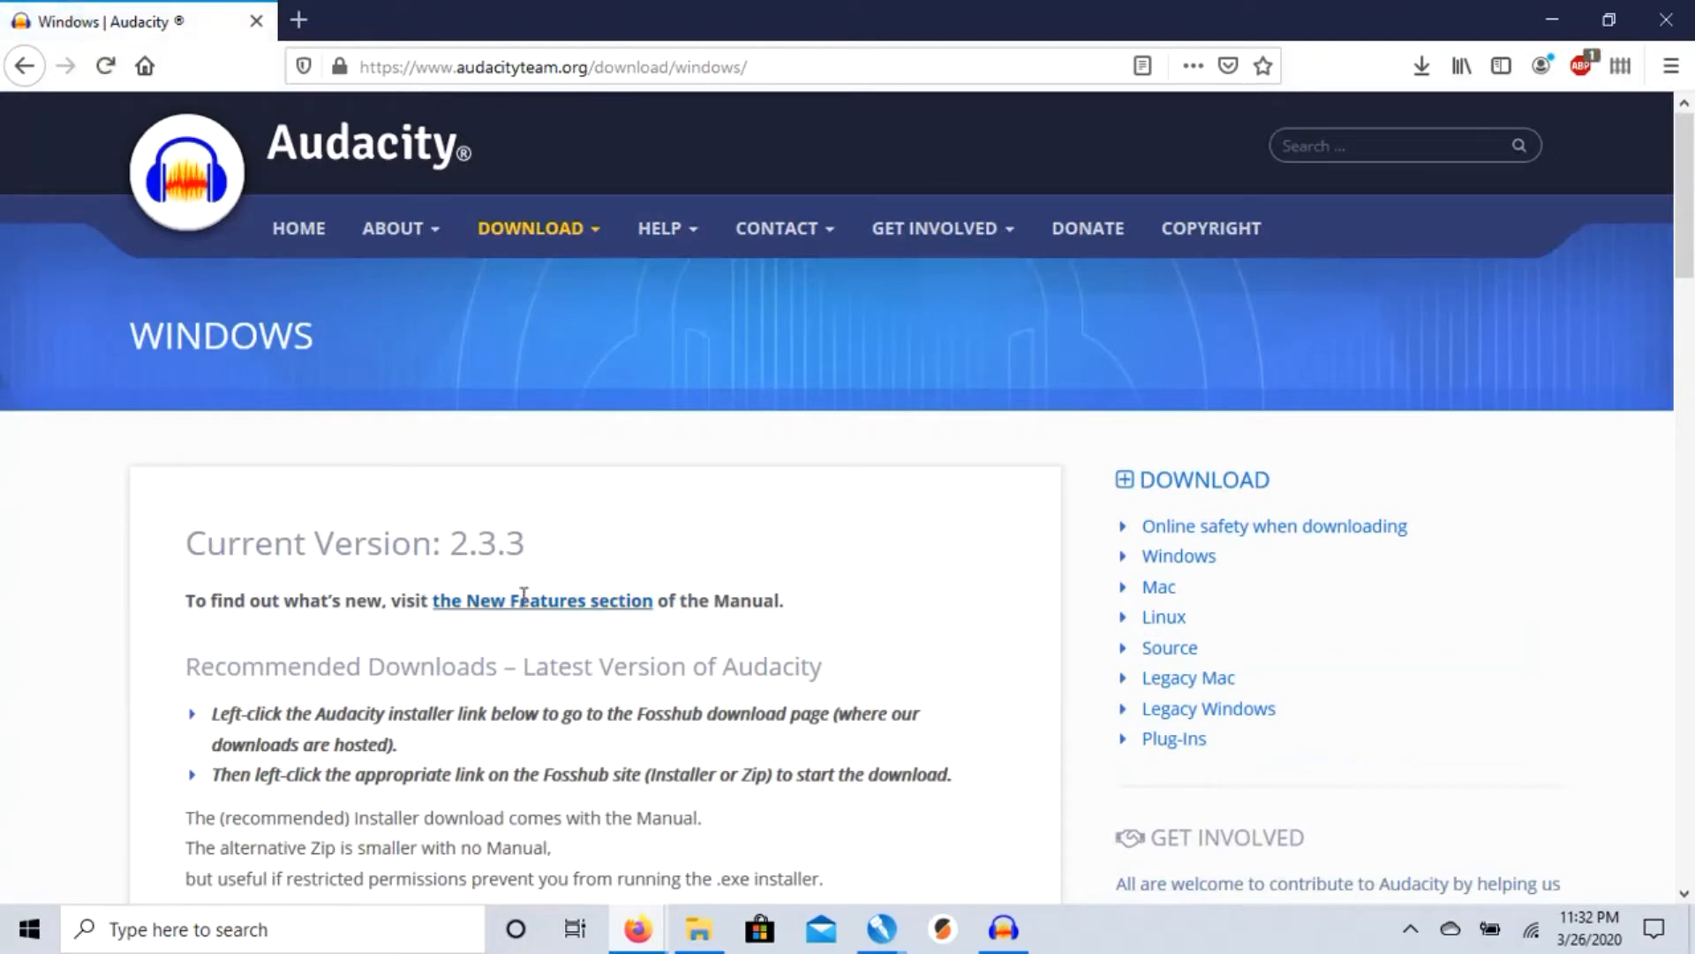
pyautogui.scroll(-5, 534, 627)
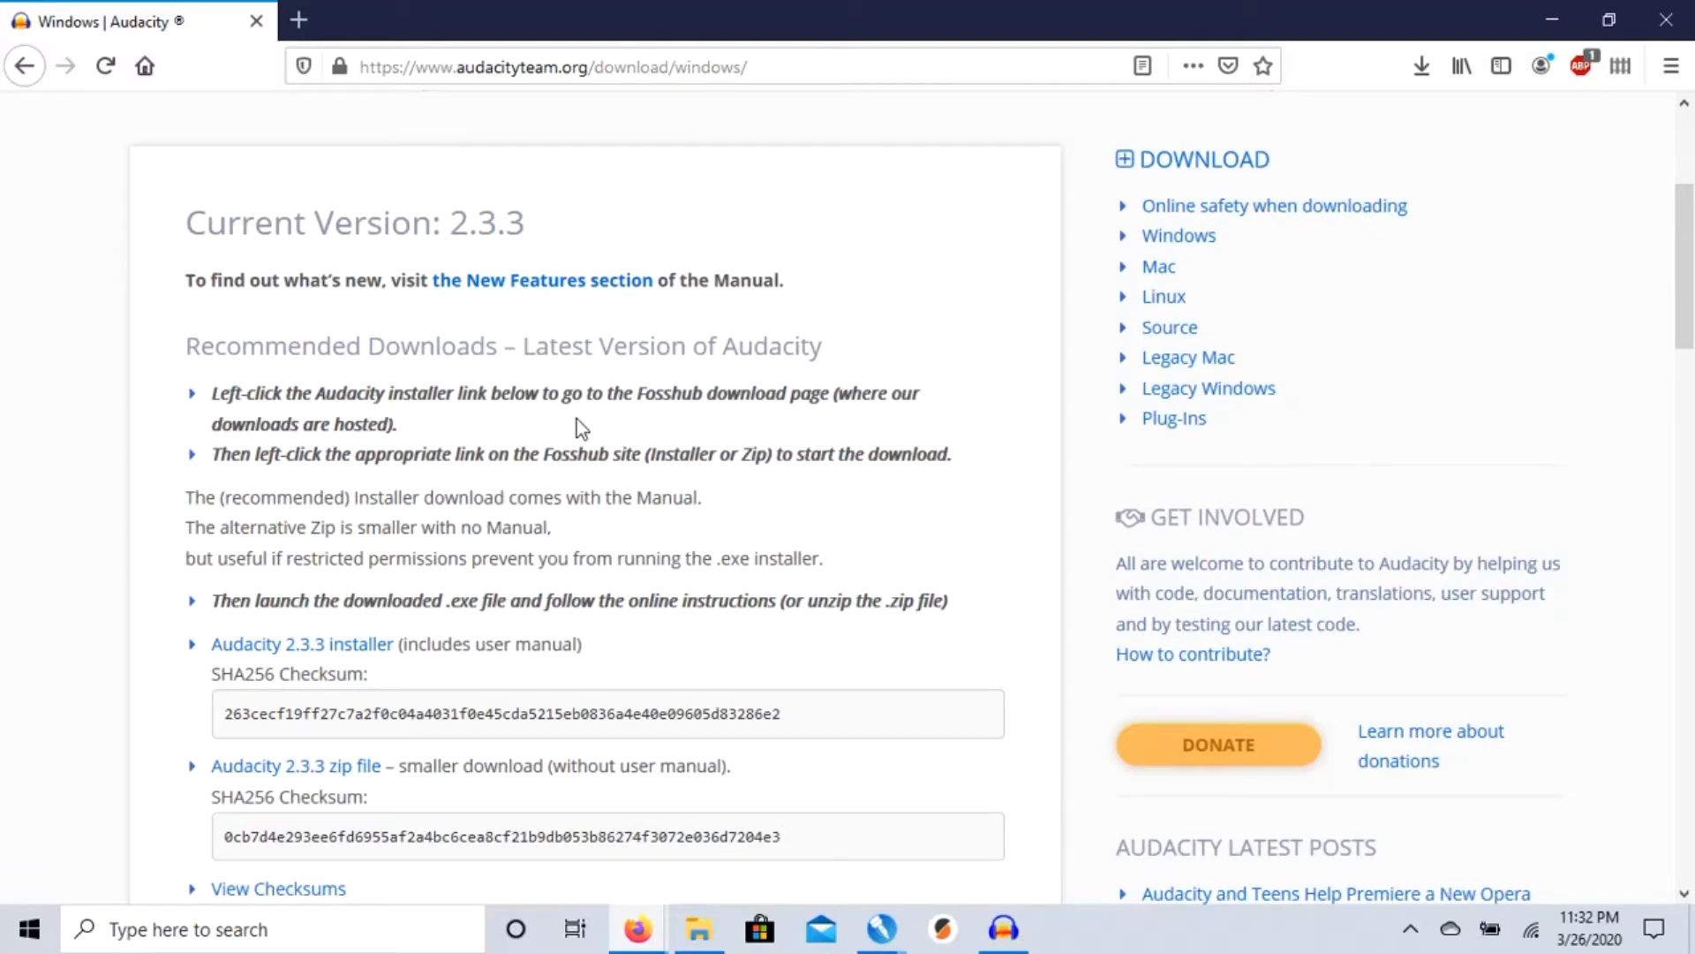
pyautogui.scroll(-3, 575, 420)
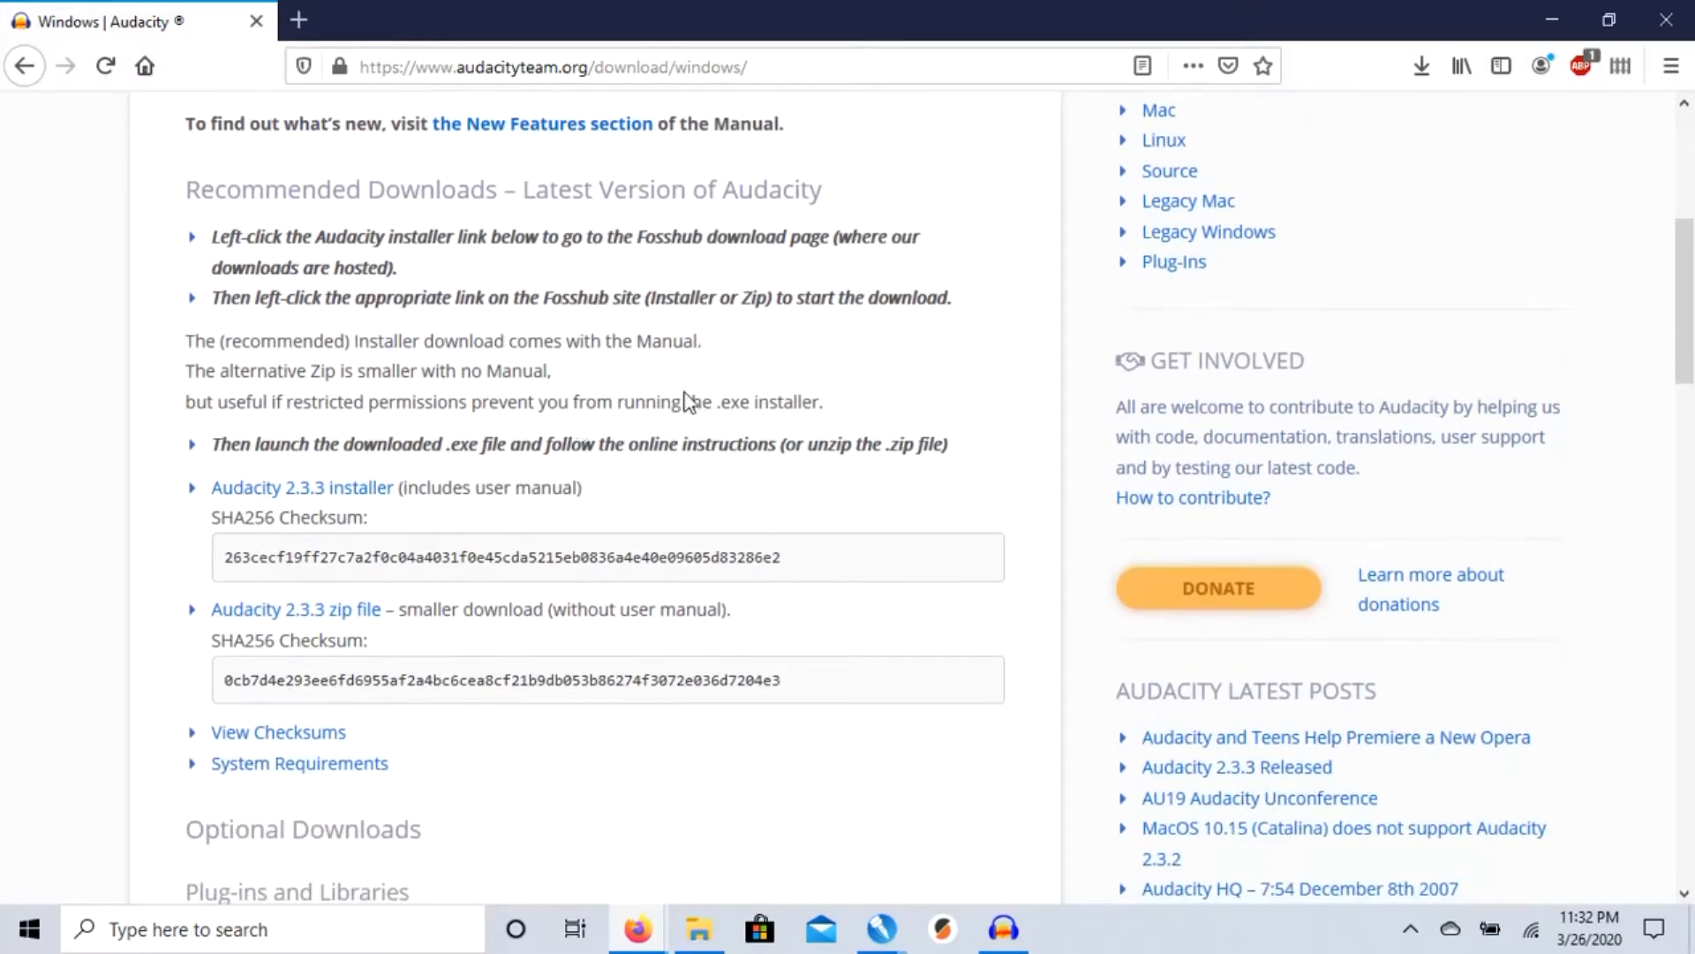
pyautogui.click(319, 496)
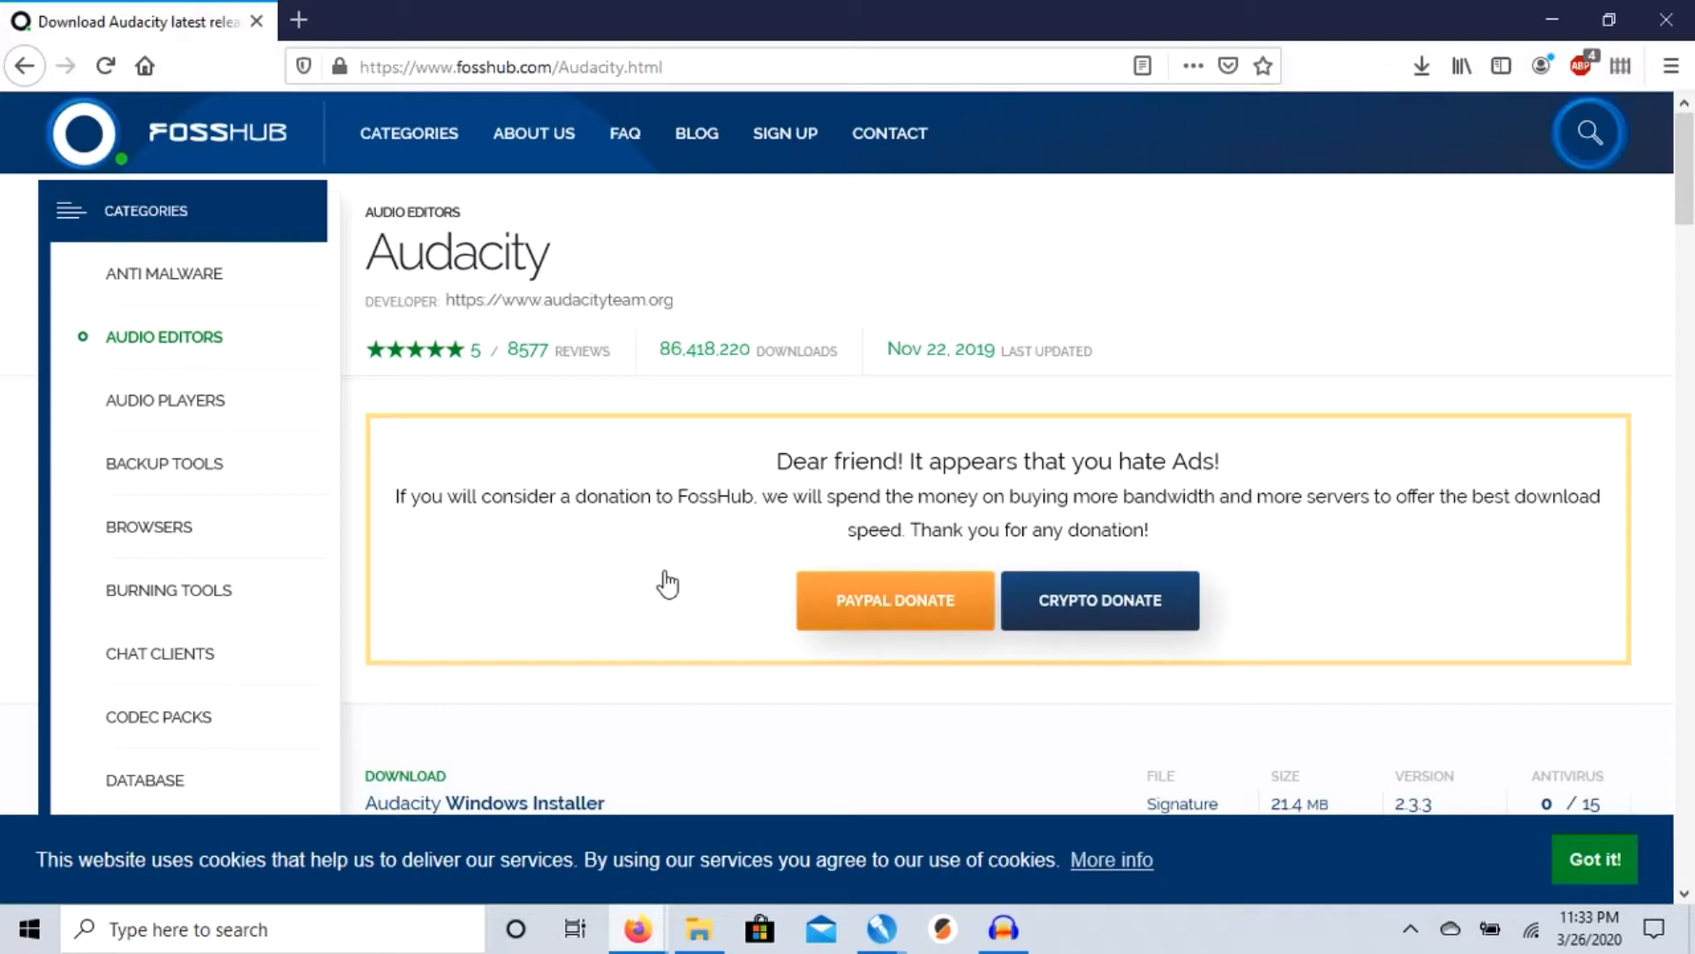
# - Download the Audacity Windows Installer from FossHub and save the file audacity-win-2.3.3.exe
pyautogui.scroll(-2, 667, 583)
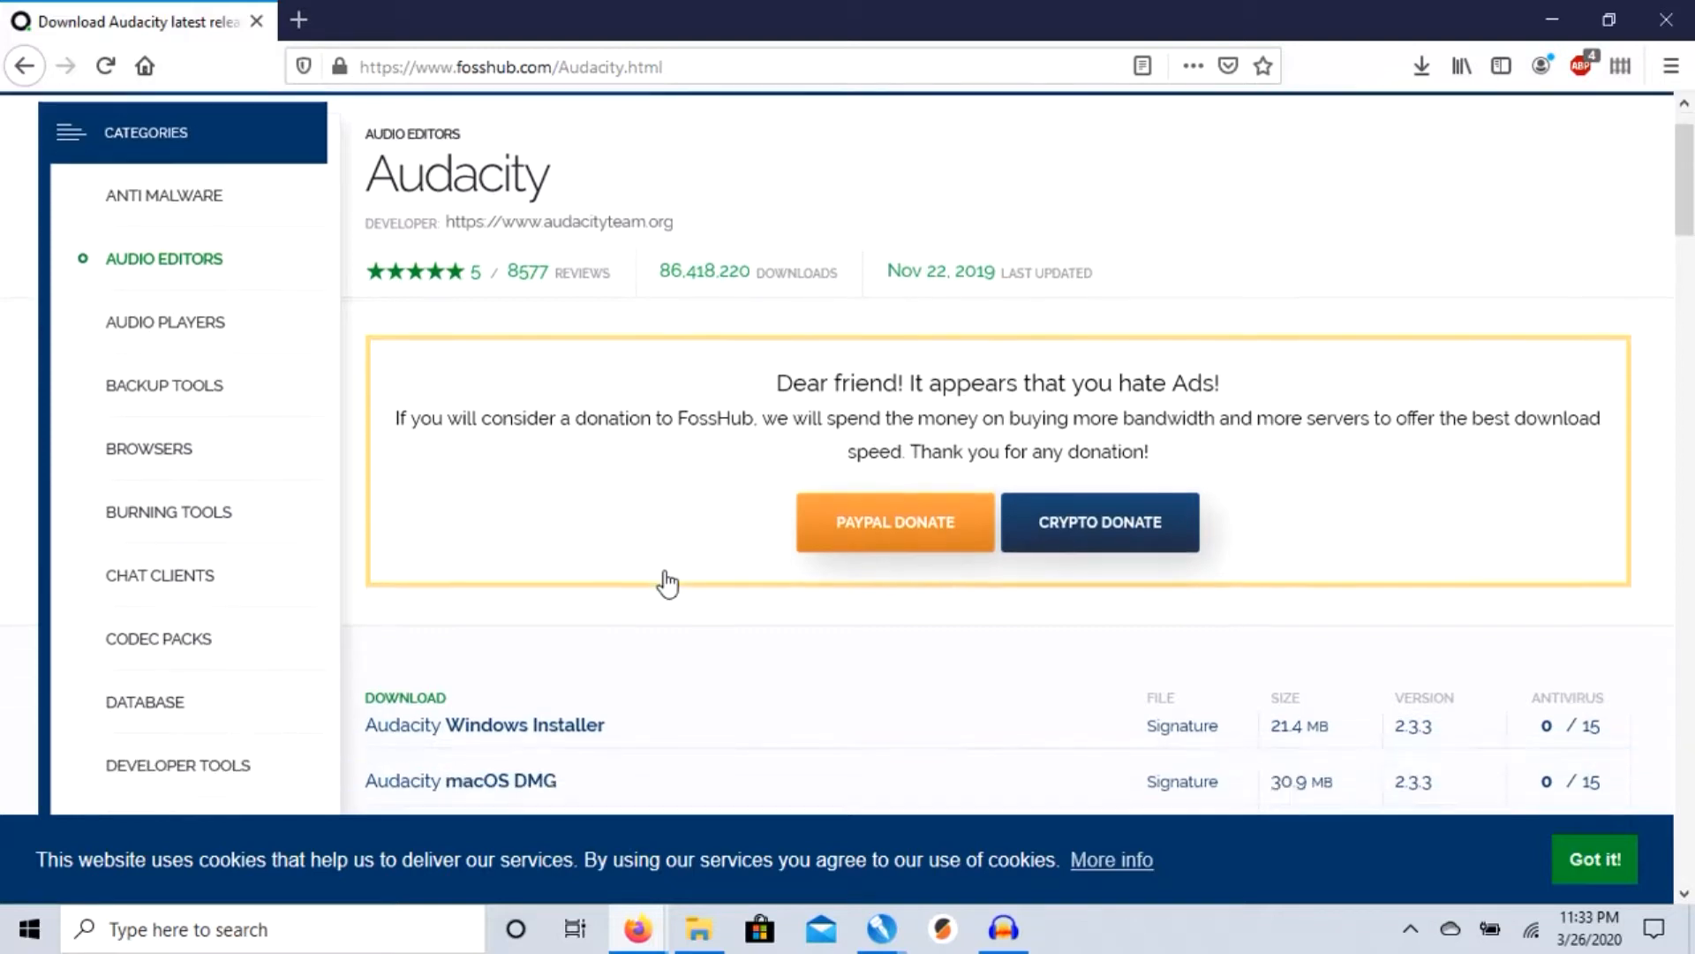
pyautogui.scroll(-3, 667, 581)
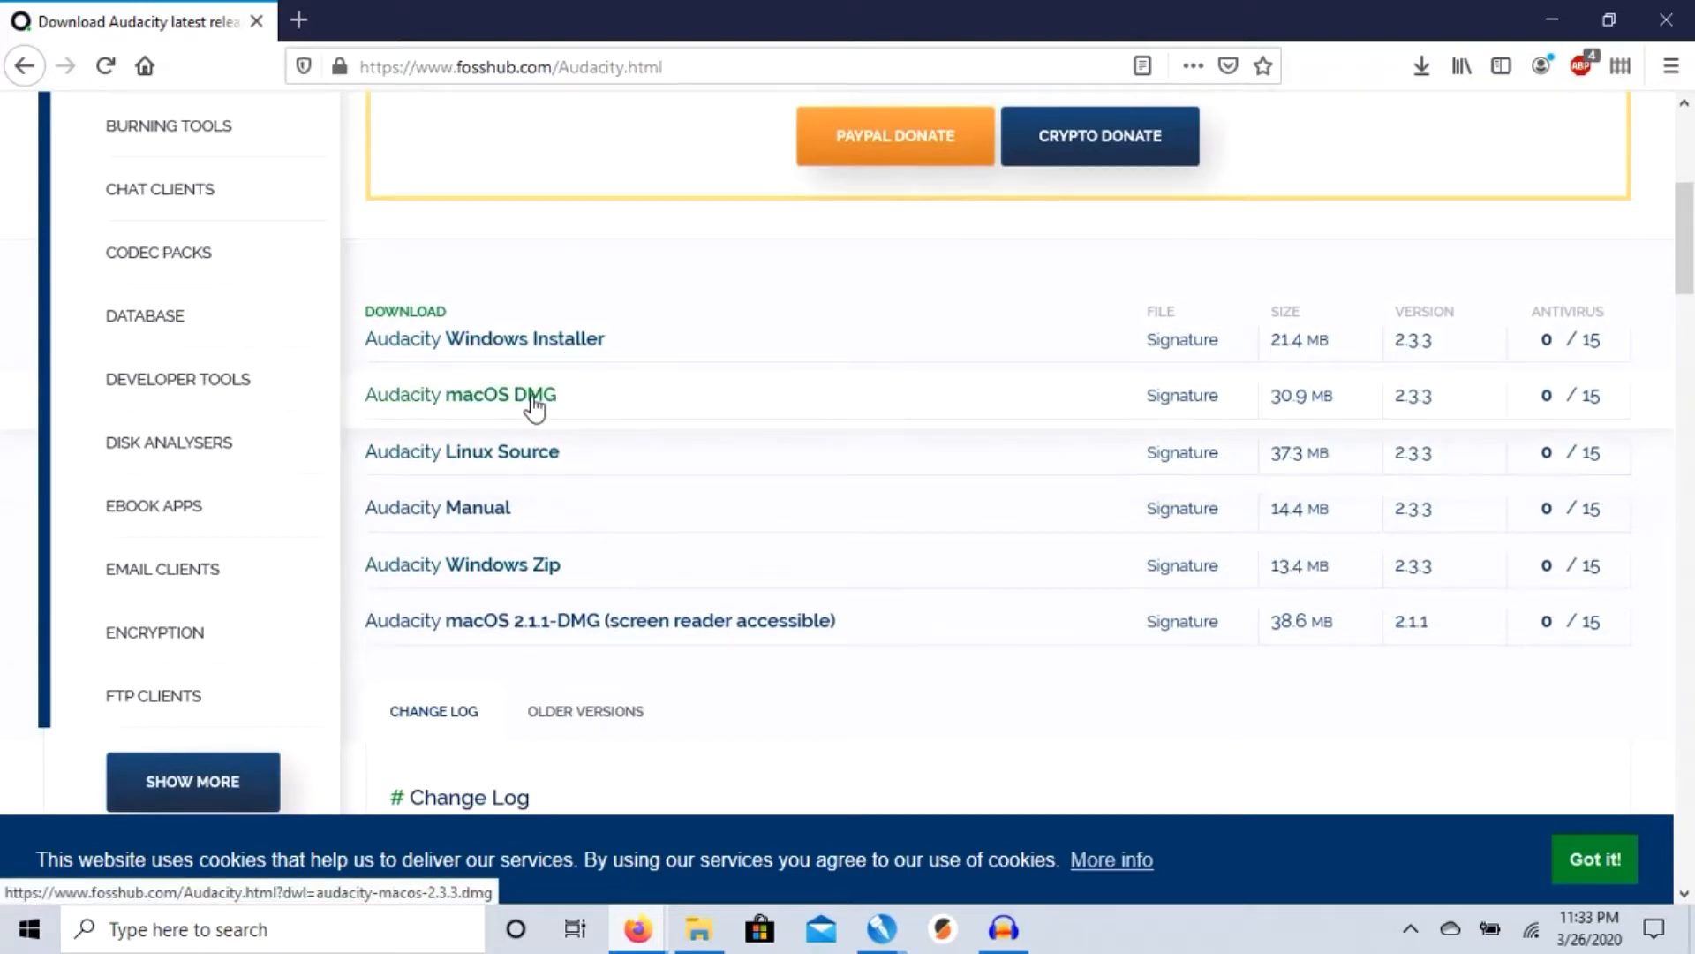
pyautogui.click(549, 344)
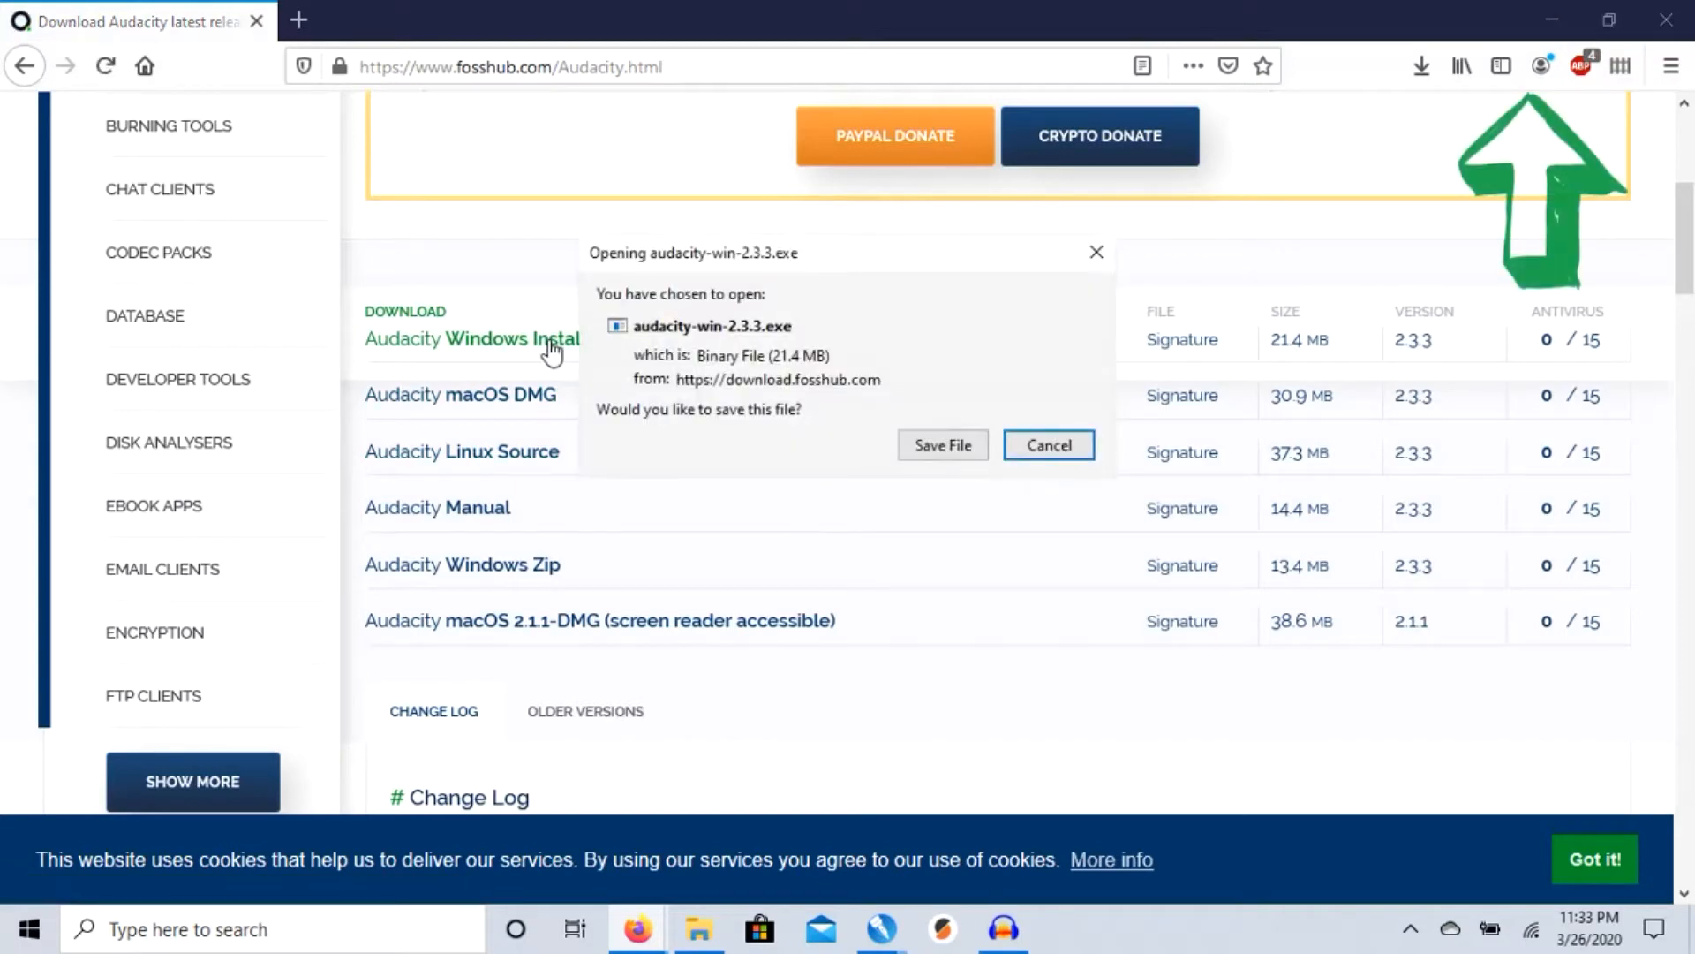
pyautogui.click(965, 460)
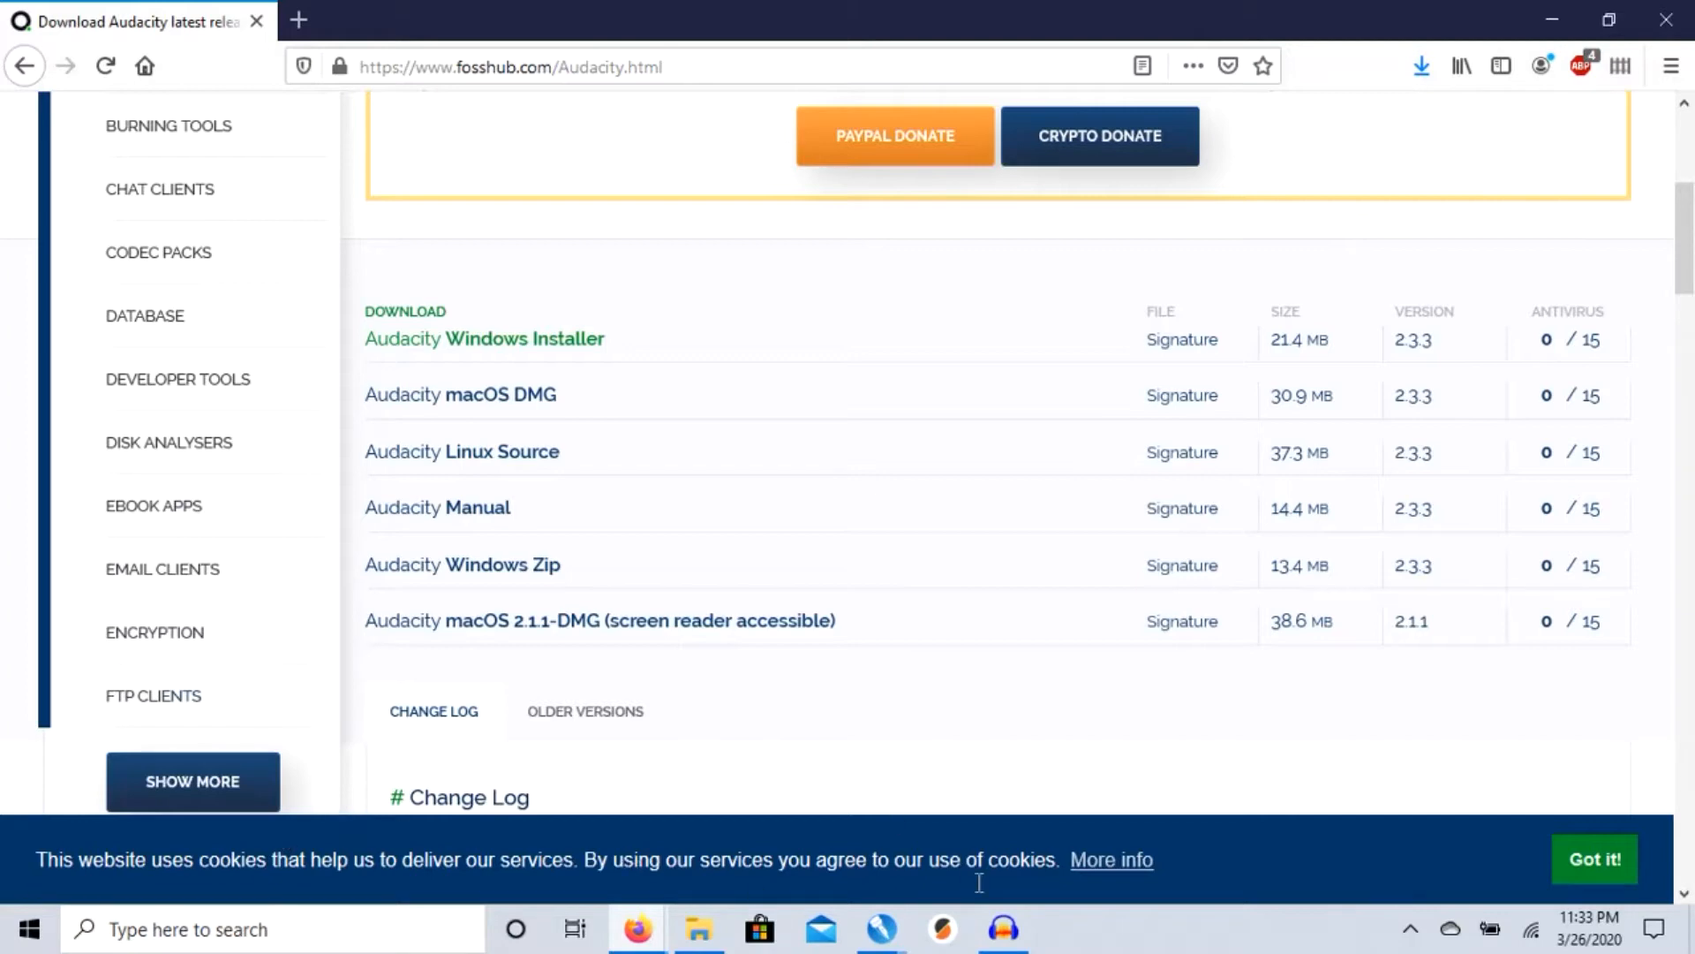
# - Run the newly downloaded Audacity installer and accept English as the setup language
pyautogui.click(1423, 63)
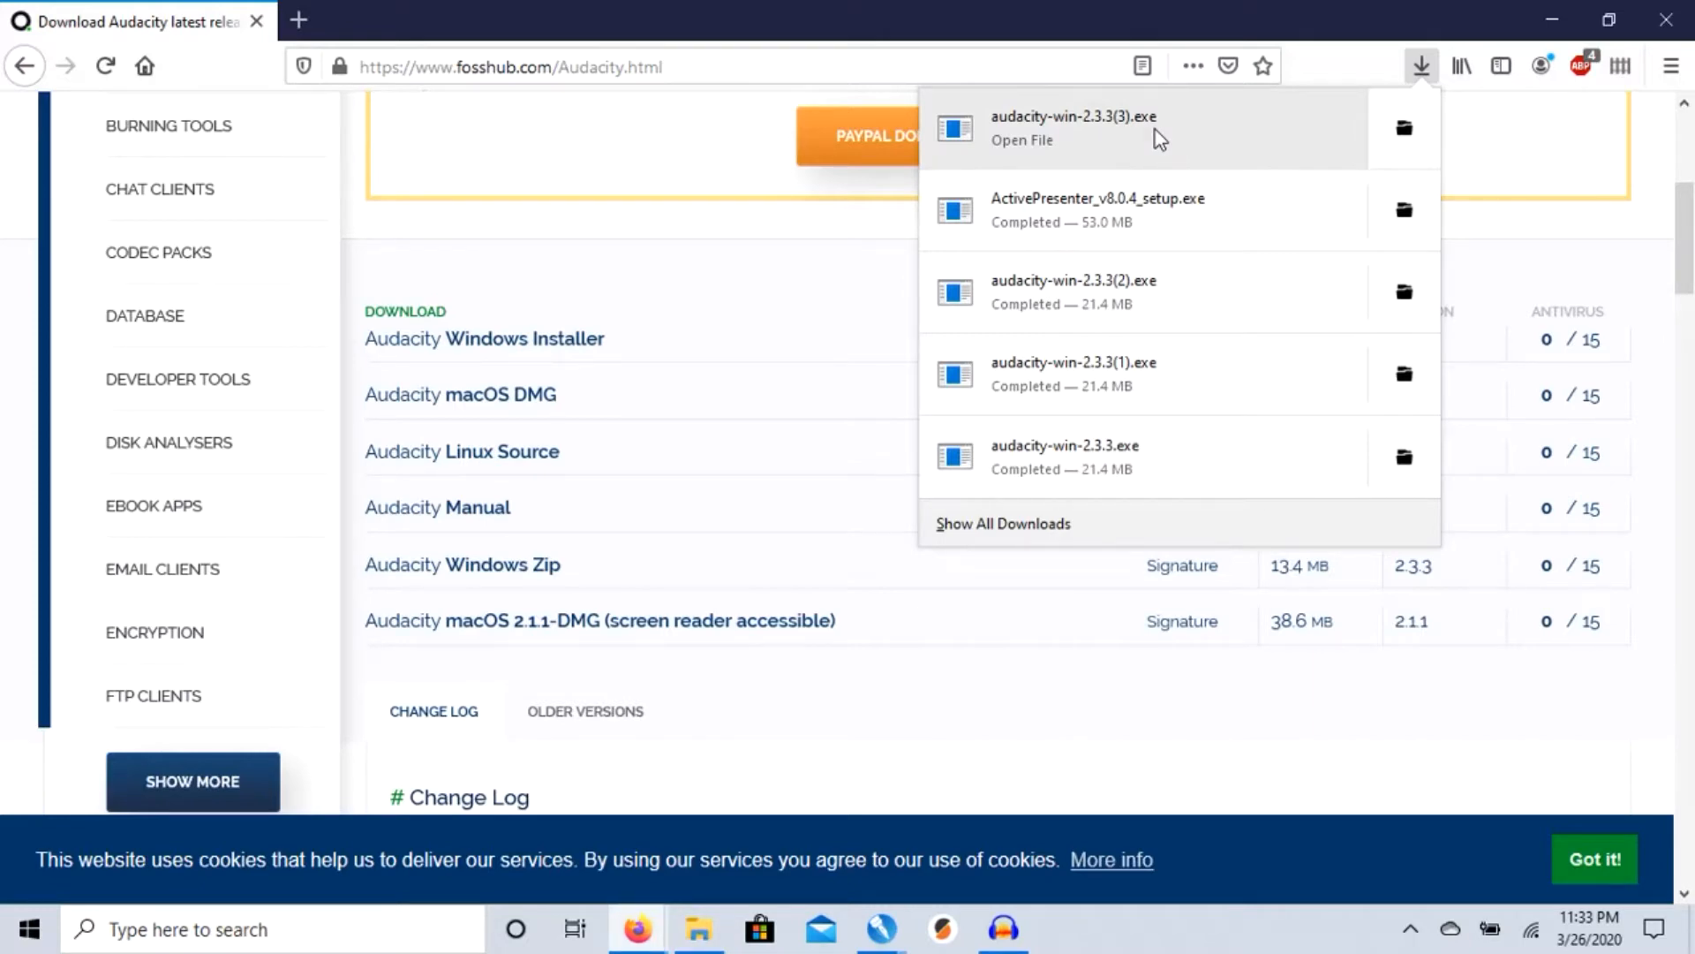
pyautogui.click(918, 250)
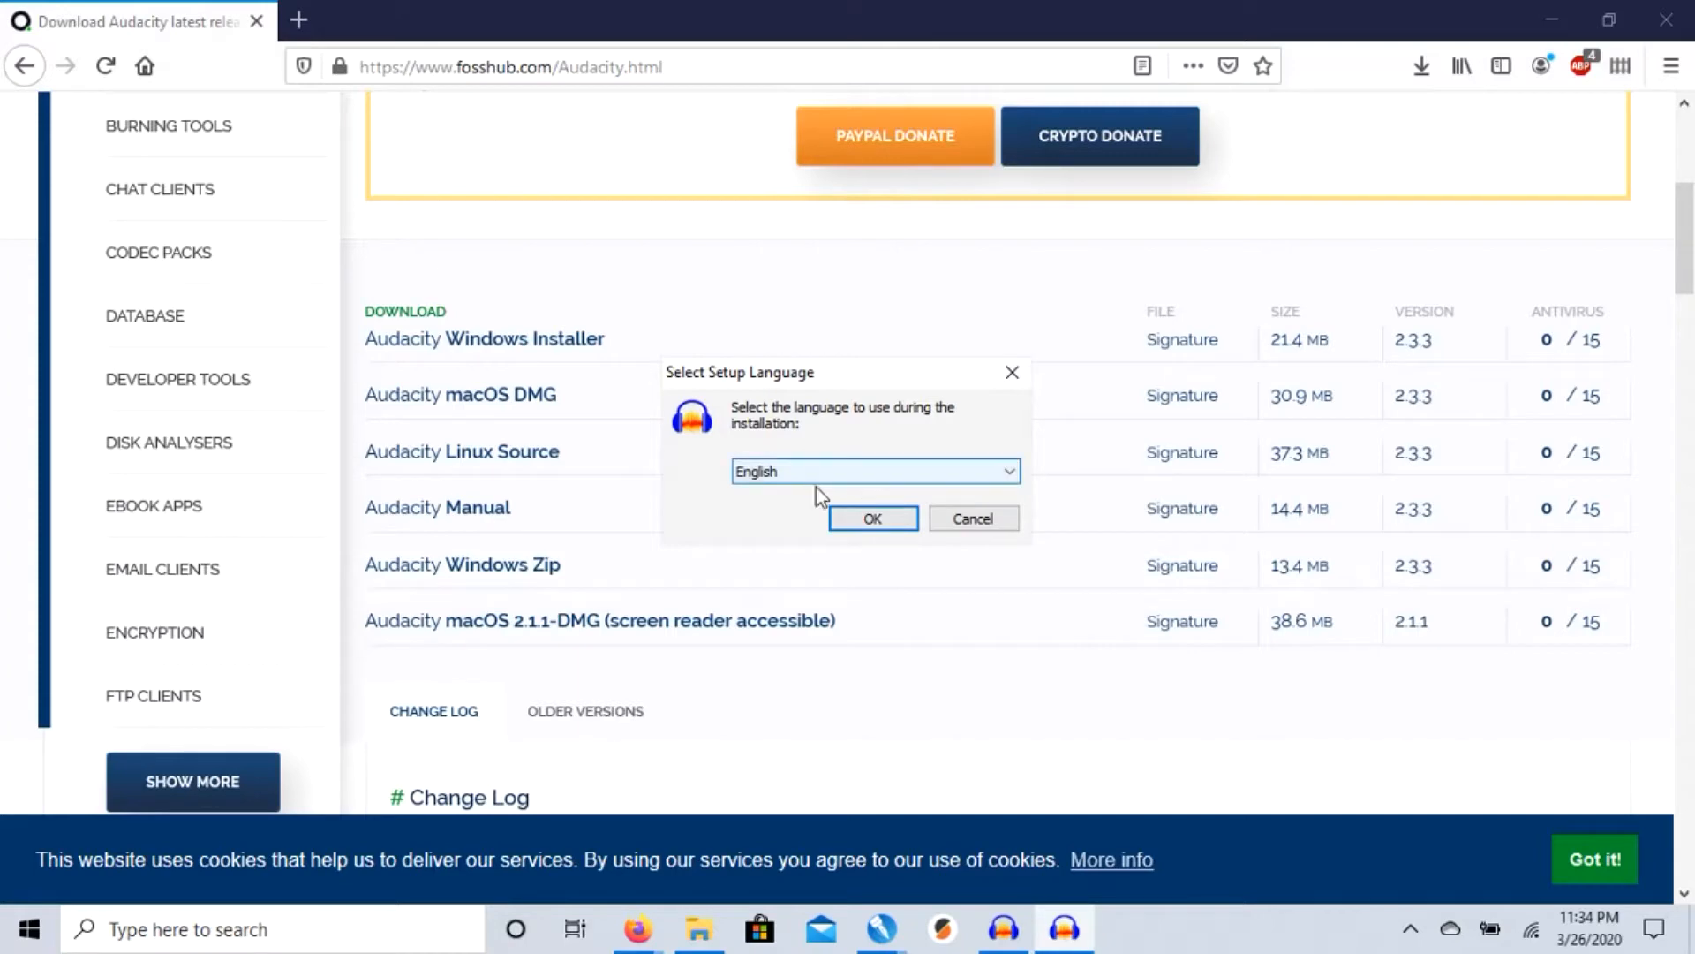
pyautogui.click(873, 517)
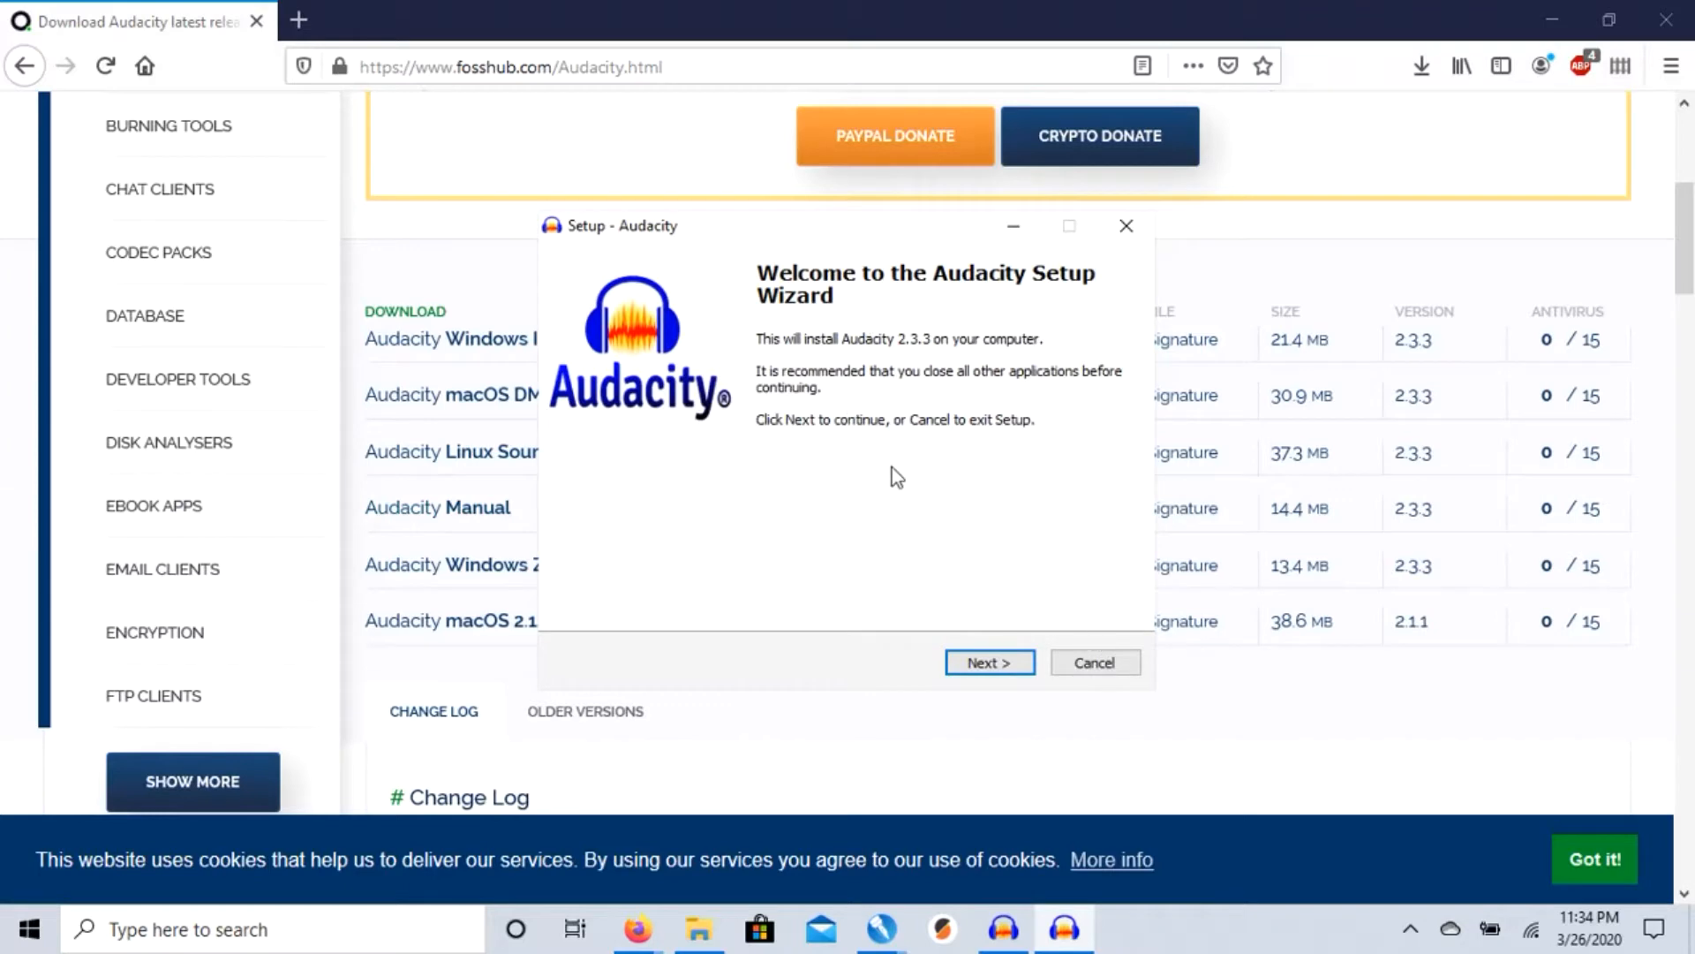
# - Proceed through the setup wizard and agree to install into the existing folder C:\Program Files (x86)\Audacity
pyautogui.click(1014, 666)
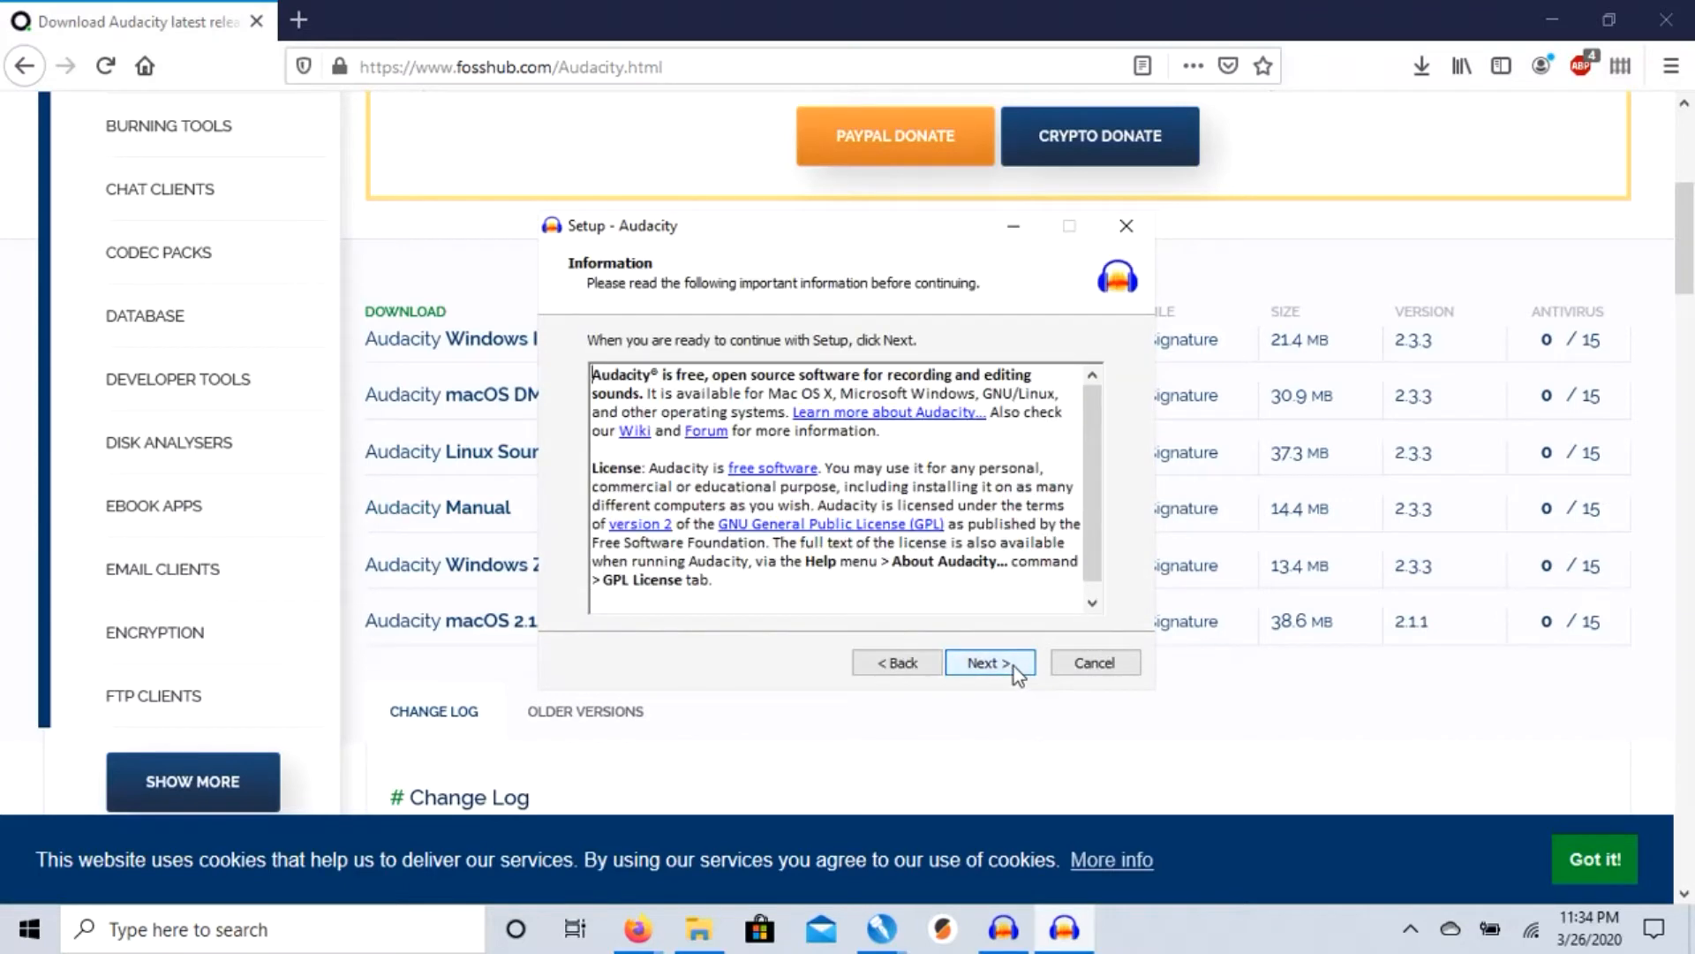
pyautogui.click(1014, 666)
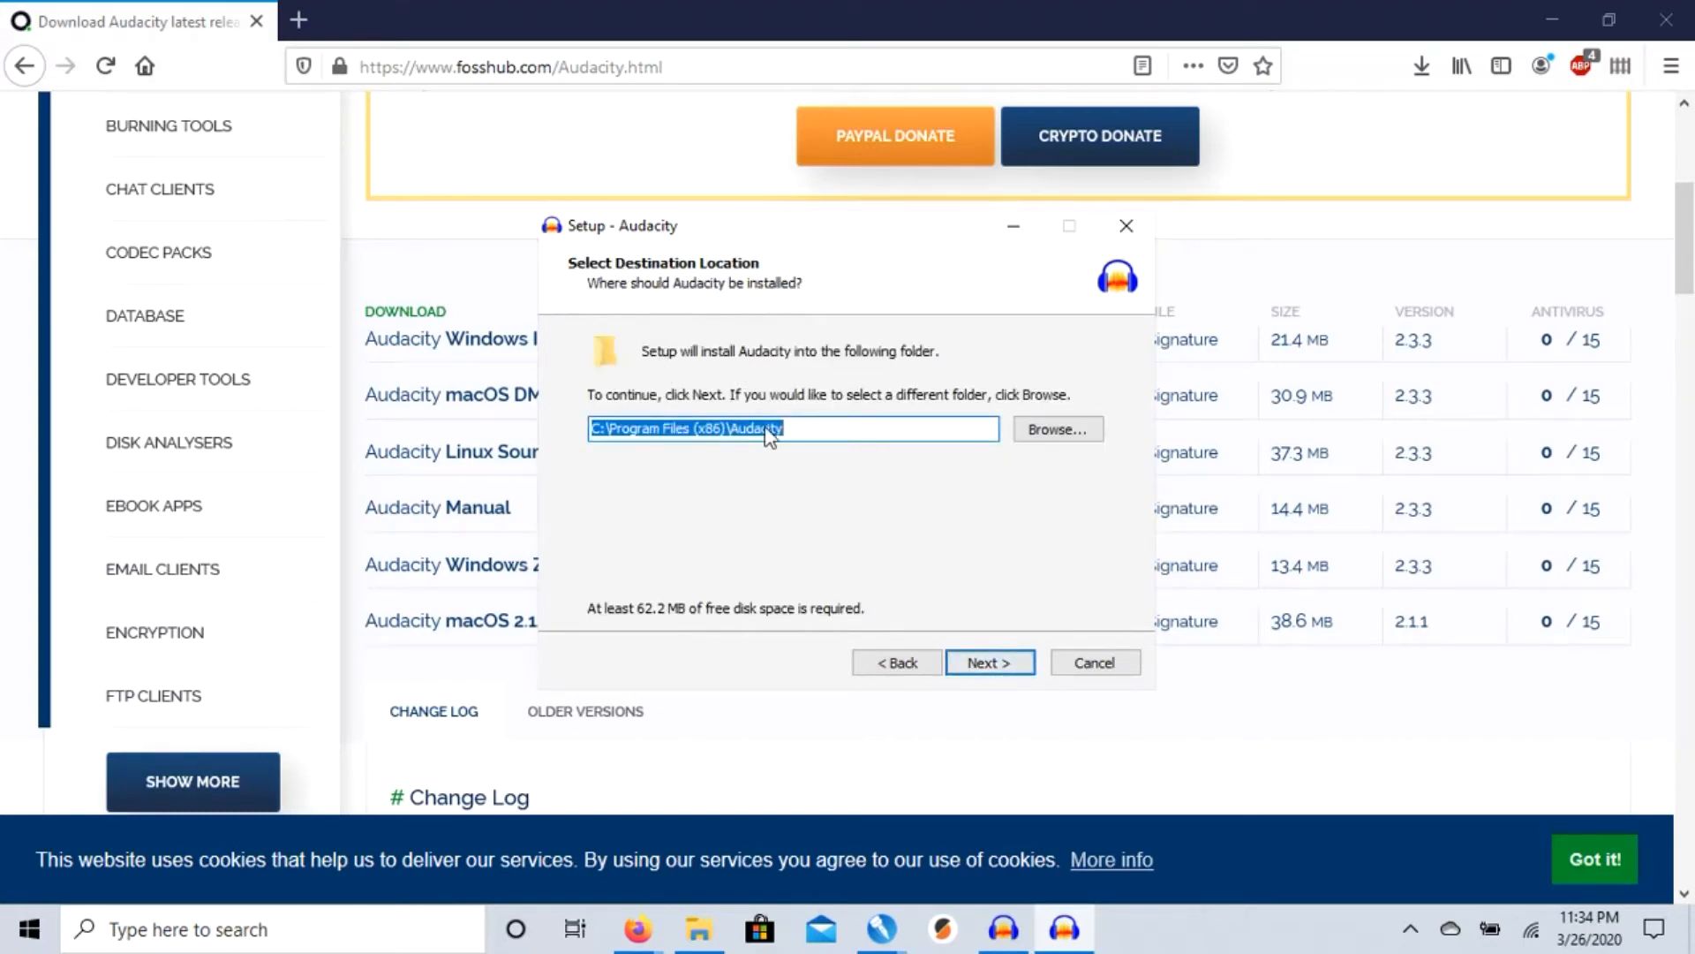
pyautogui.click(1014, 666)
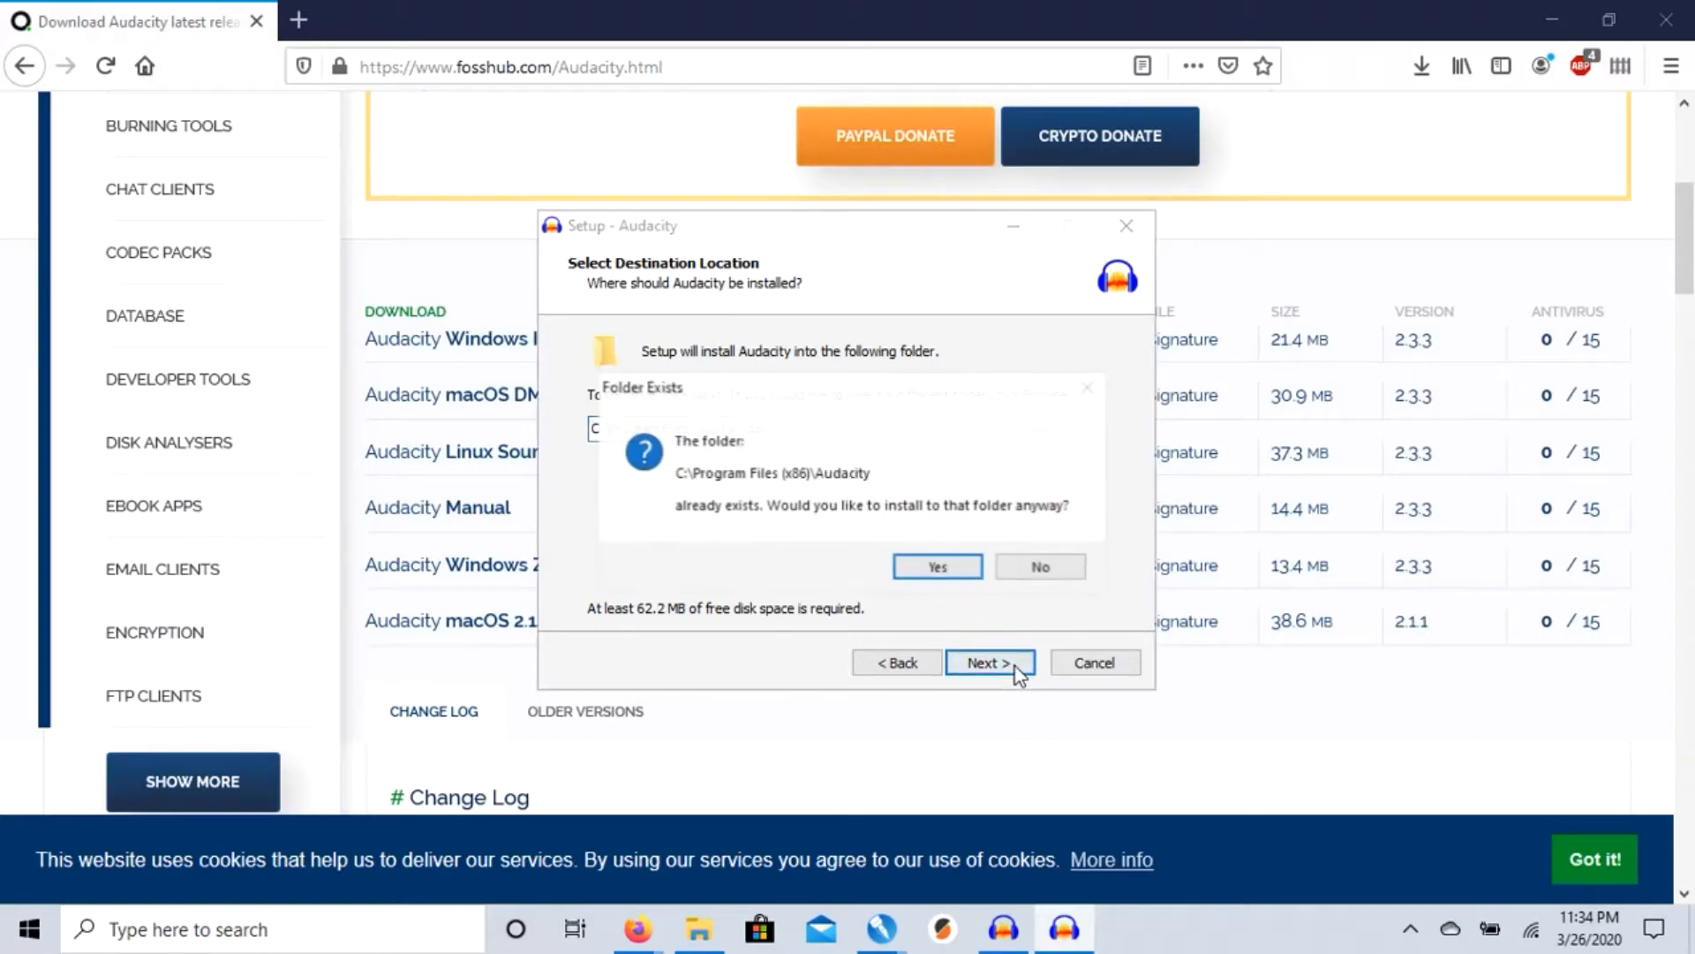
pyautogui.click(959, 570)
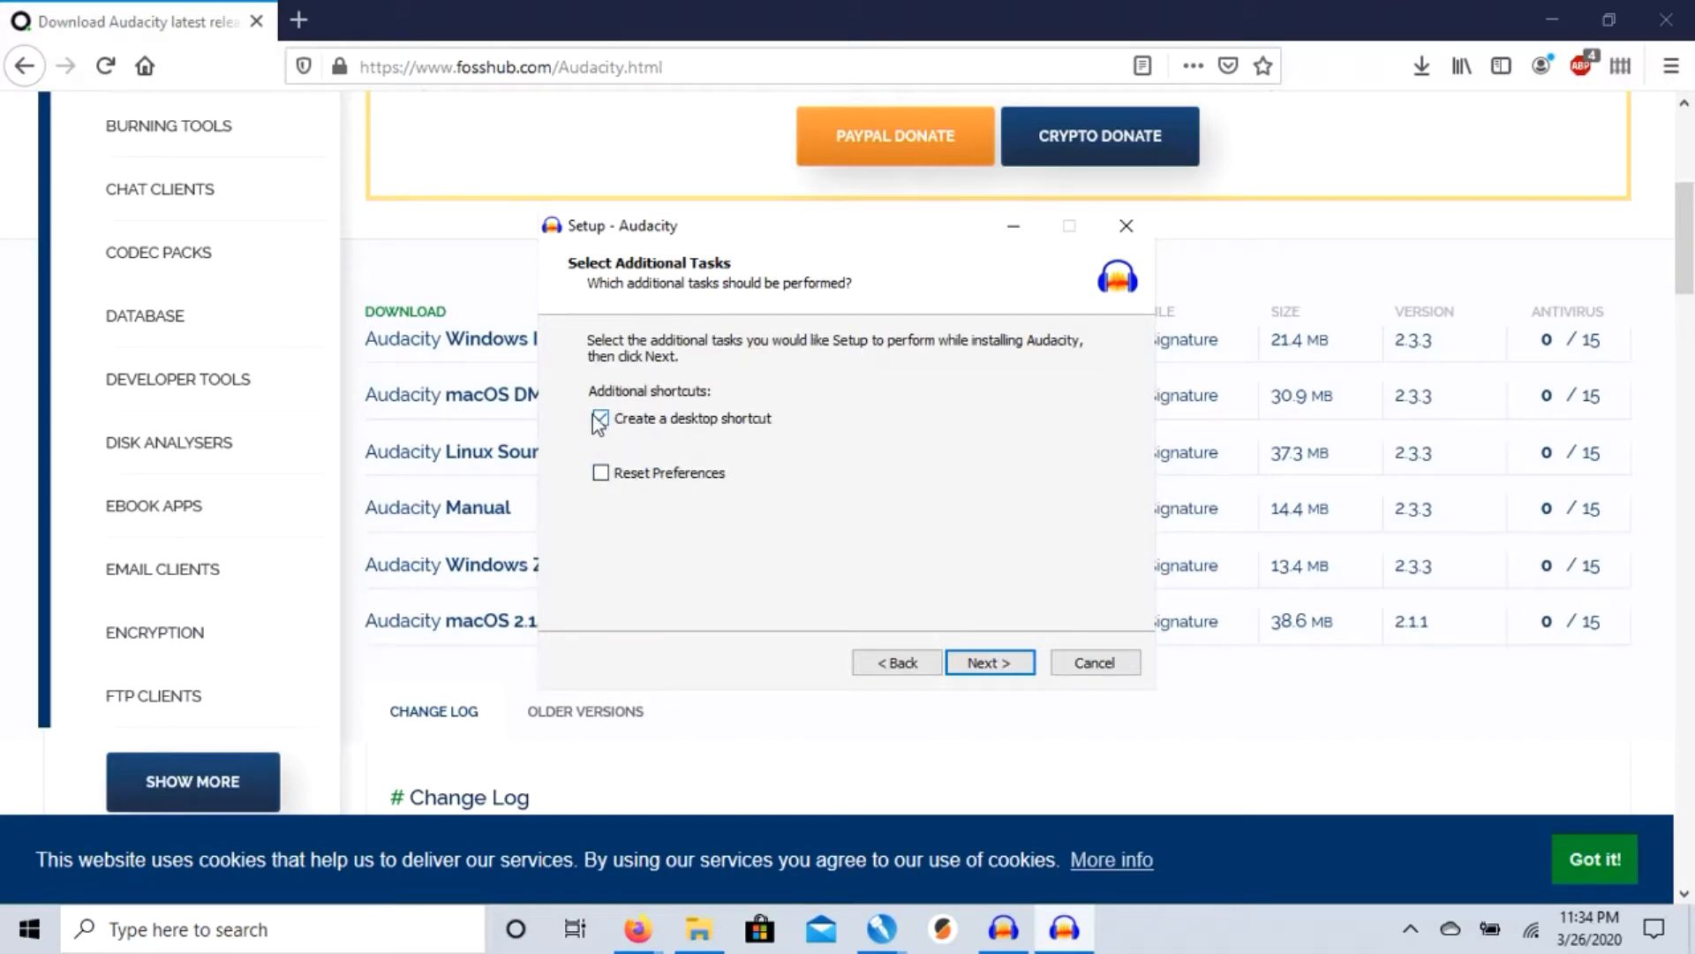
# - Keep the desktop shortcut option and start the installation, letting setup automatically close the running Audacity application
pyautogui.click(1010, 665)
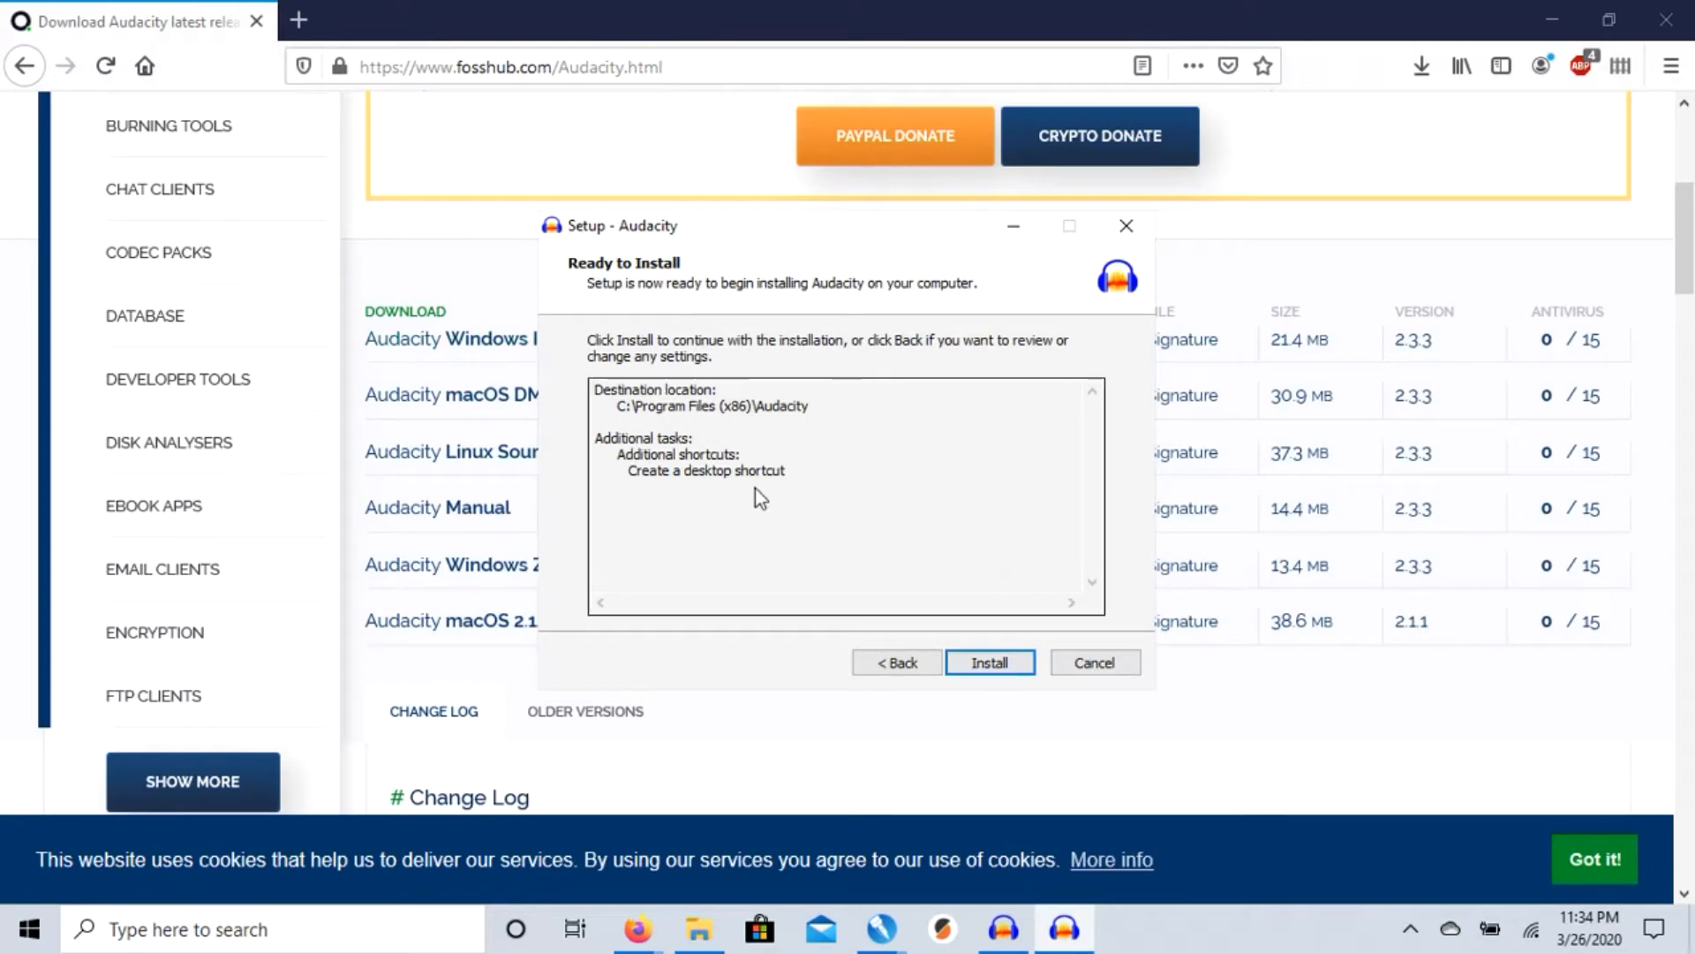
pyautogui.click(990, 664)
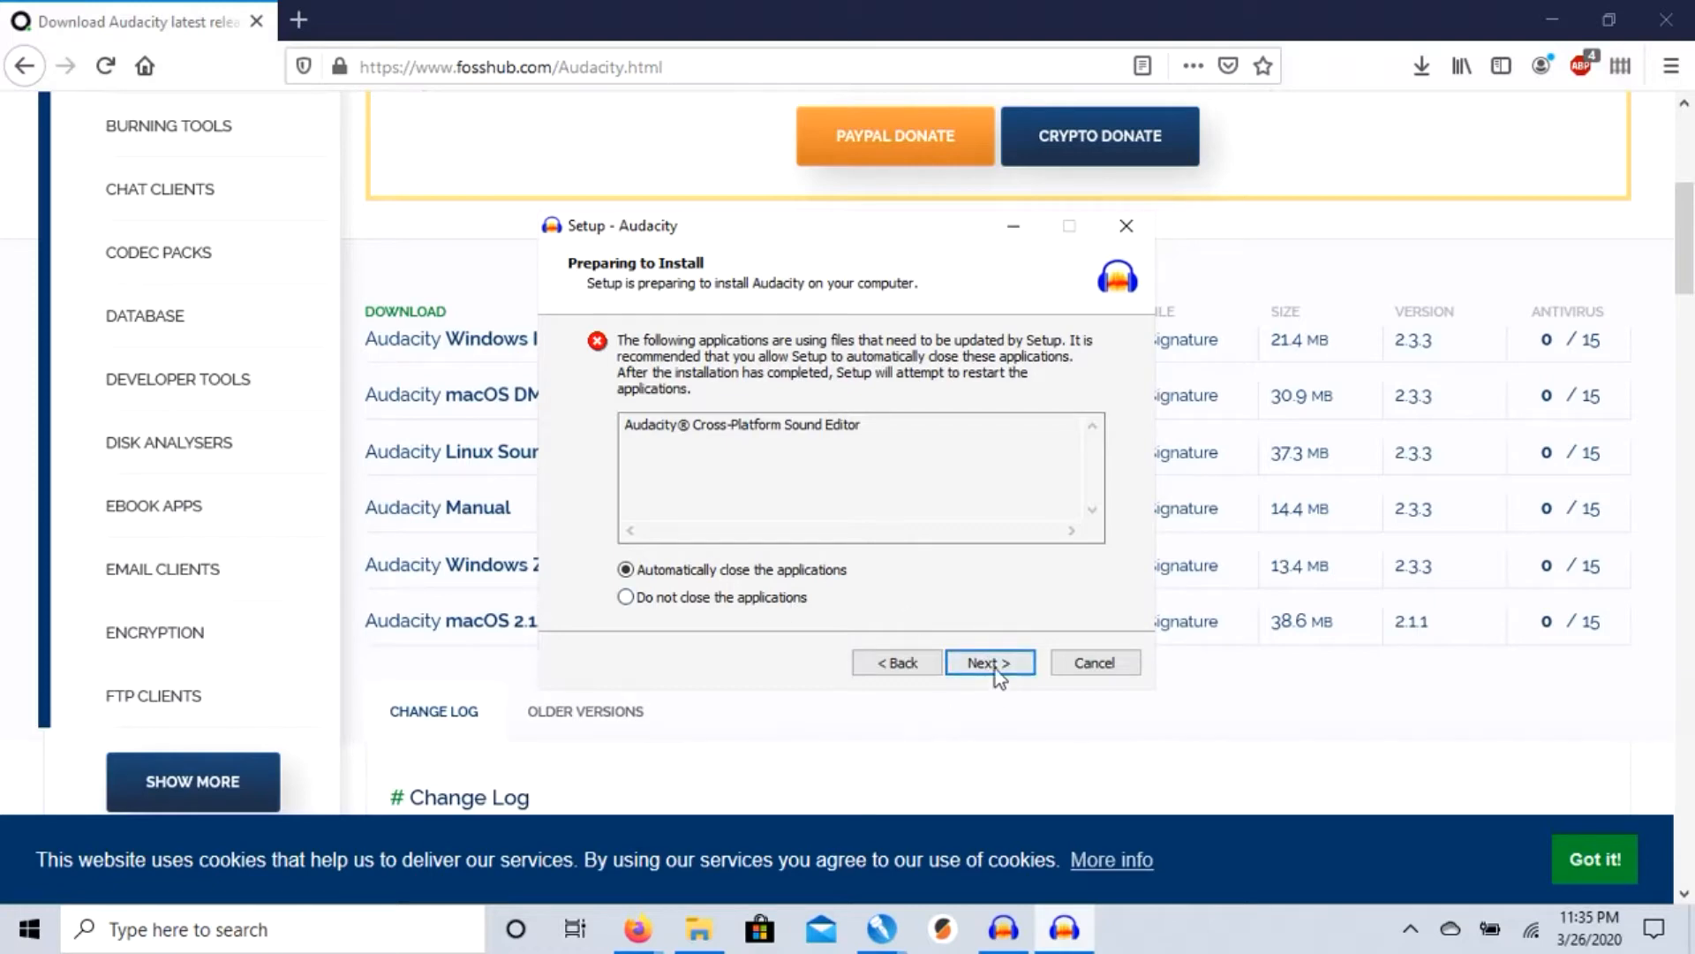
pyautogui.click(992, 667)
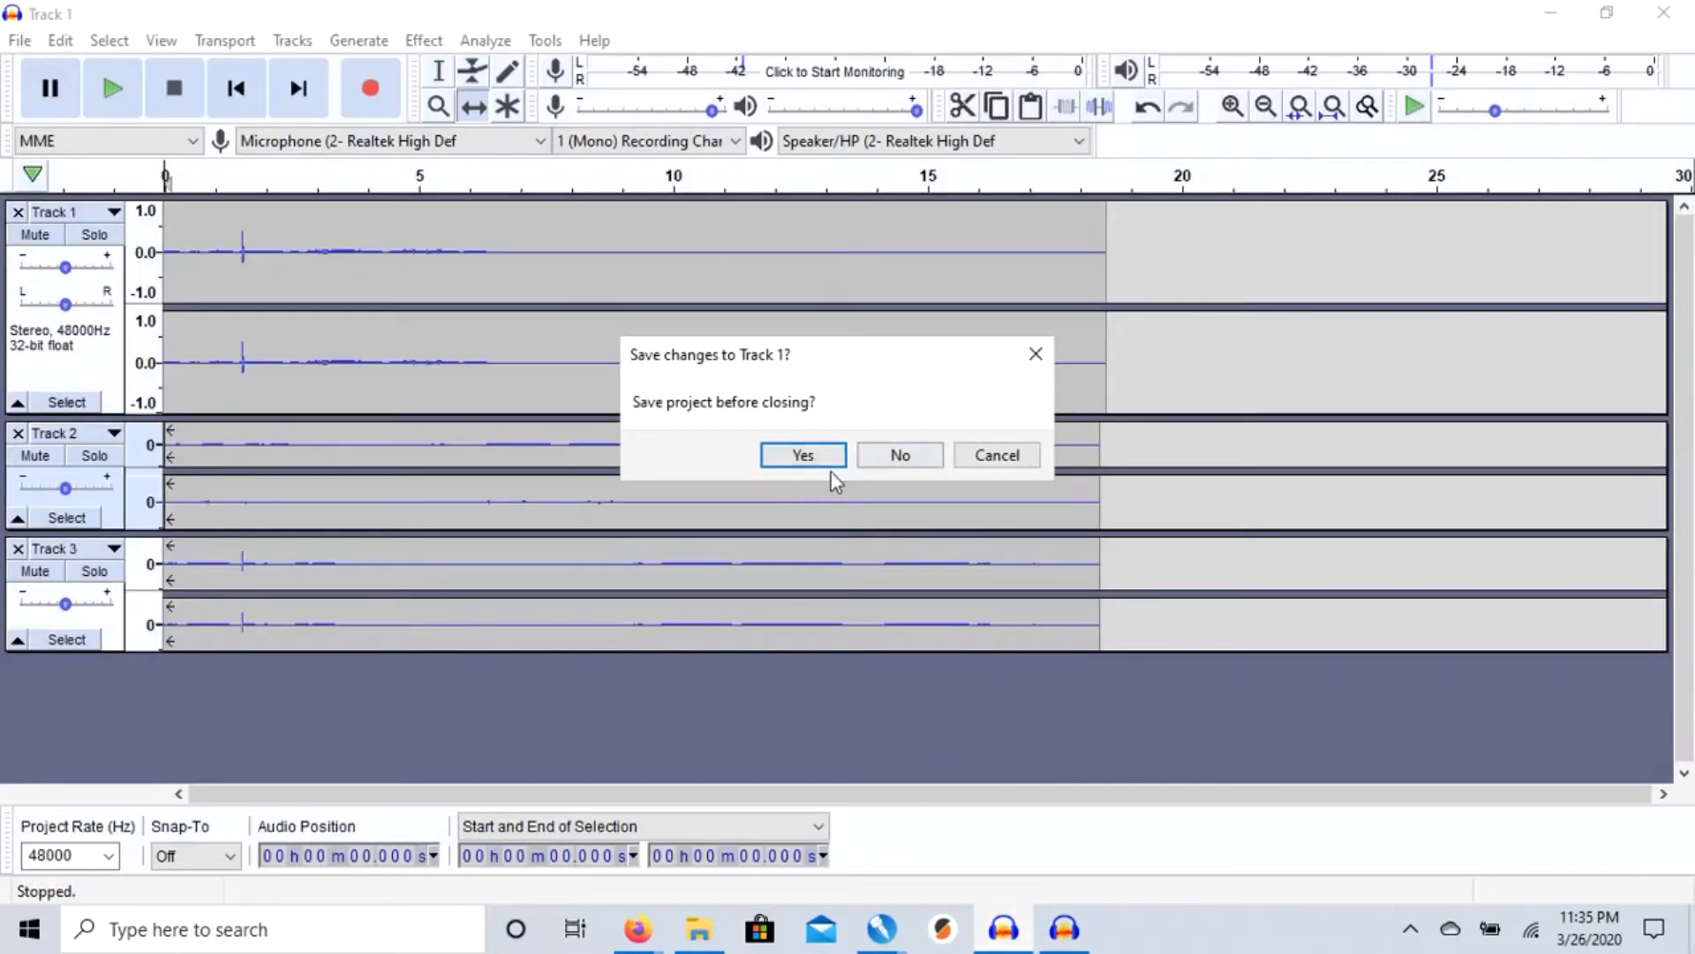
# - Close the open Track 1 project in Audacity without saving its changes
pyautogui.click(804, 456)
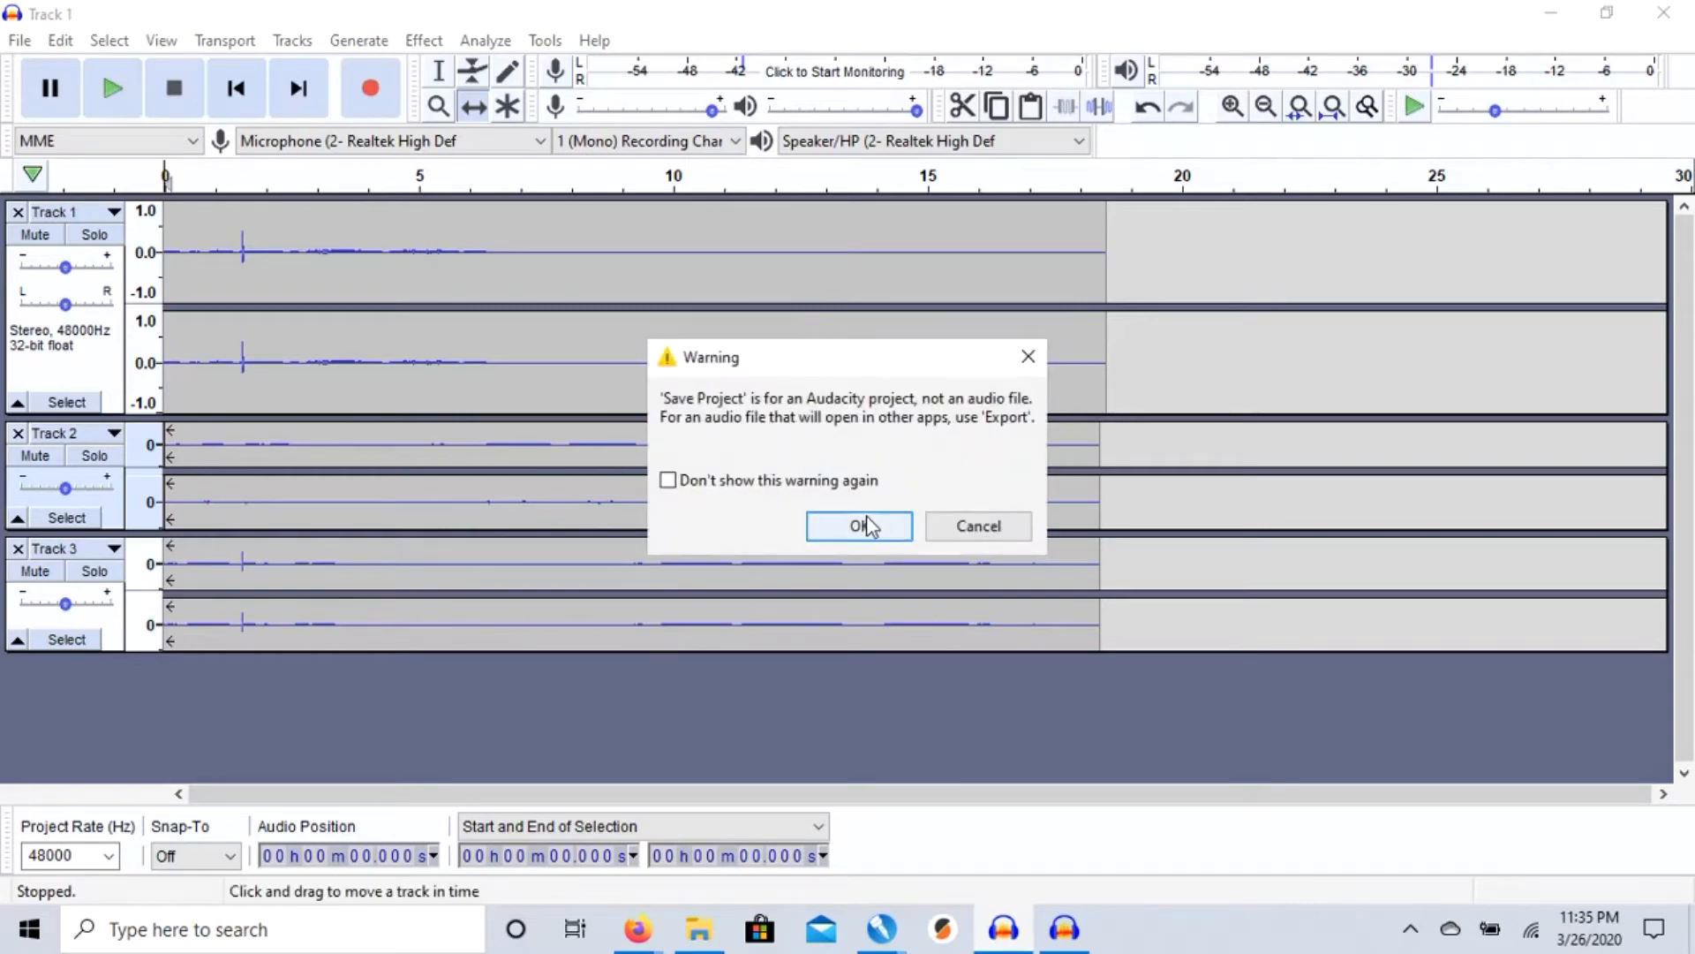
pyautogui.click(974, 525)
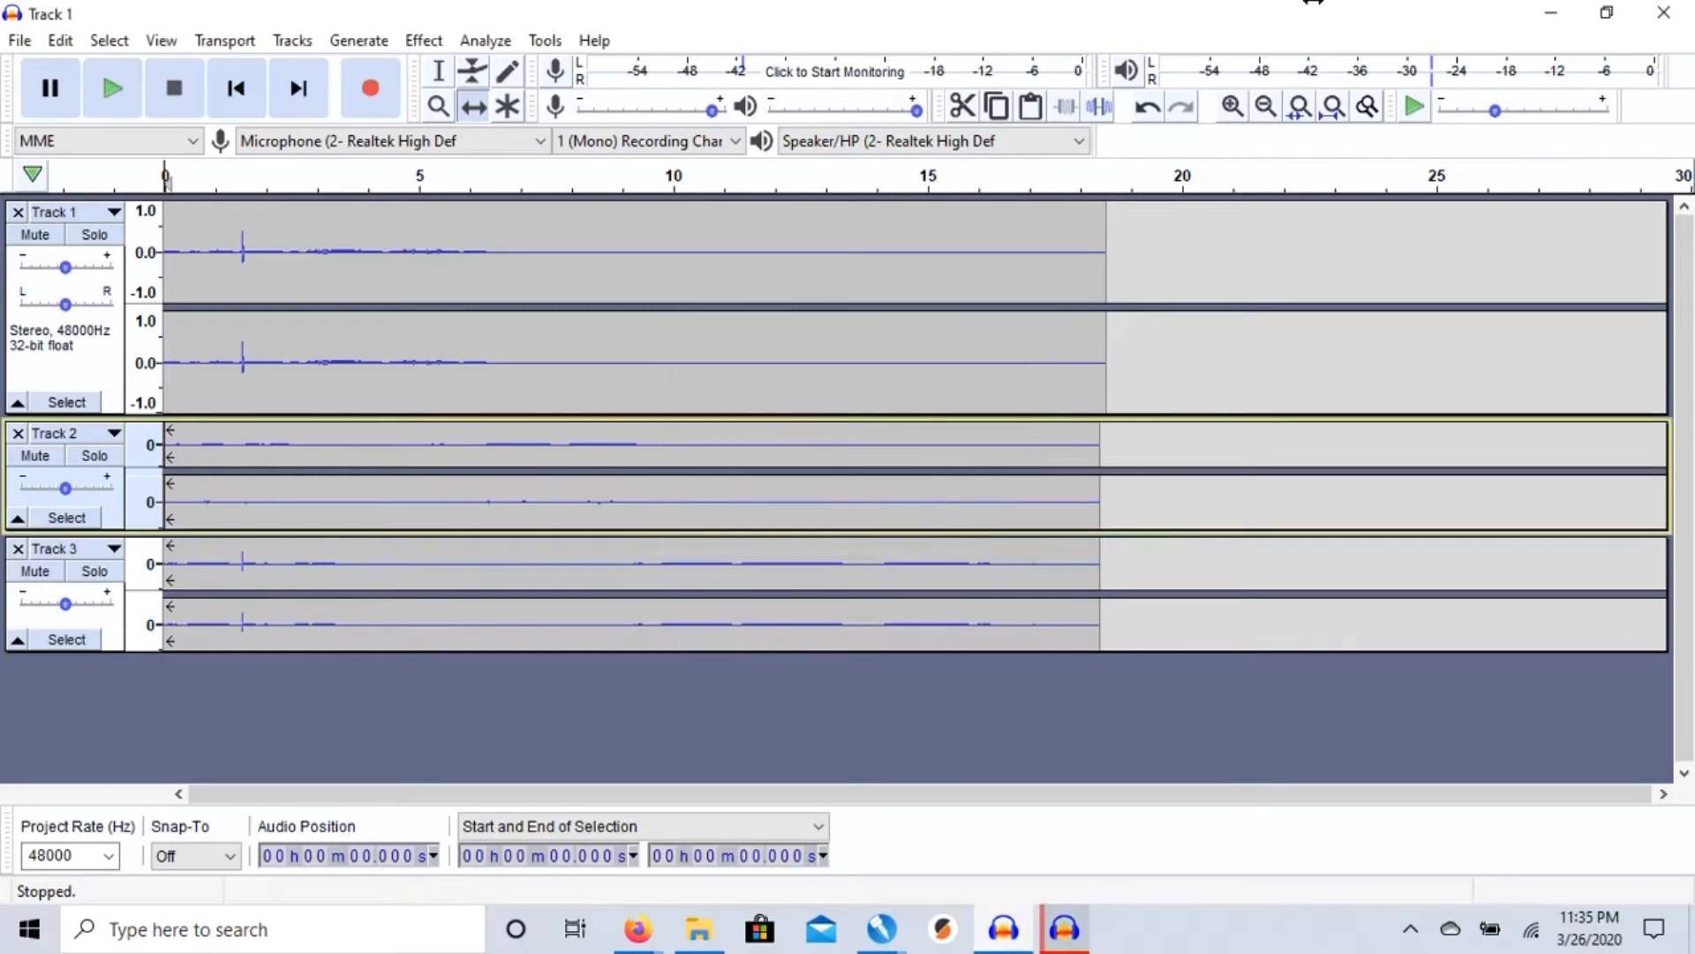
pyautogui.click(1676, 11)
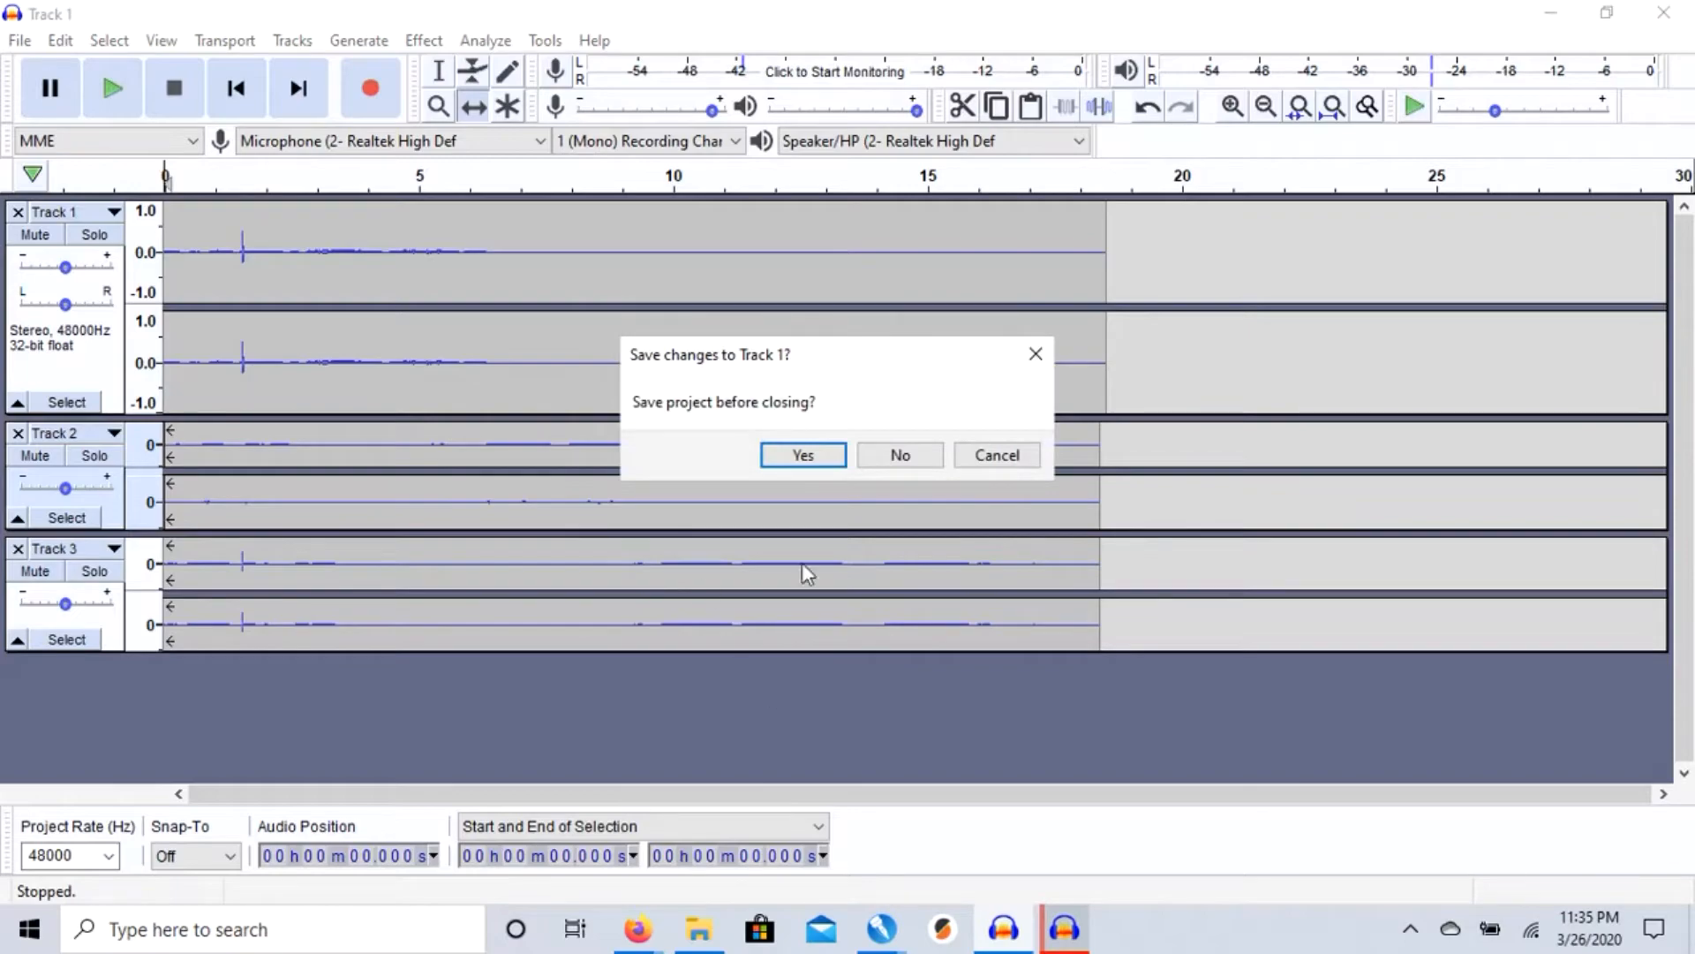
pyautogui.click(901, 455)
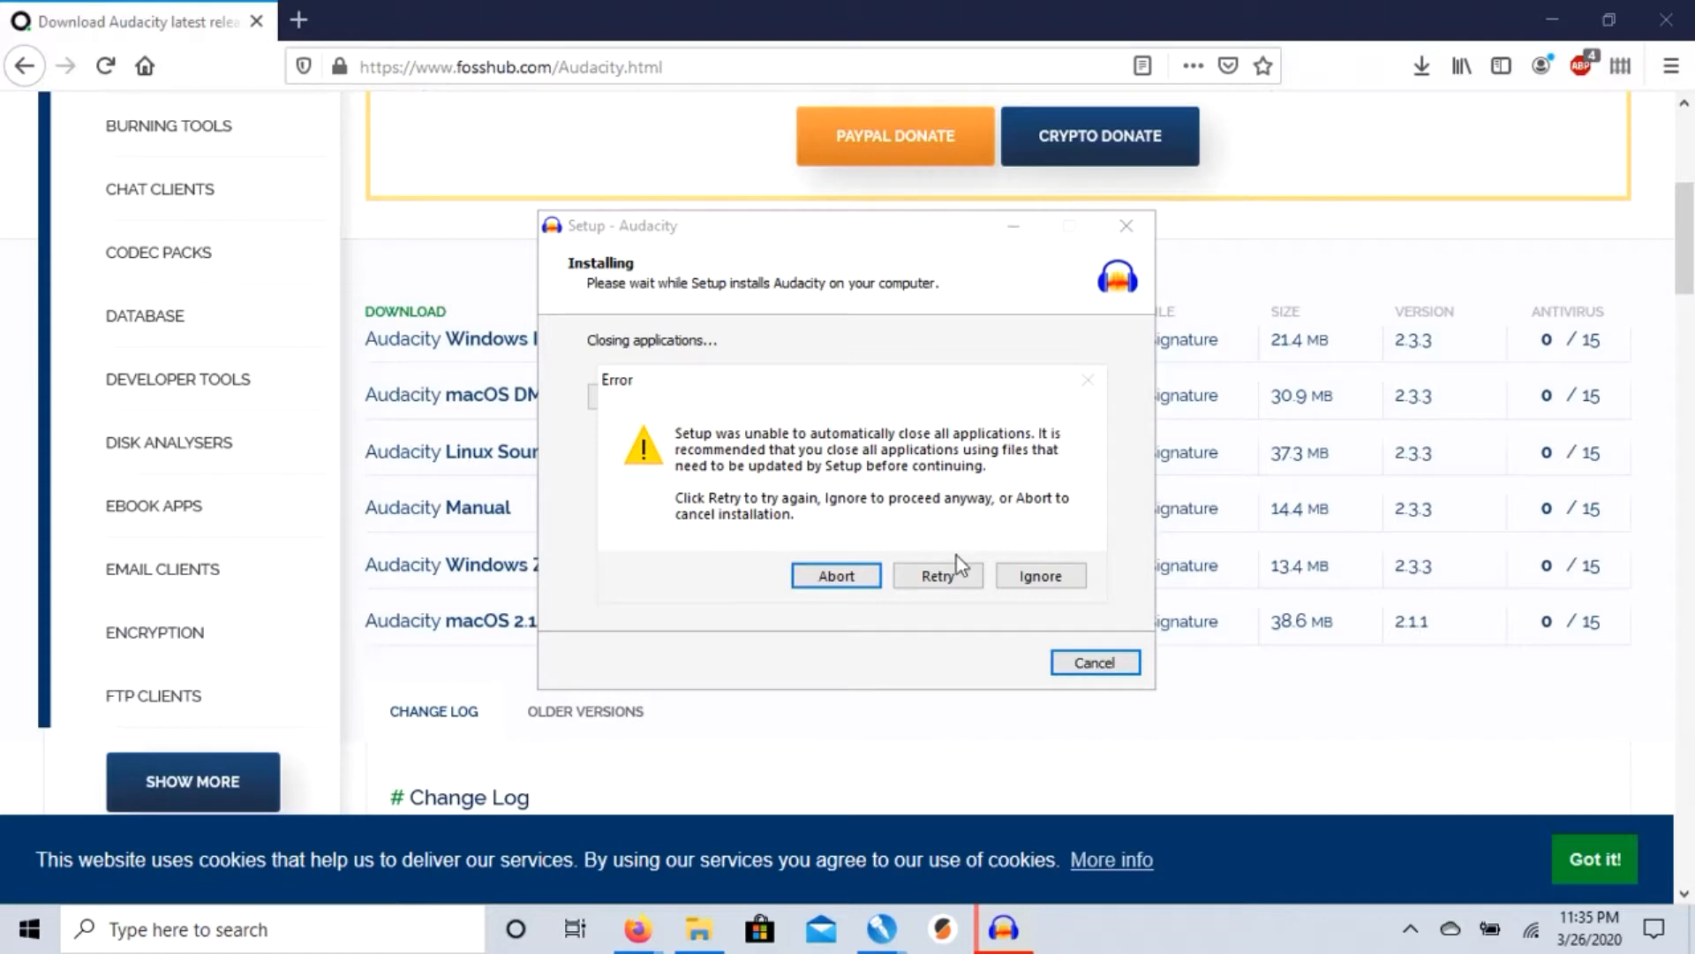
# - Ignore the application-closing error, complete the Audacity setup and launch the program on finishing
pyautogui.click(1030, 584)
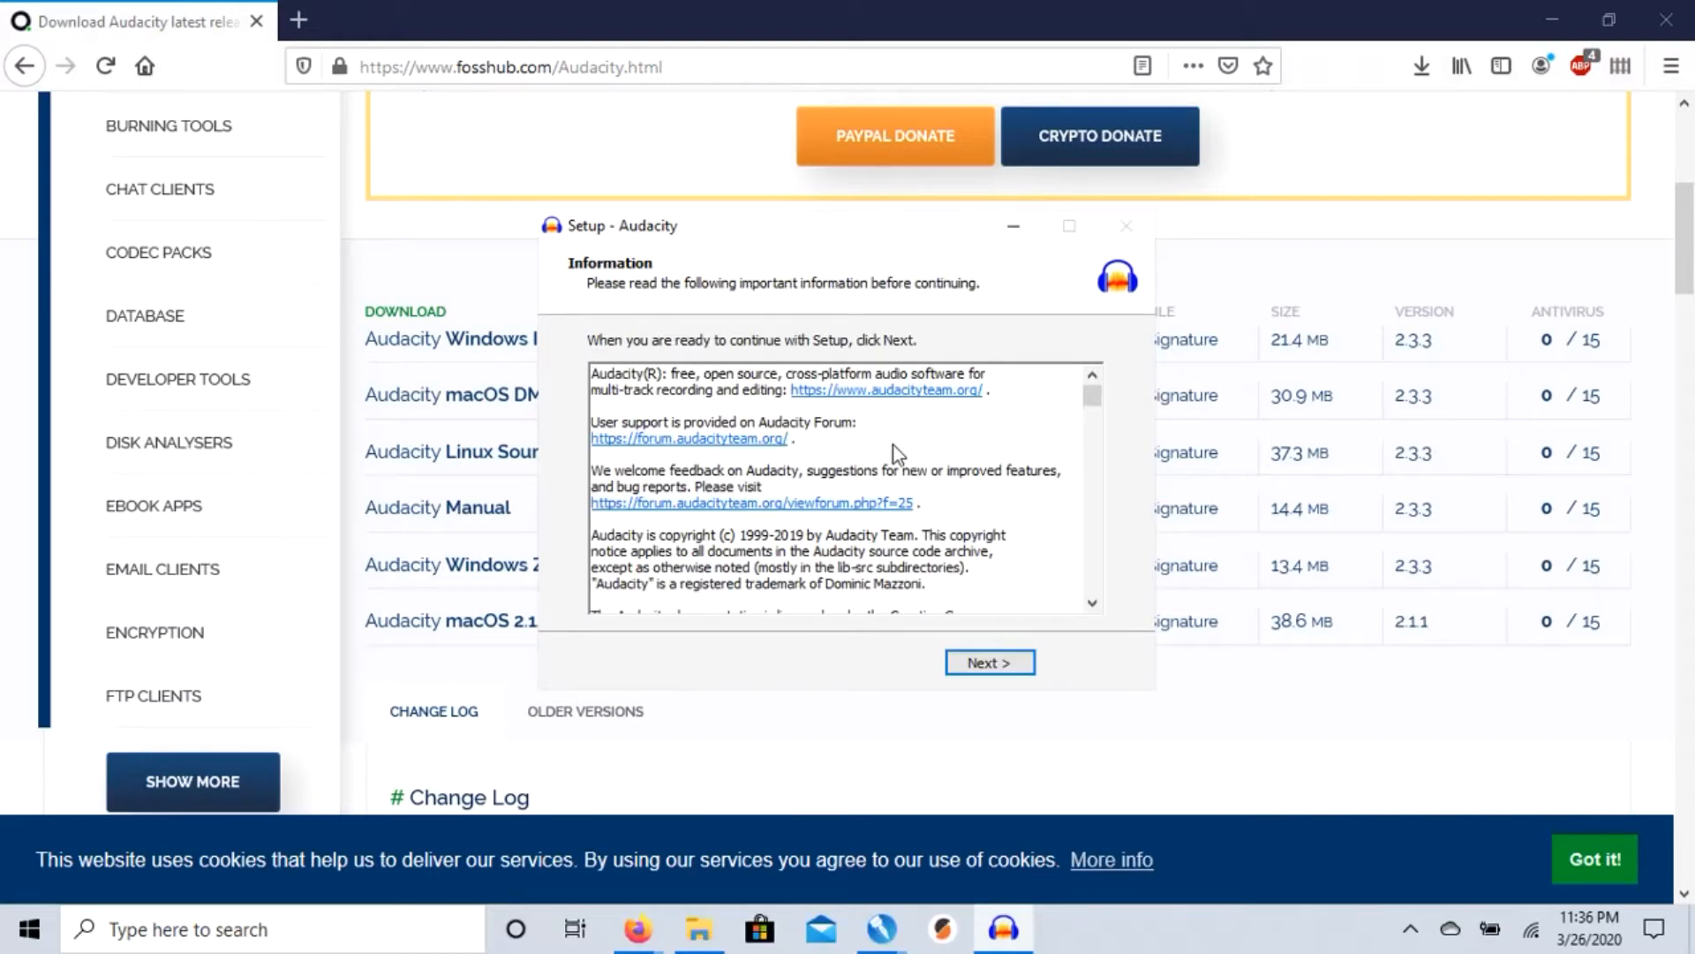
pyautogui.click(1015, 663)
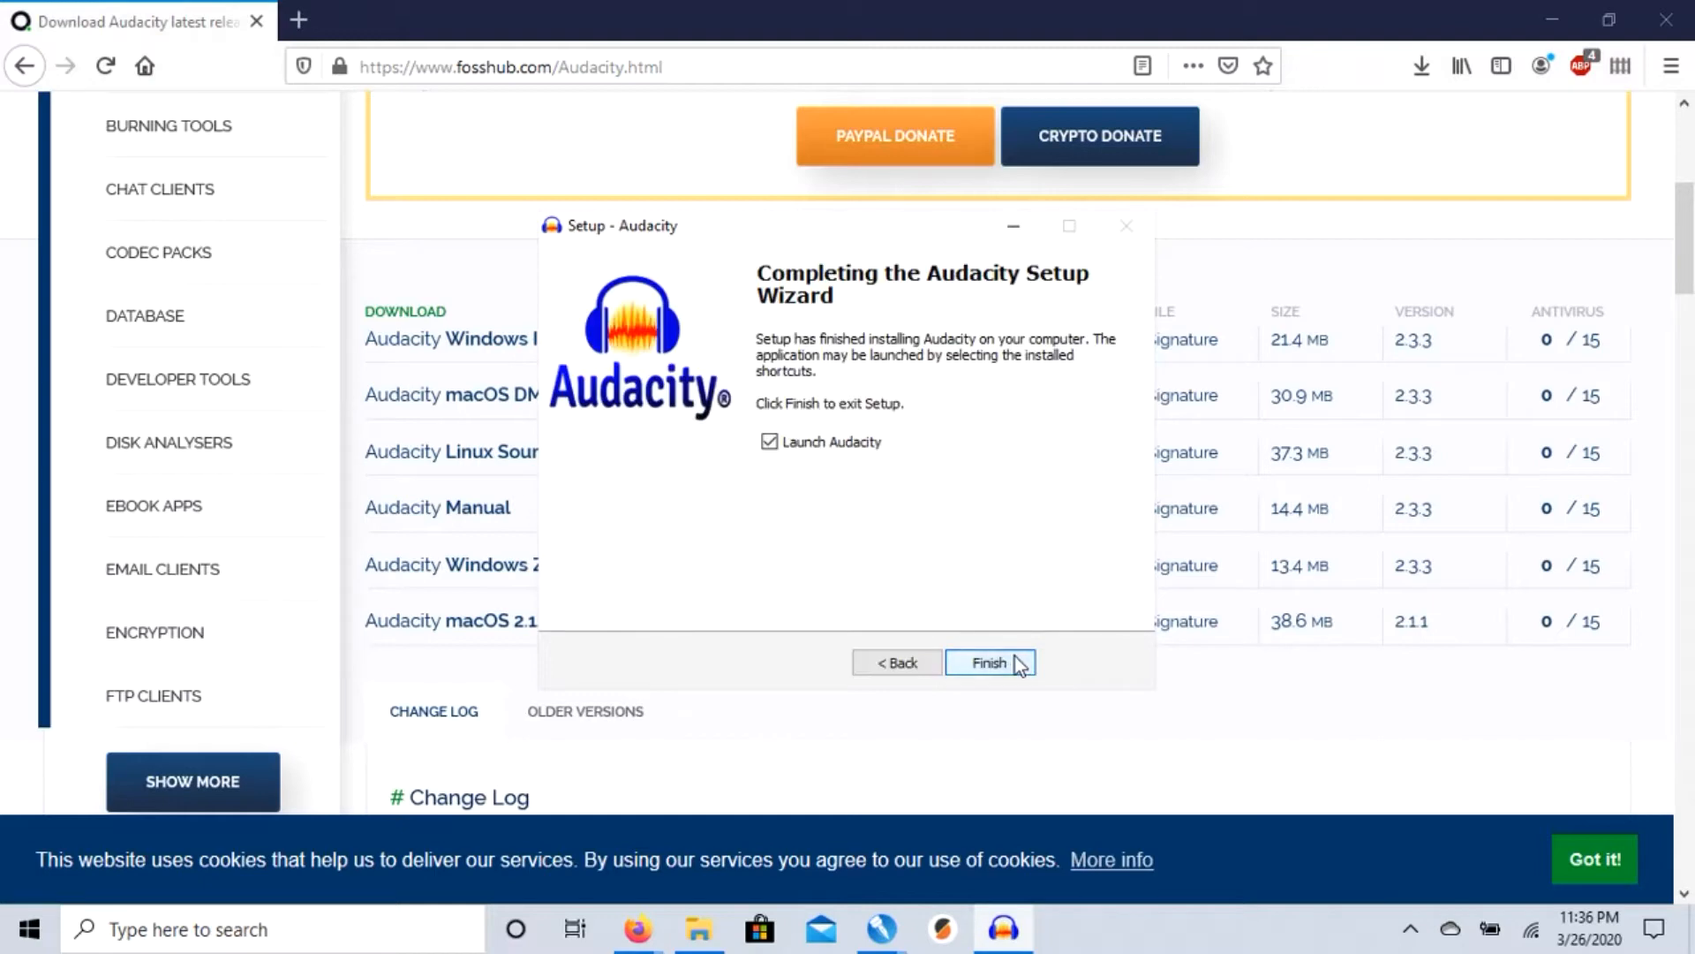
pyautogui.click(1016, 664)
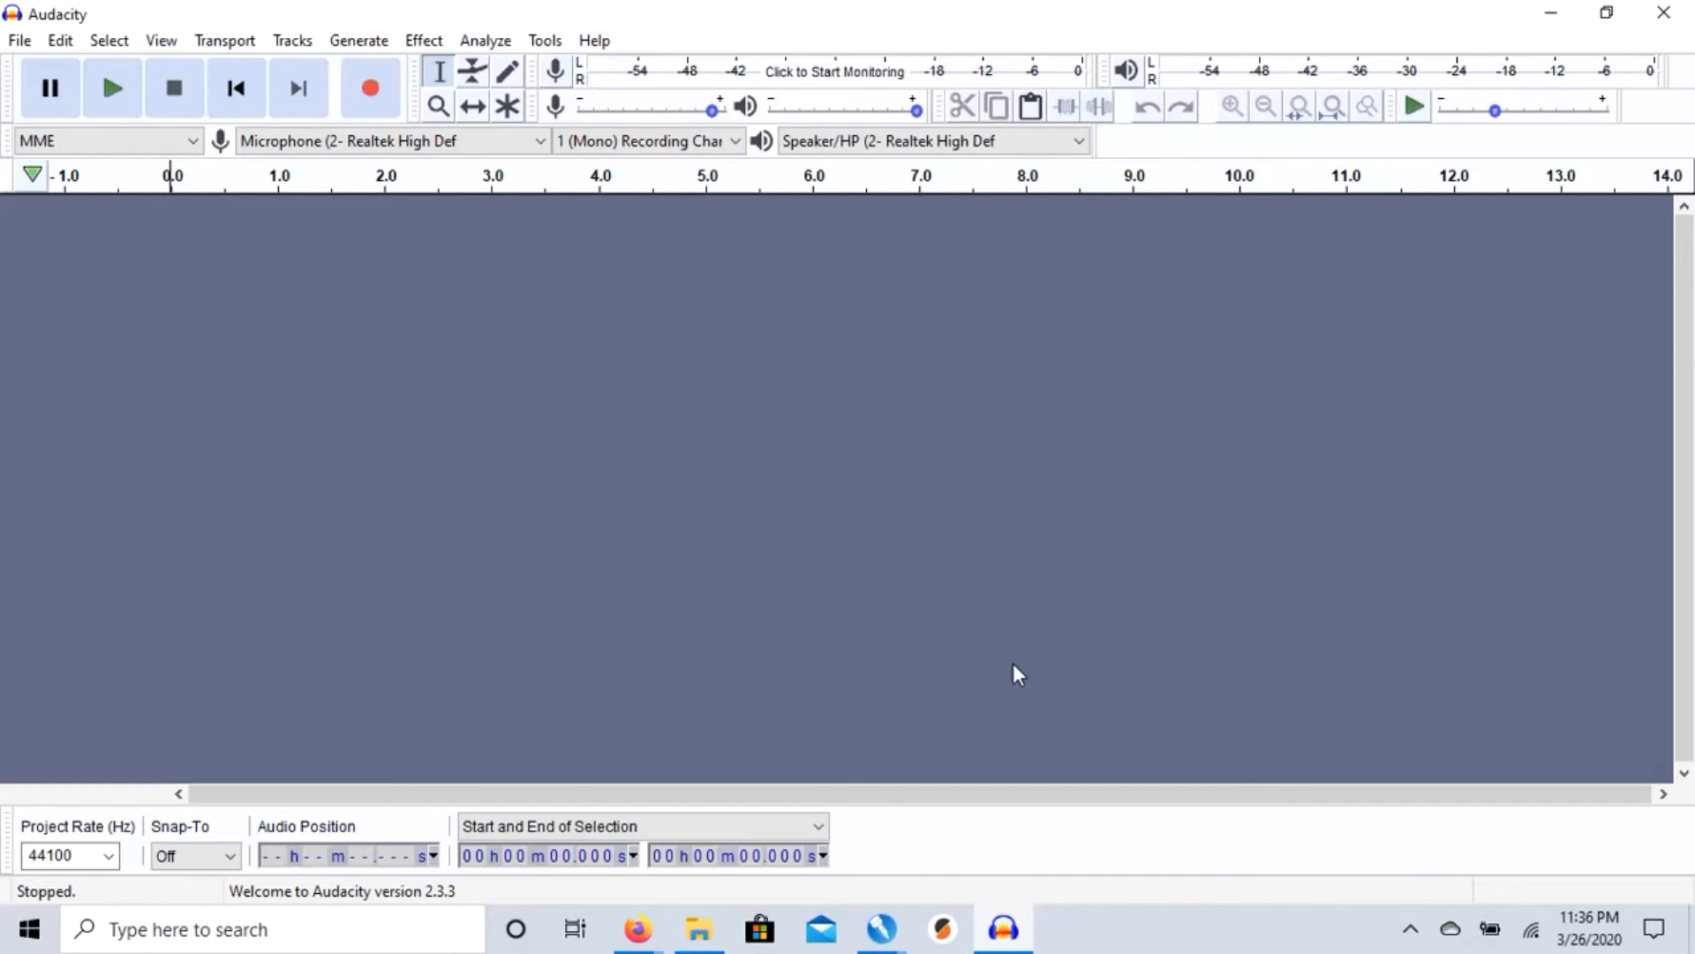
# - Record a mono test track about 9 seconds long, stop the recording and play it back
pyautogui.click(371, 89)
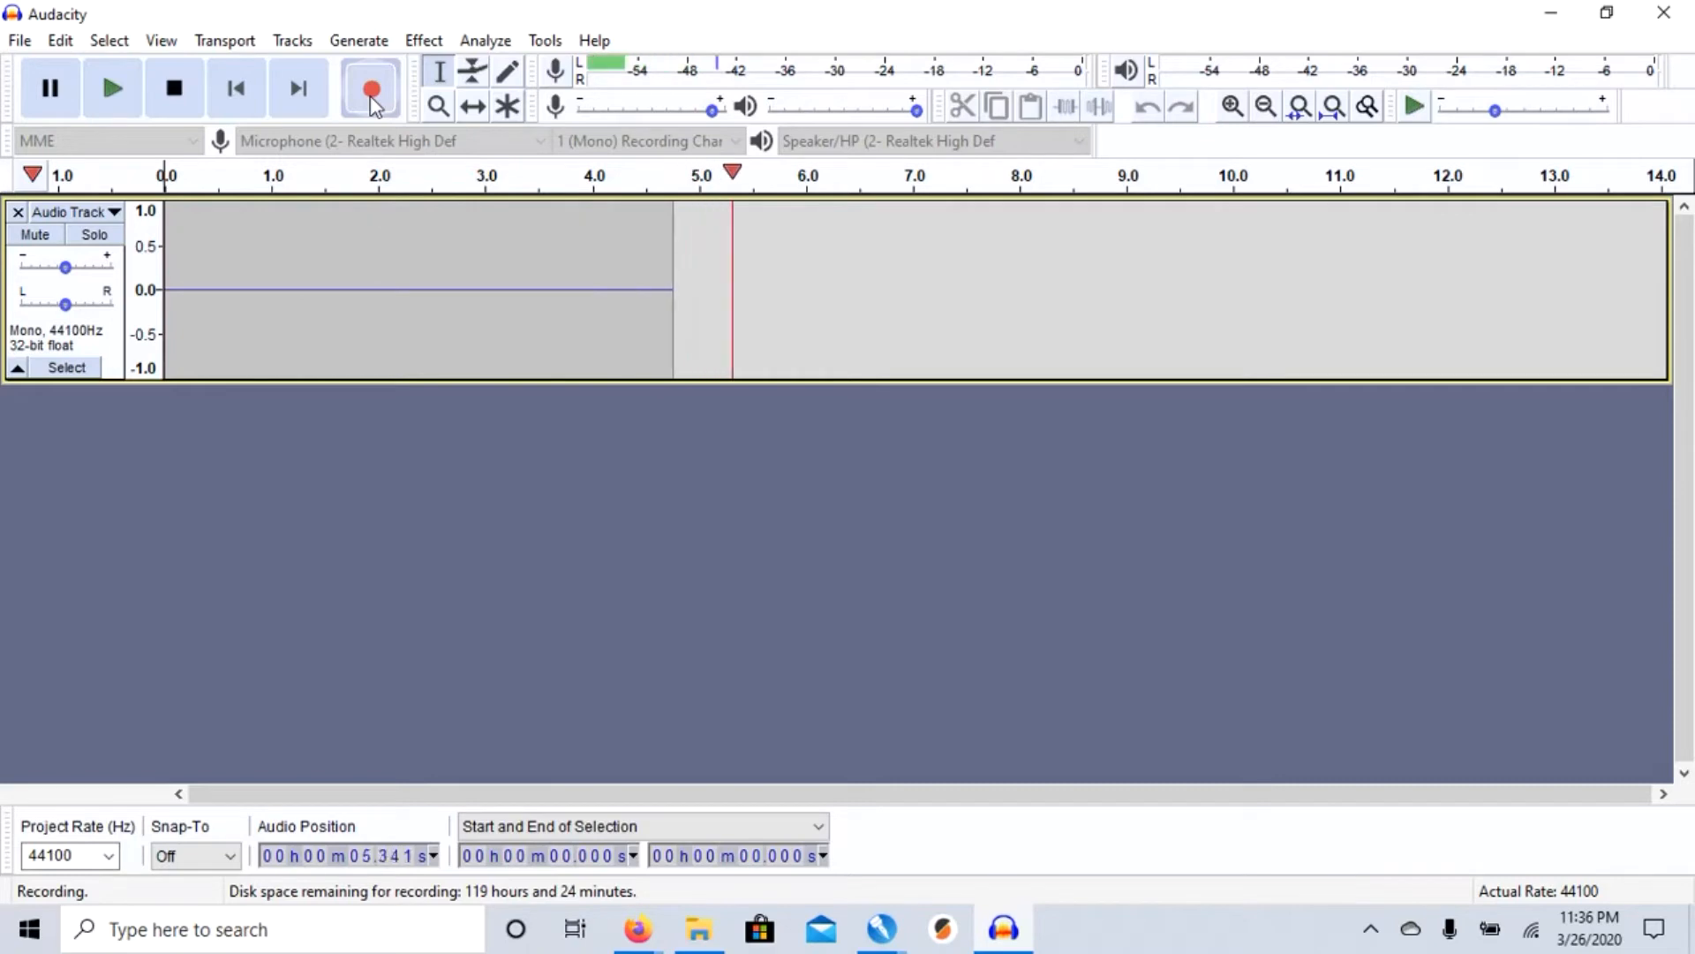
pyautogui.click(176, 90)
pyautogui.press('space')
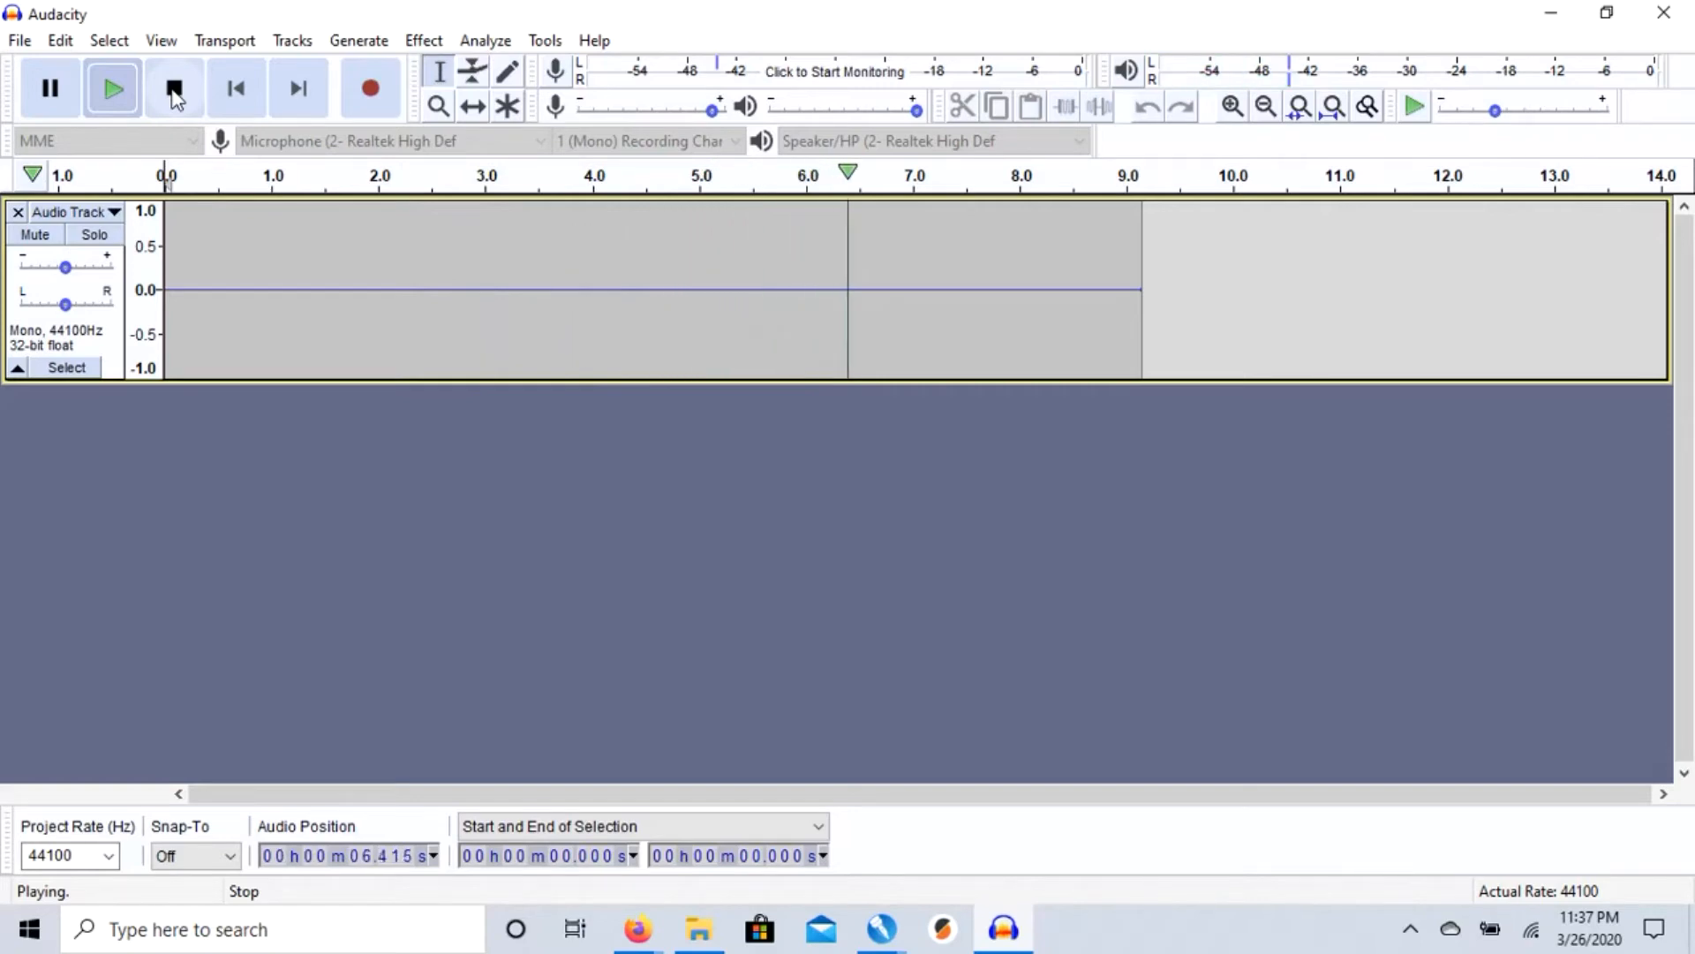
# - Stop the playback, then replay part of the recorded test track and stop it
pyautogui.click(174, 91)
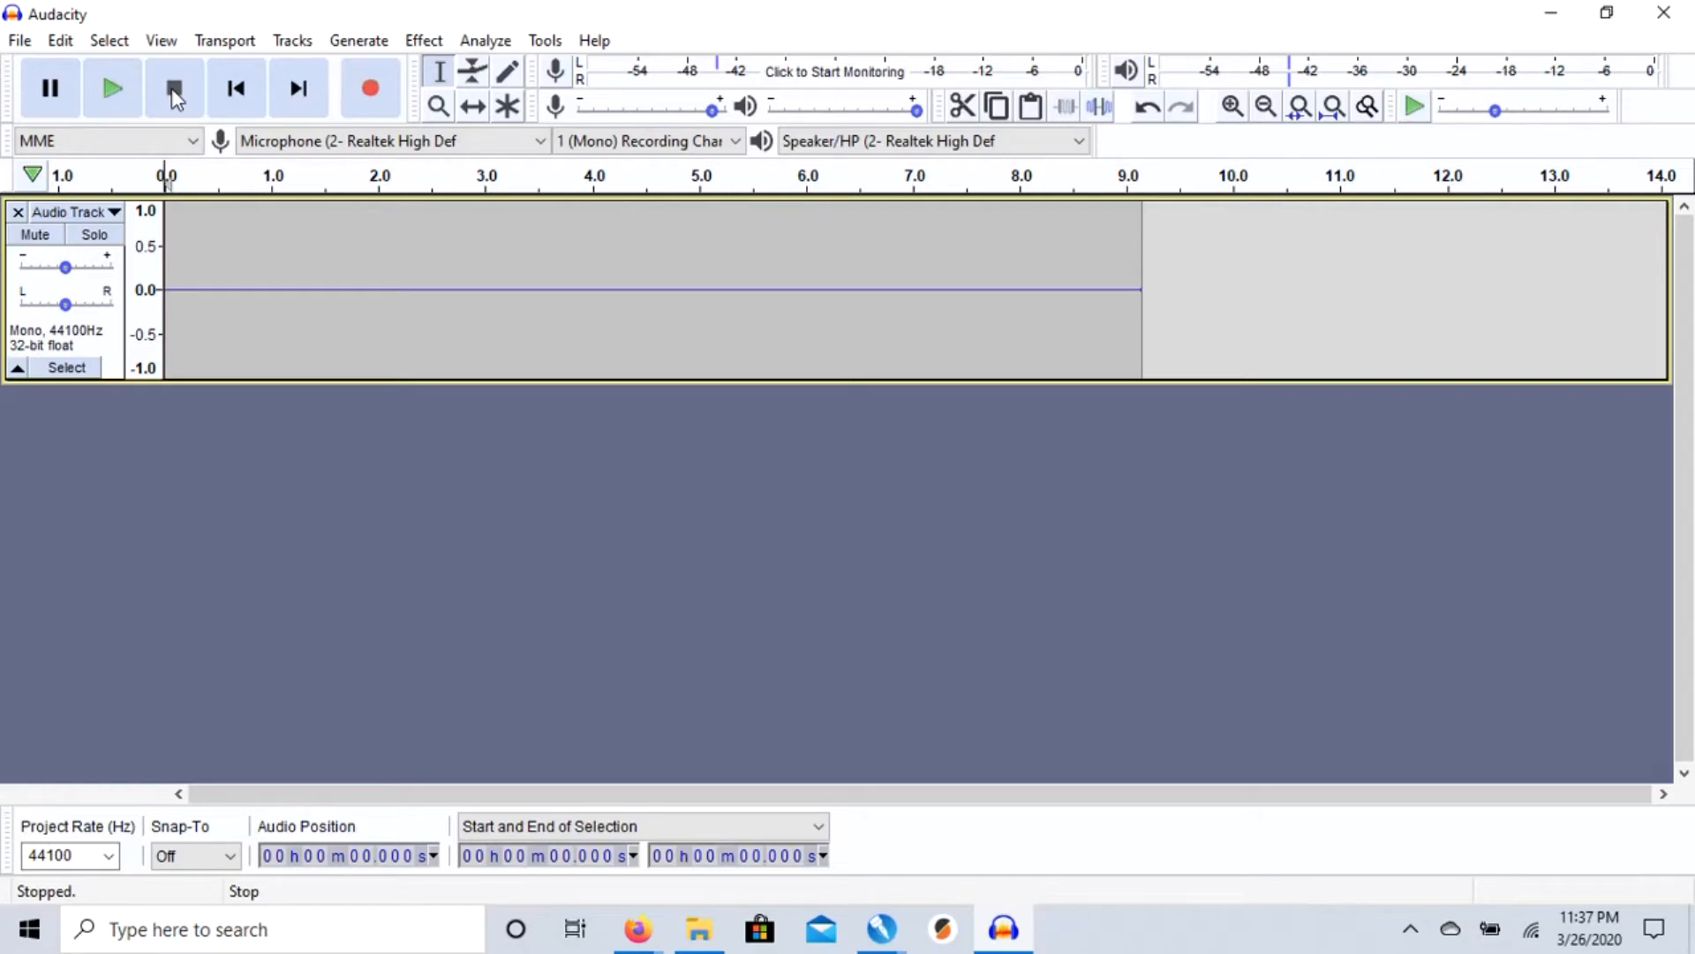
pyautogui.press('space')
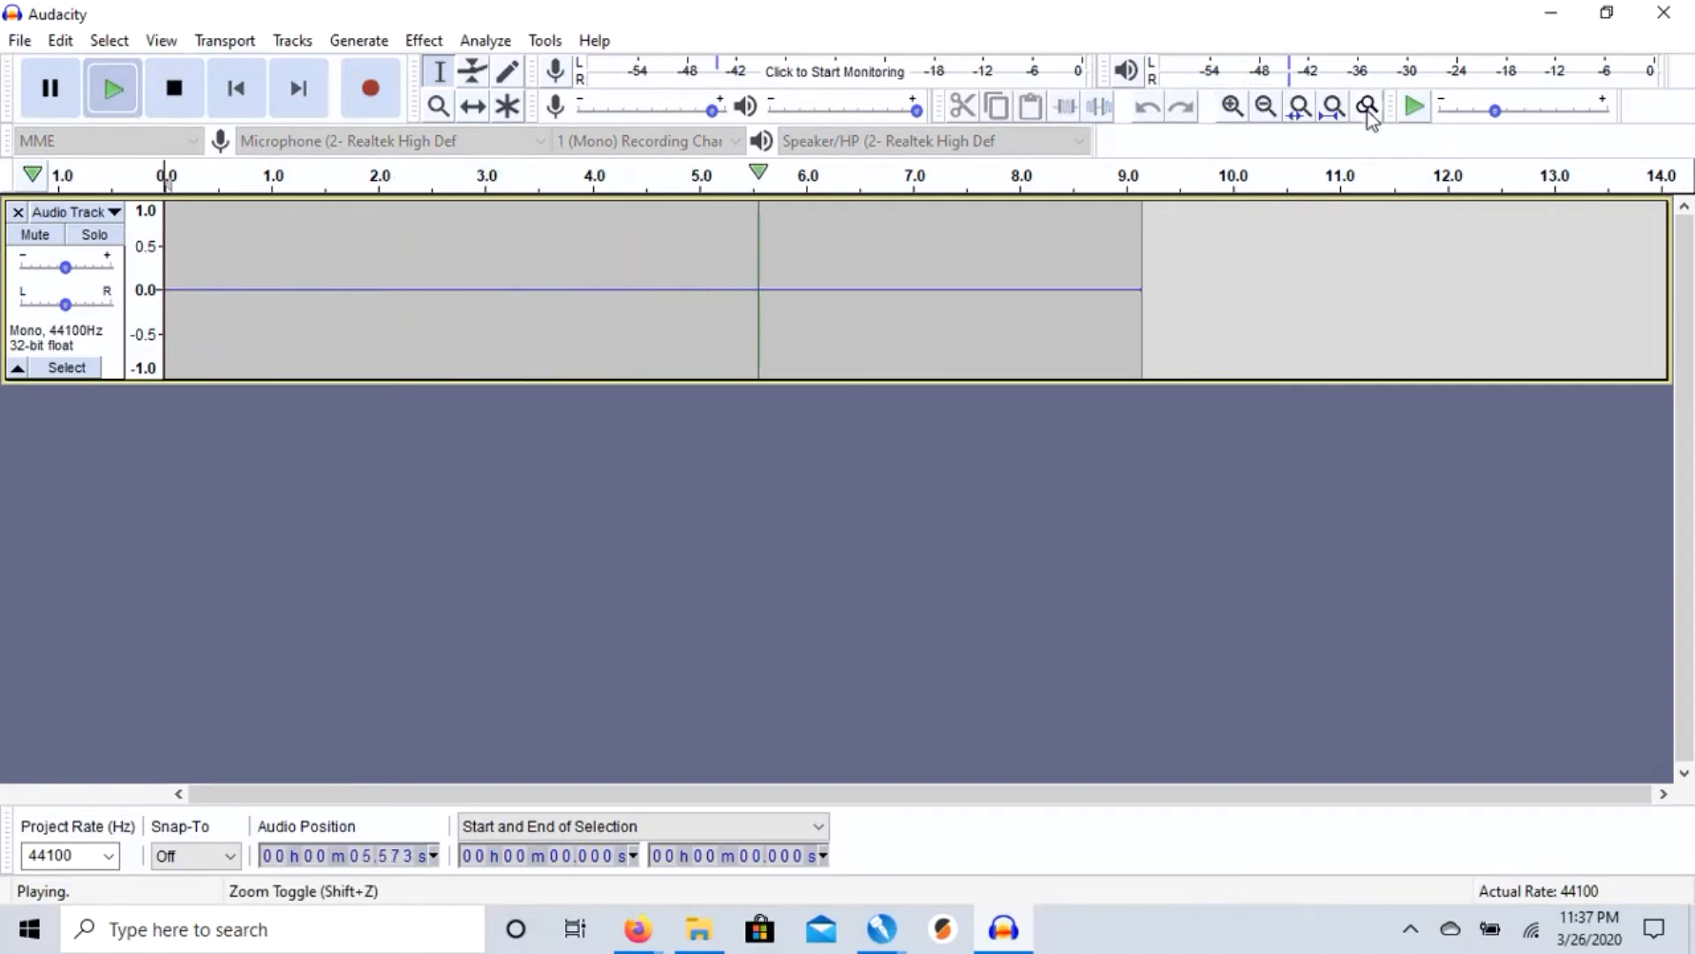
pyautogui.press('space')
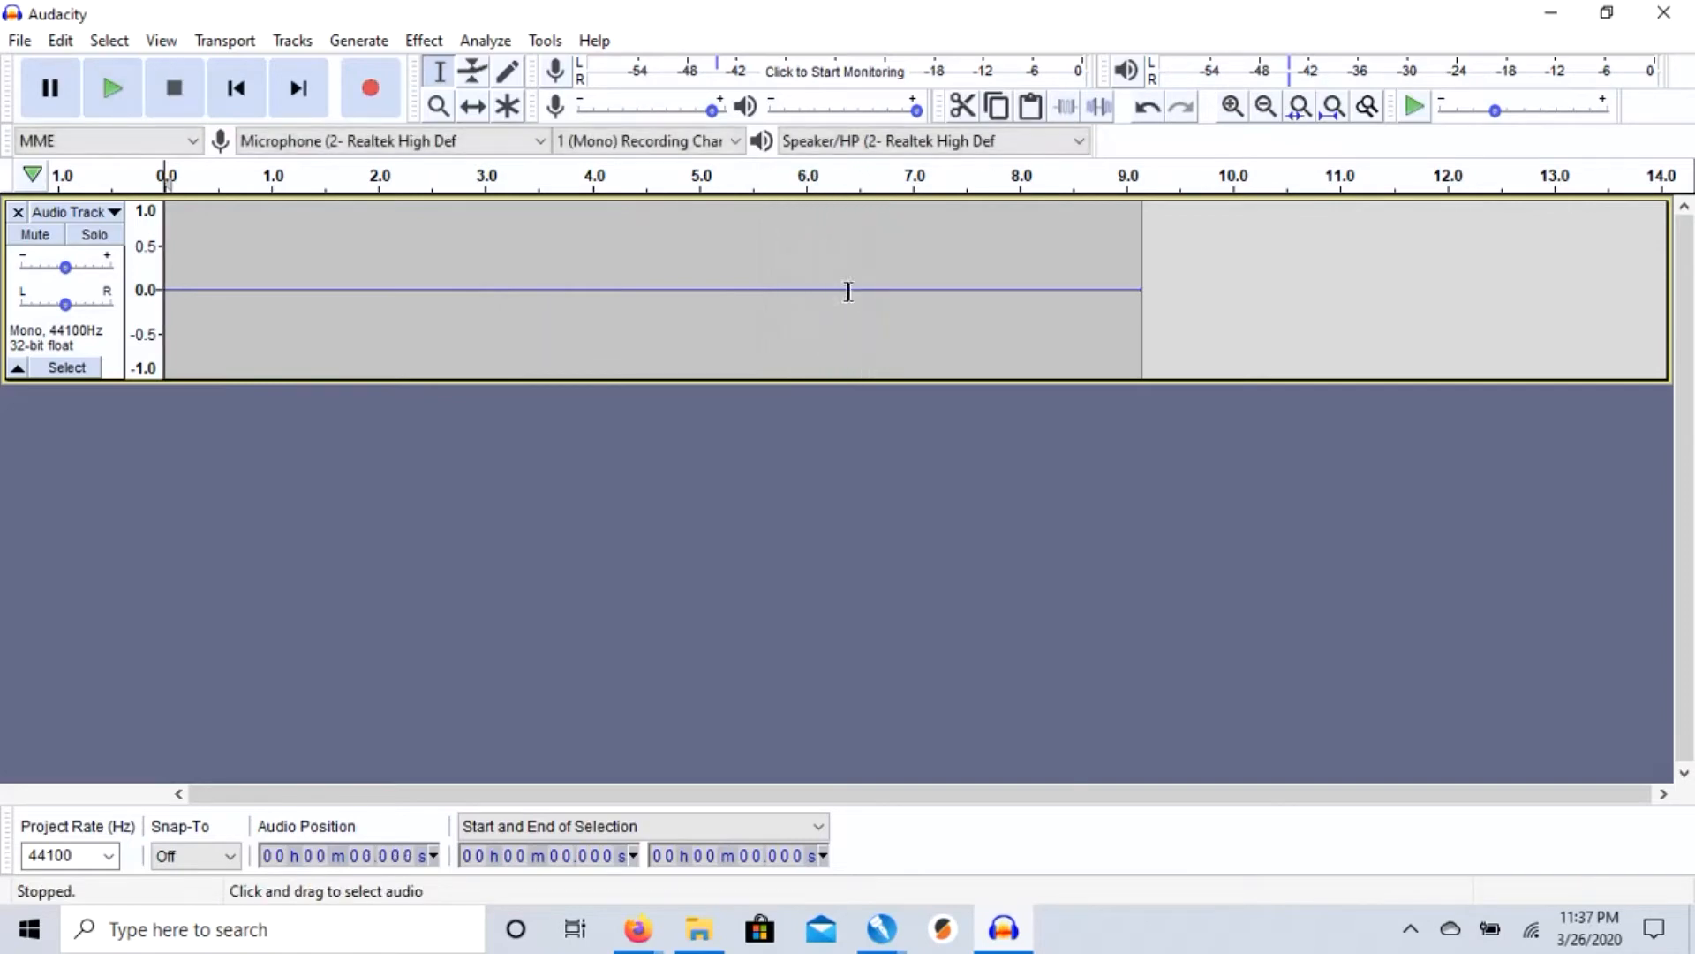
# - Switch the recording channels to 2 (Stereo) and set them back to 1 (Mono)
pyautogui.click(676, 142)
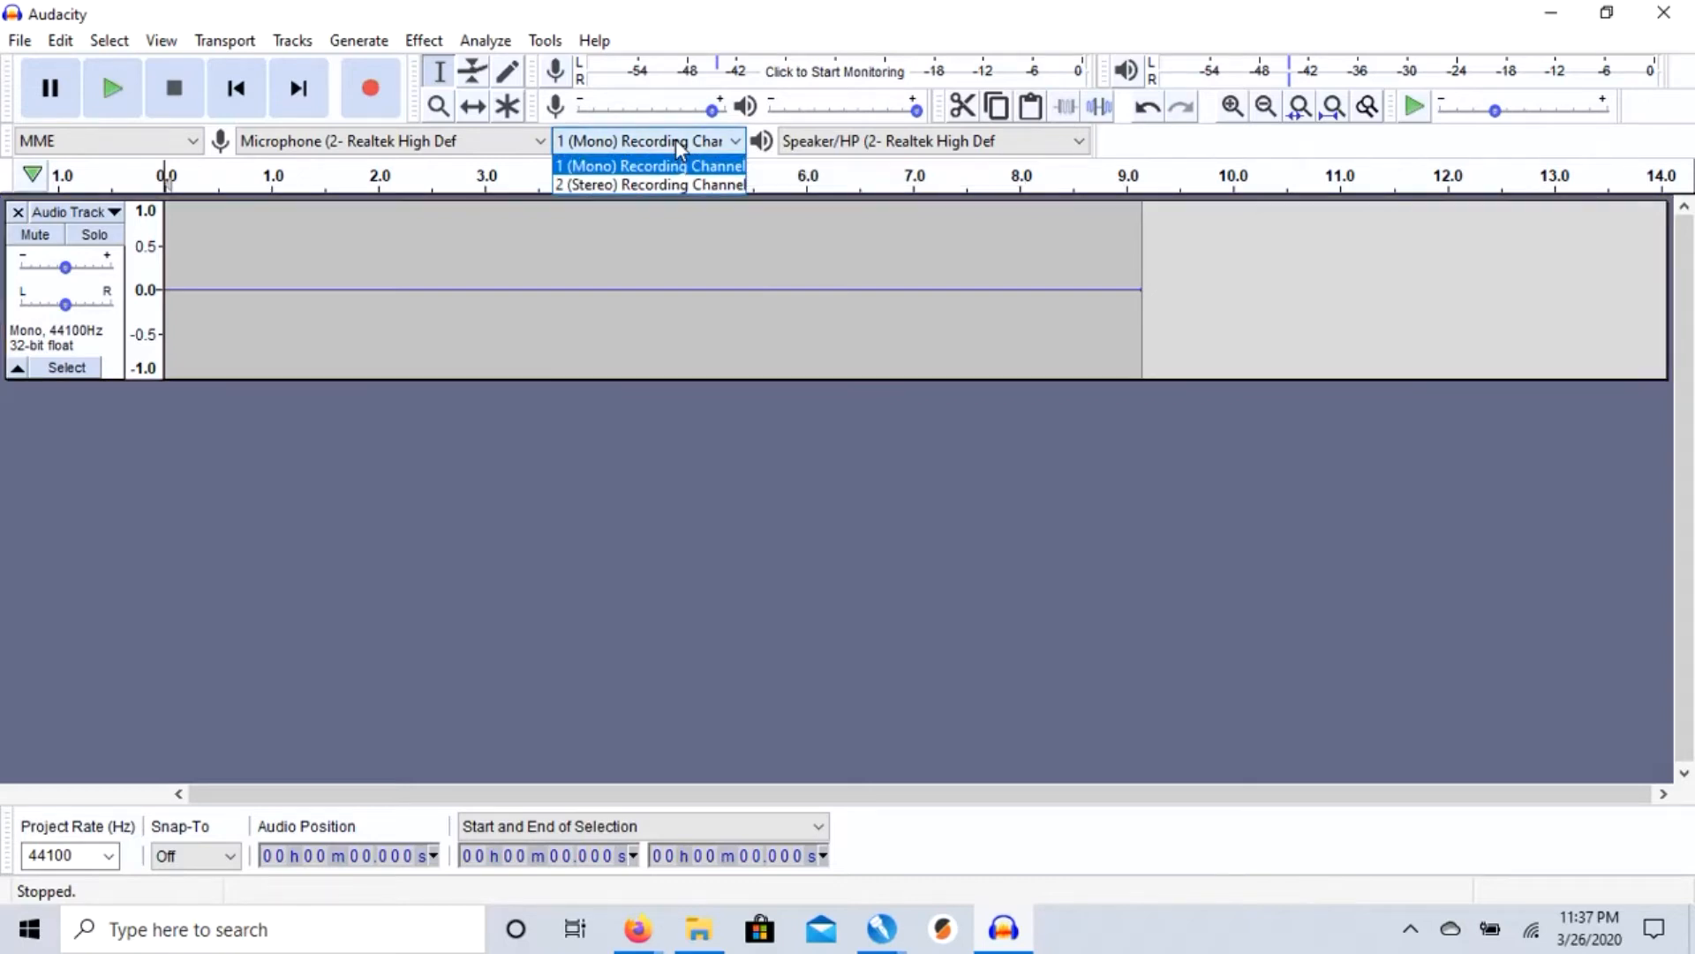
pyautogui.click(676, 142)
pyautogui.click(677, 141)
pyautogui.click(665, 183)
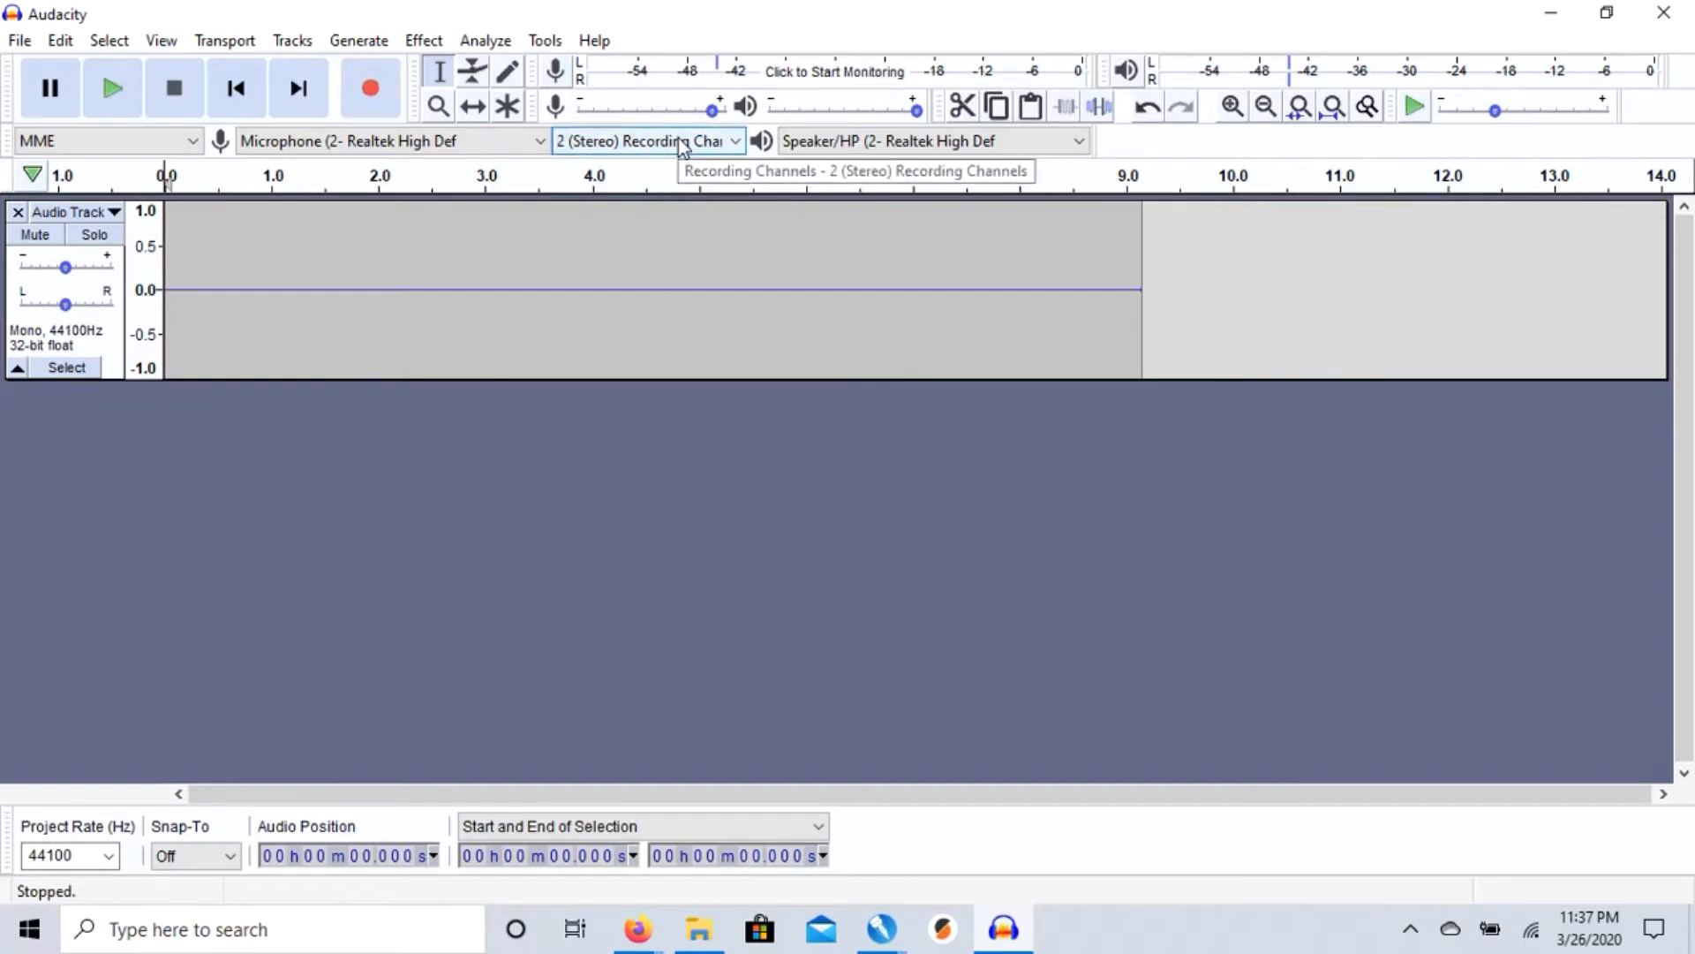
pyautogui.click(681, 146)
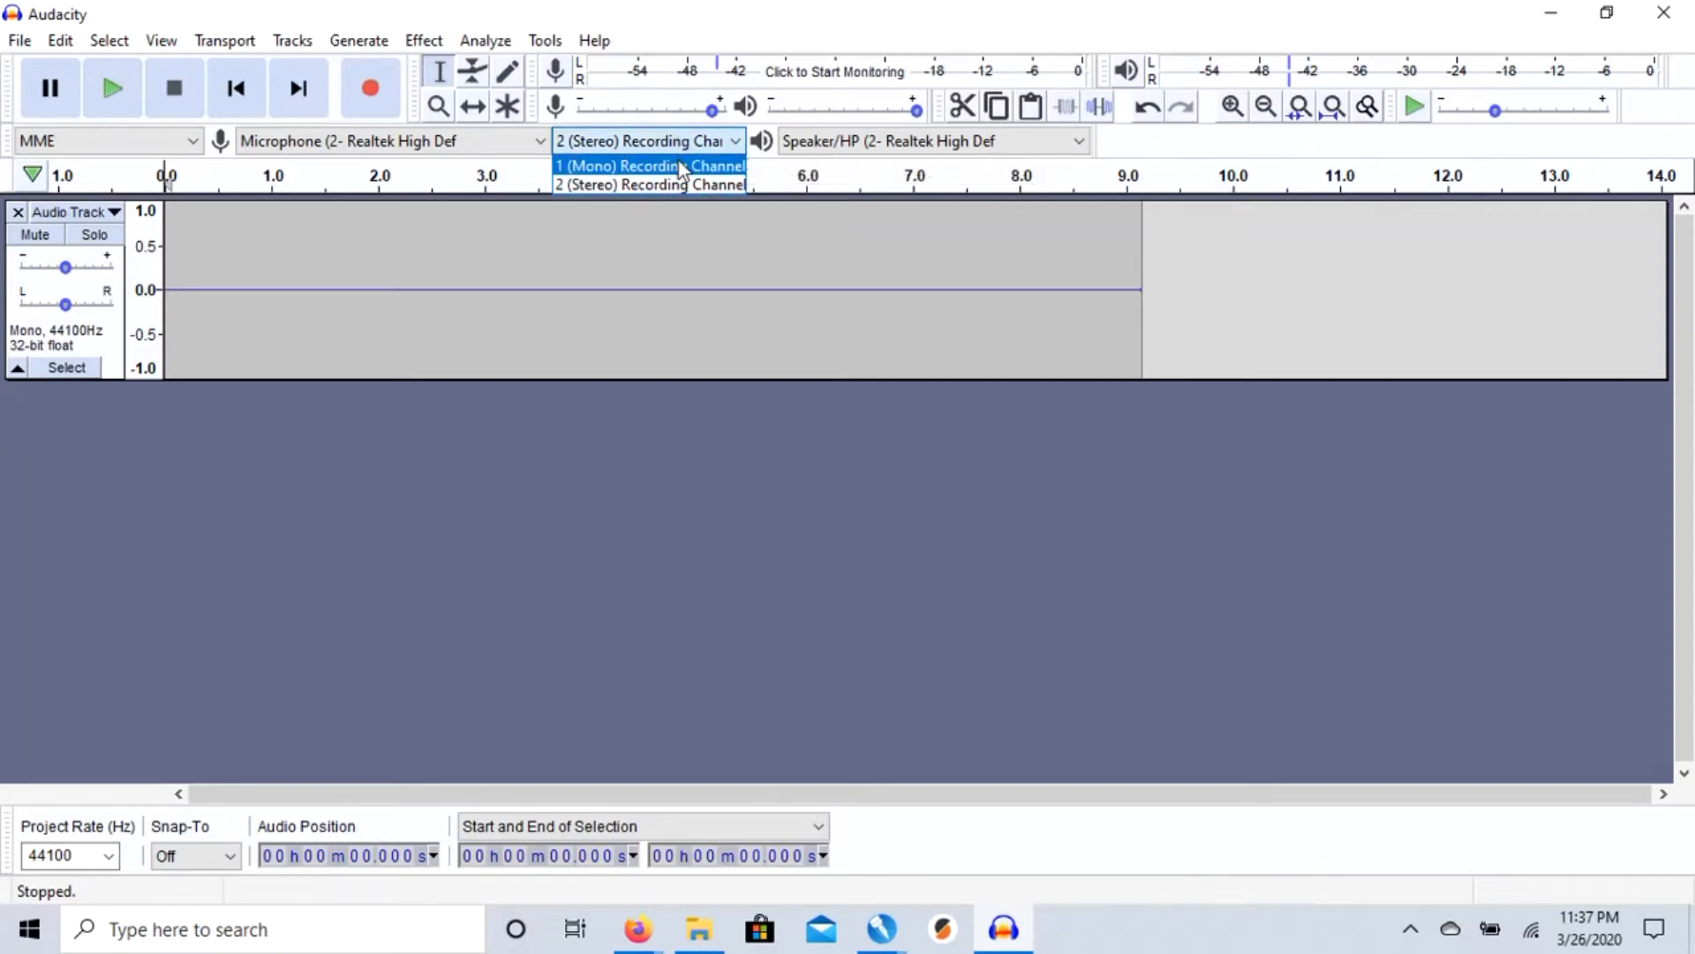
pyautogui.click(682, 167)
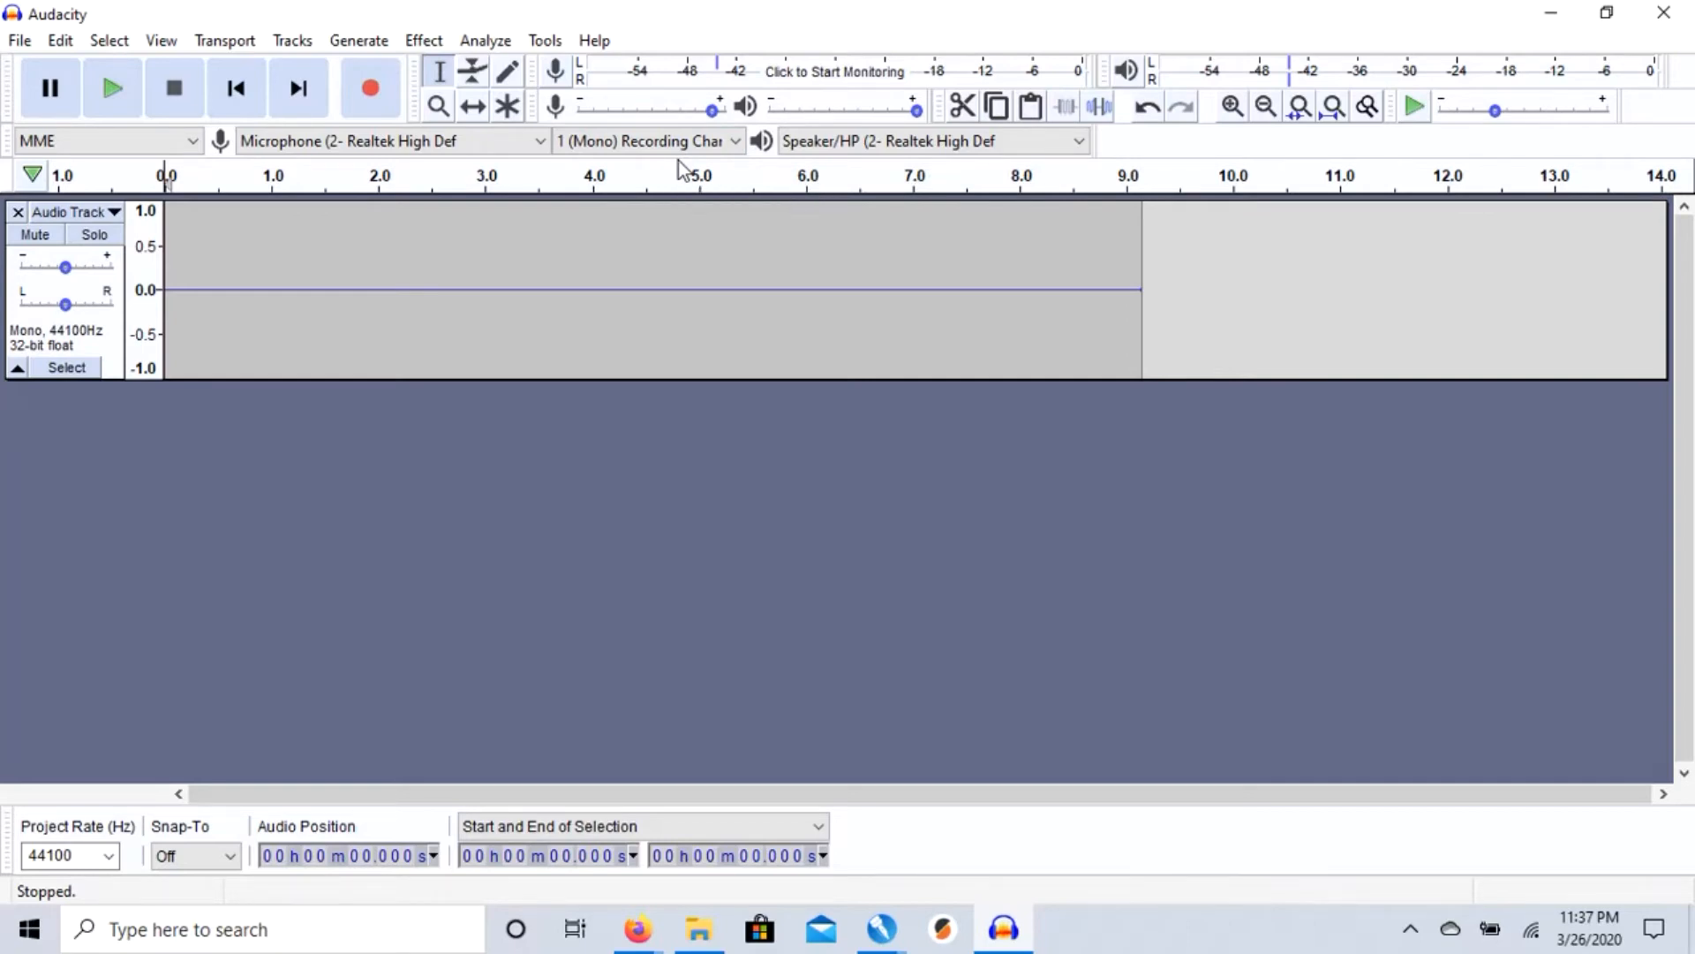
# - Replace the track's whole recording with a new mono take about 3 seconds long and play it back
pyautogui.click(78, 366)
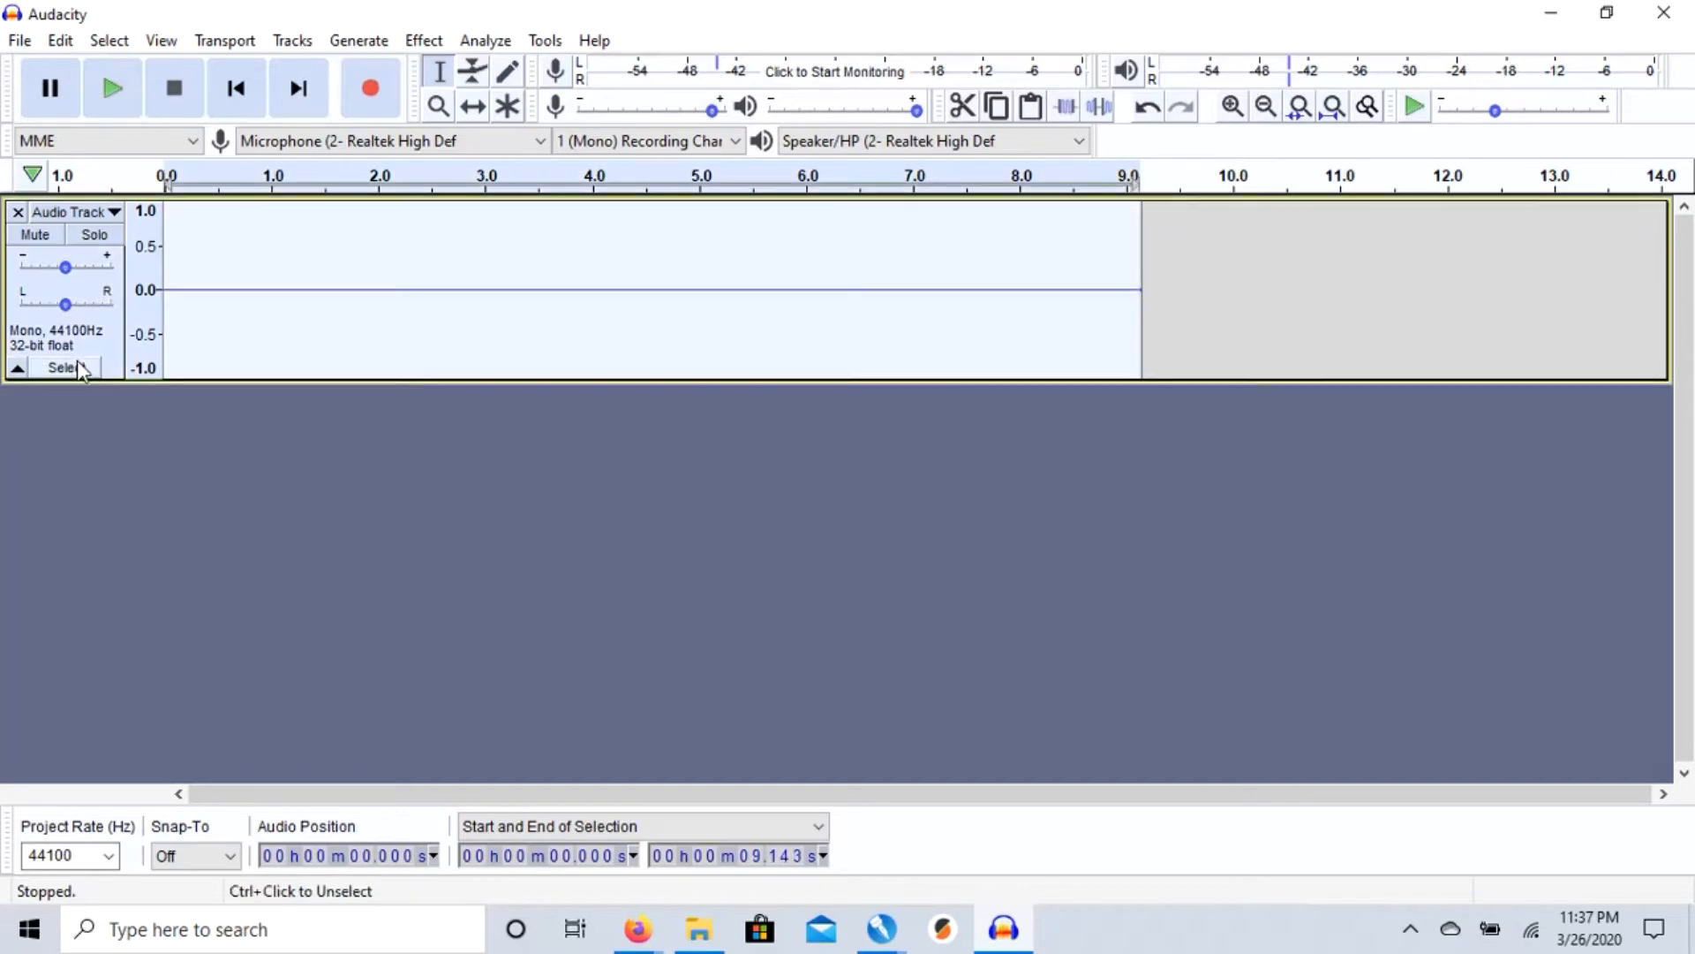
pyautogui.press('Delete')
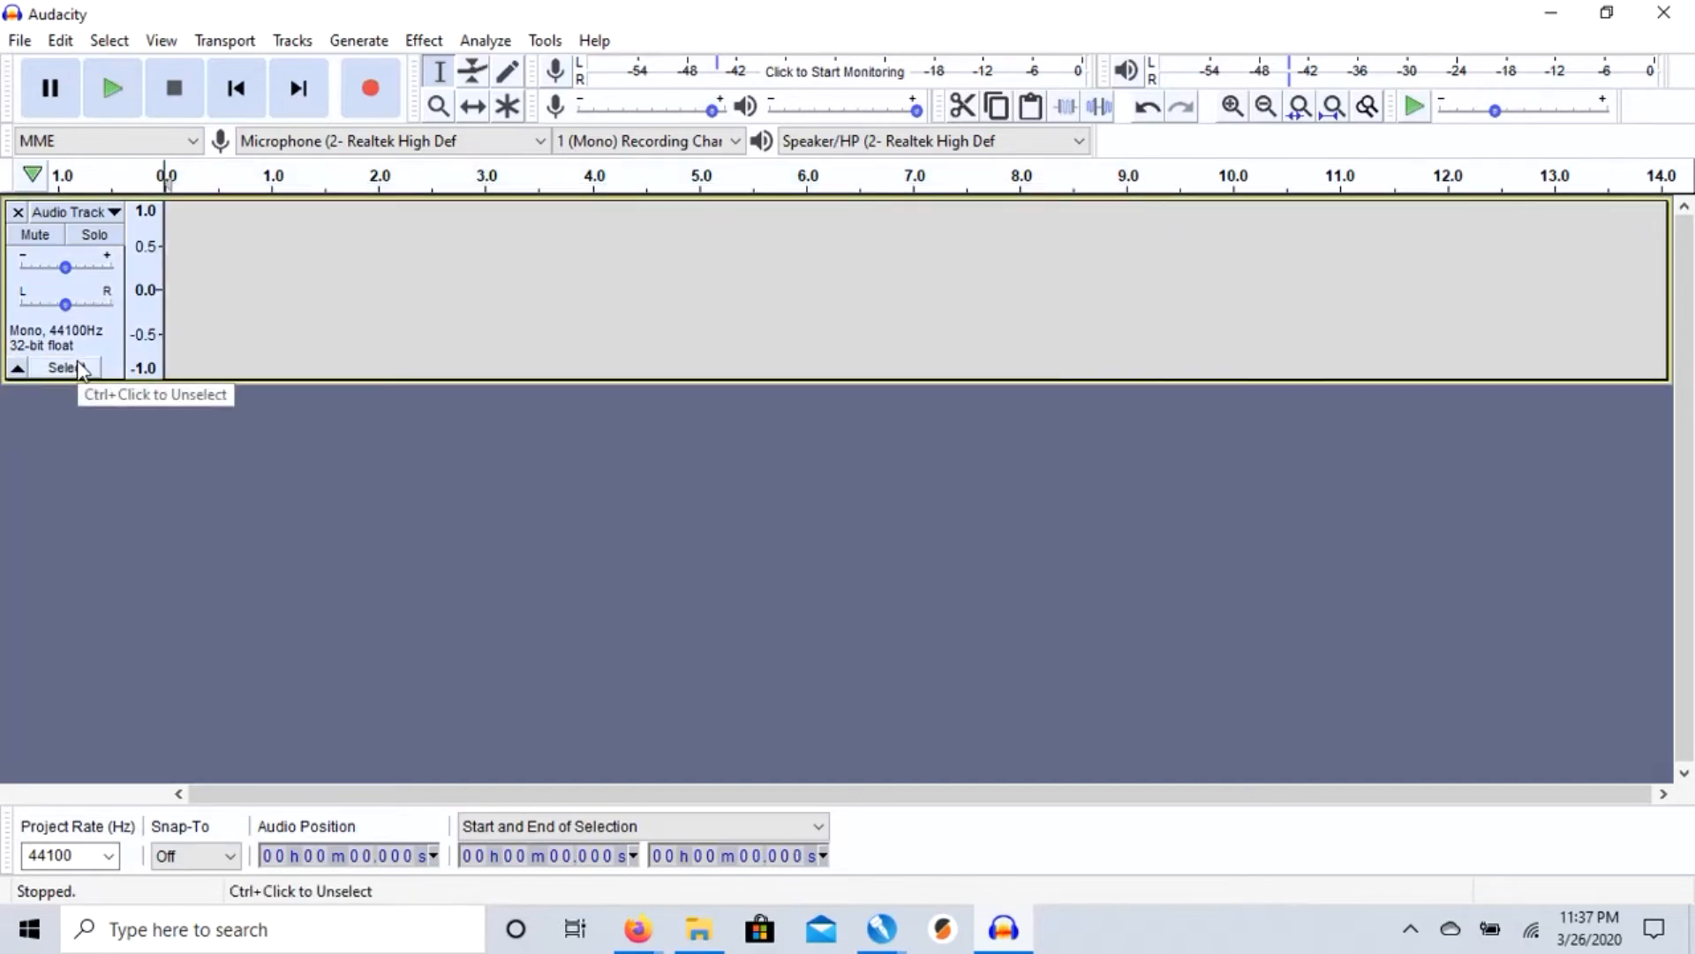
pyautogui.click(373, 99)
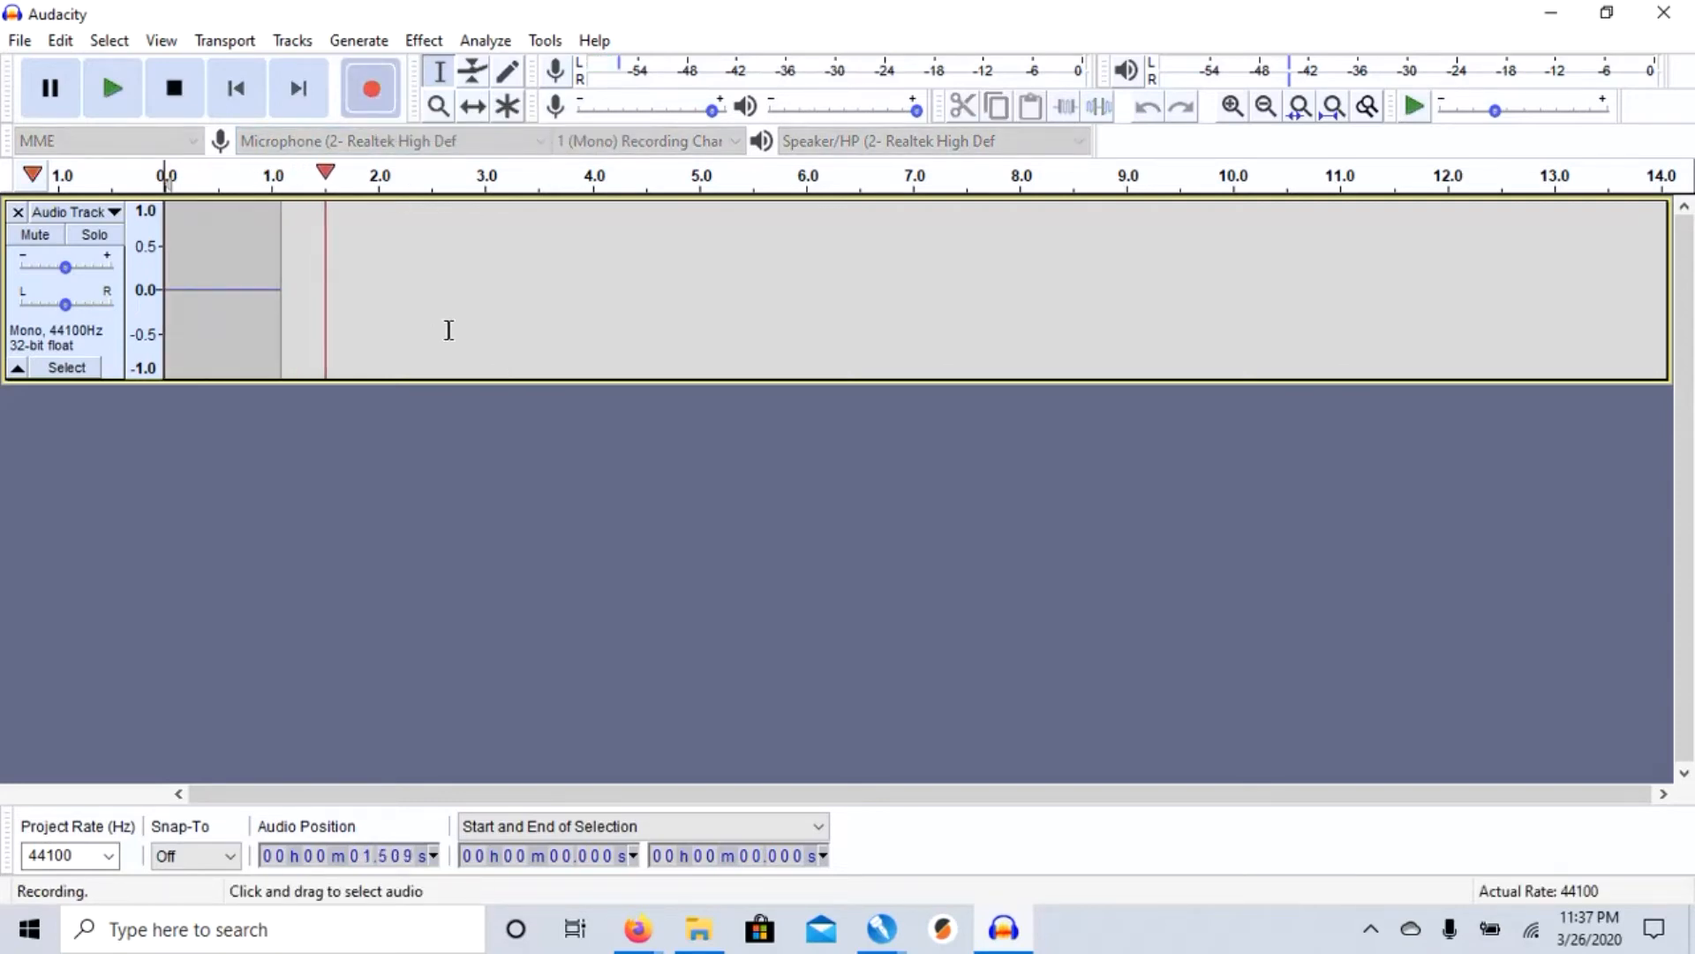
pyautogui.click(174, 87)
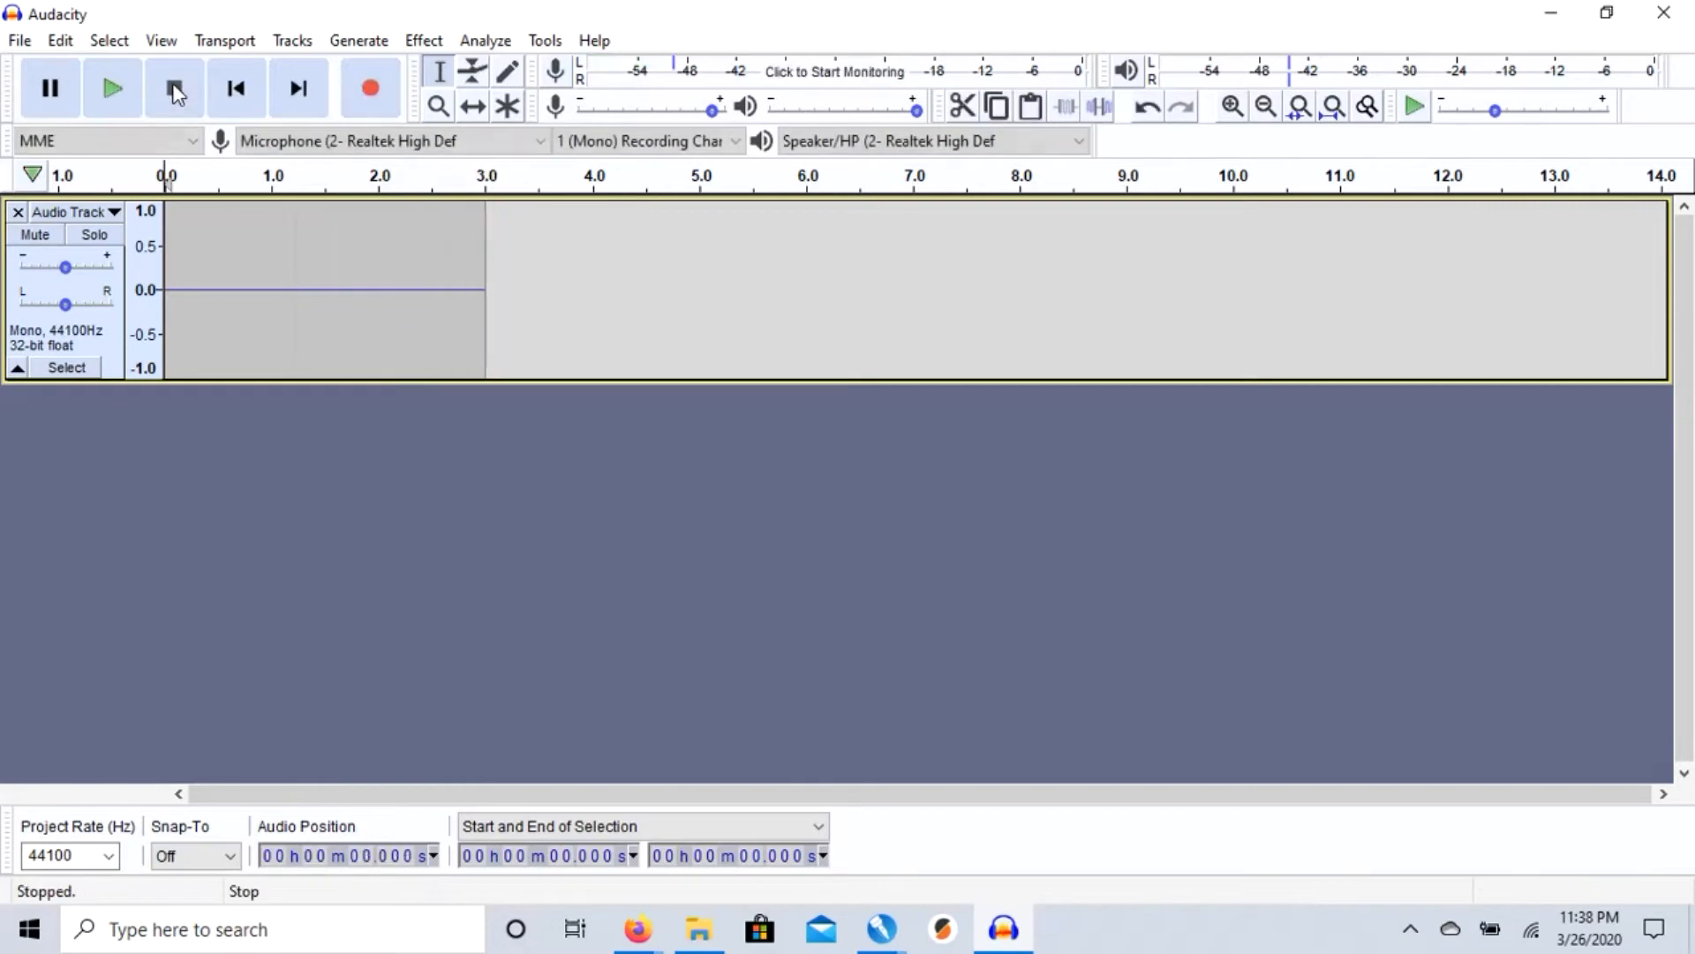
pyautogui.press('space')
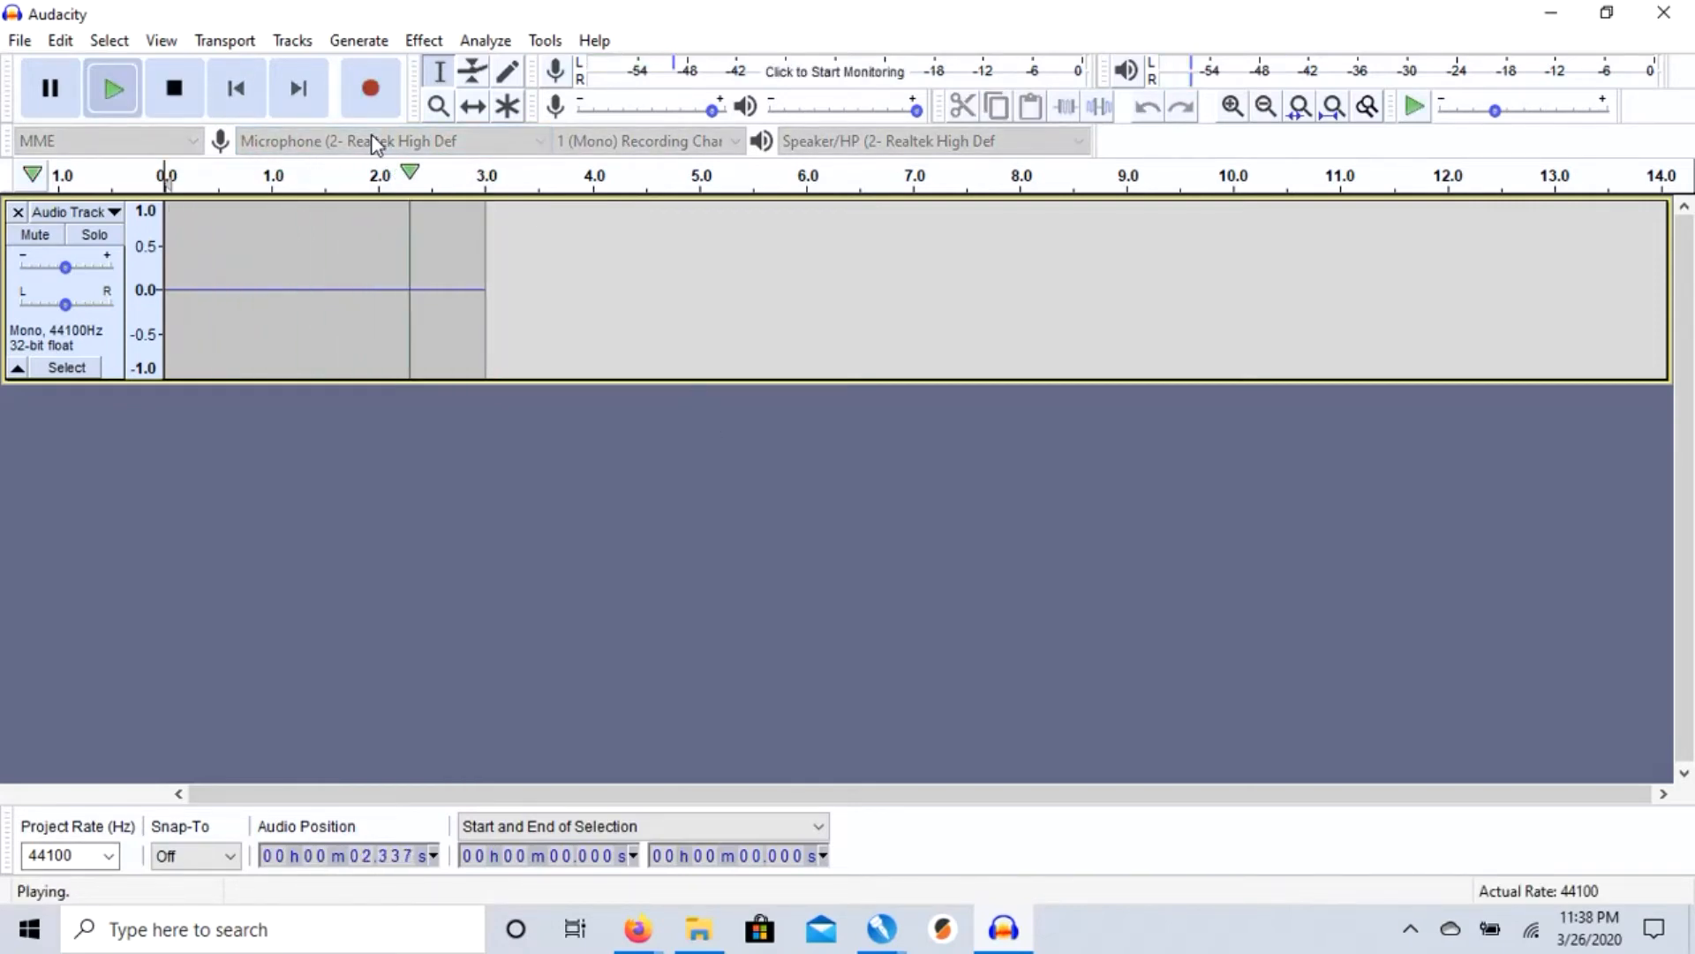
# - Delete the new take from the track and close the untitled project without saving it
pyautogui.click(68, 369)
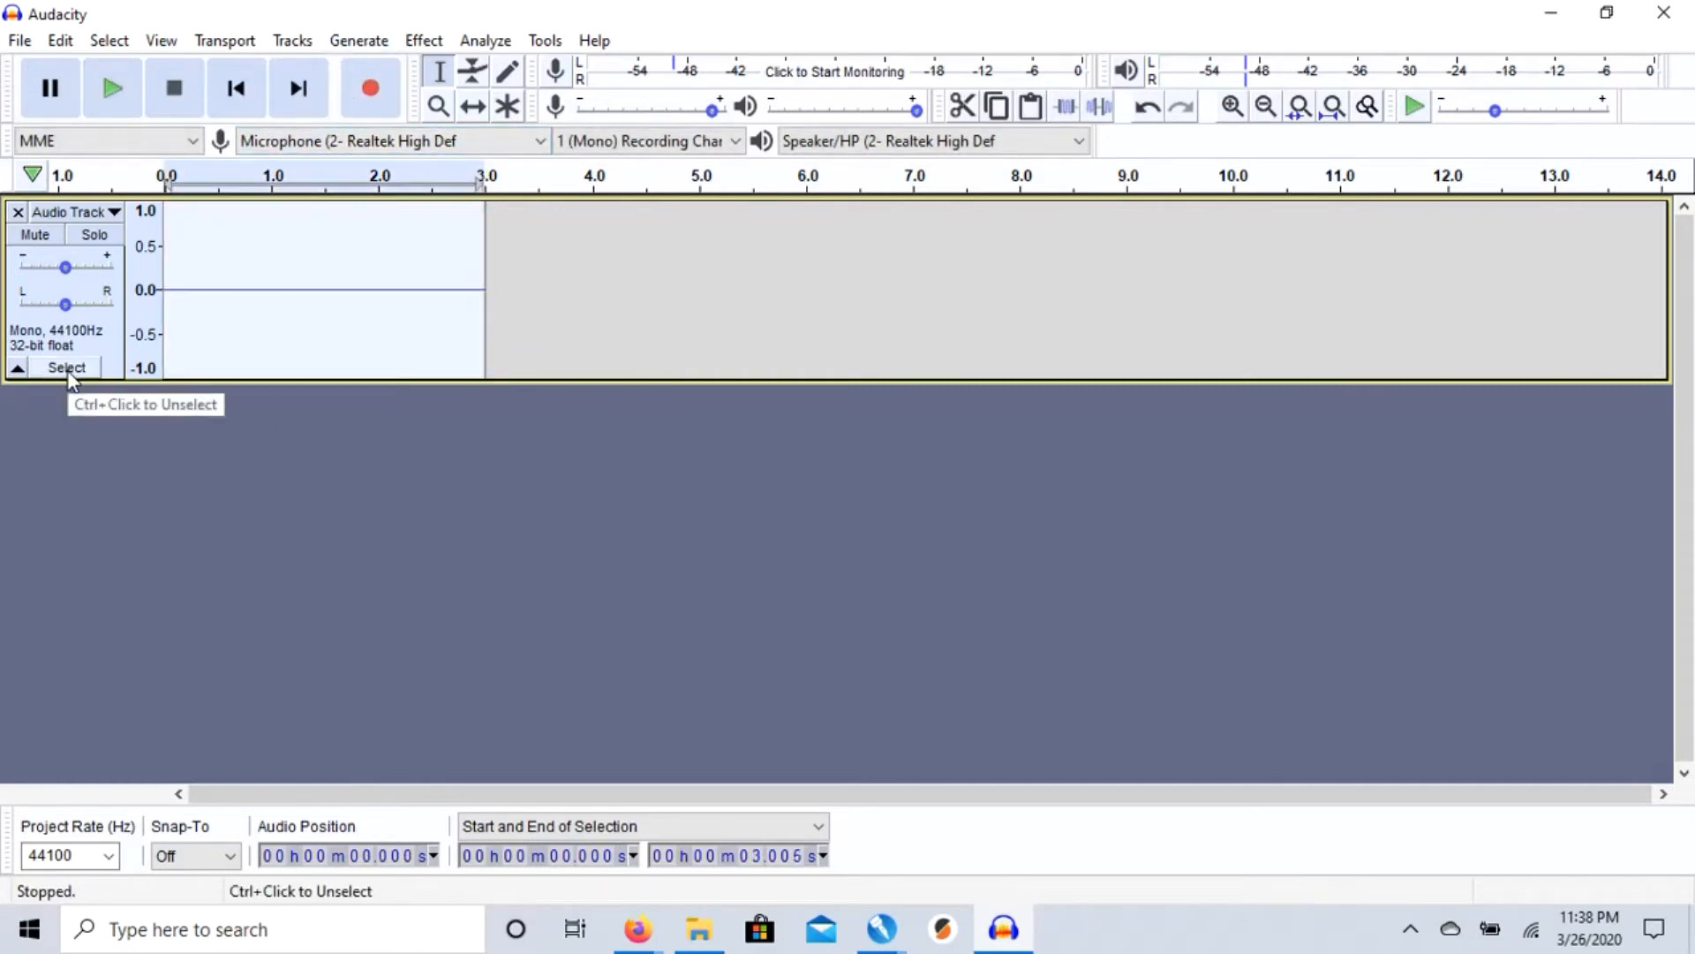
pyautogui.press('Delete')
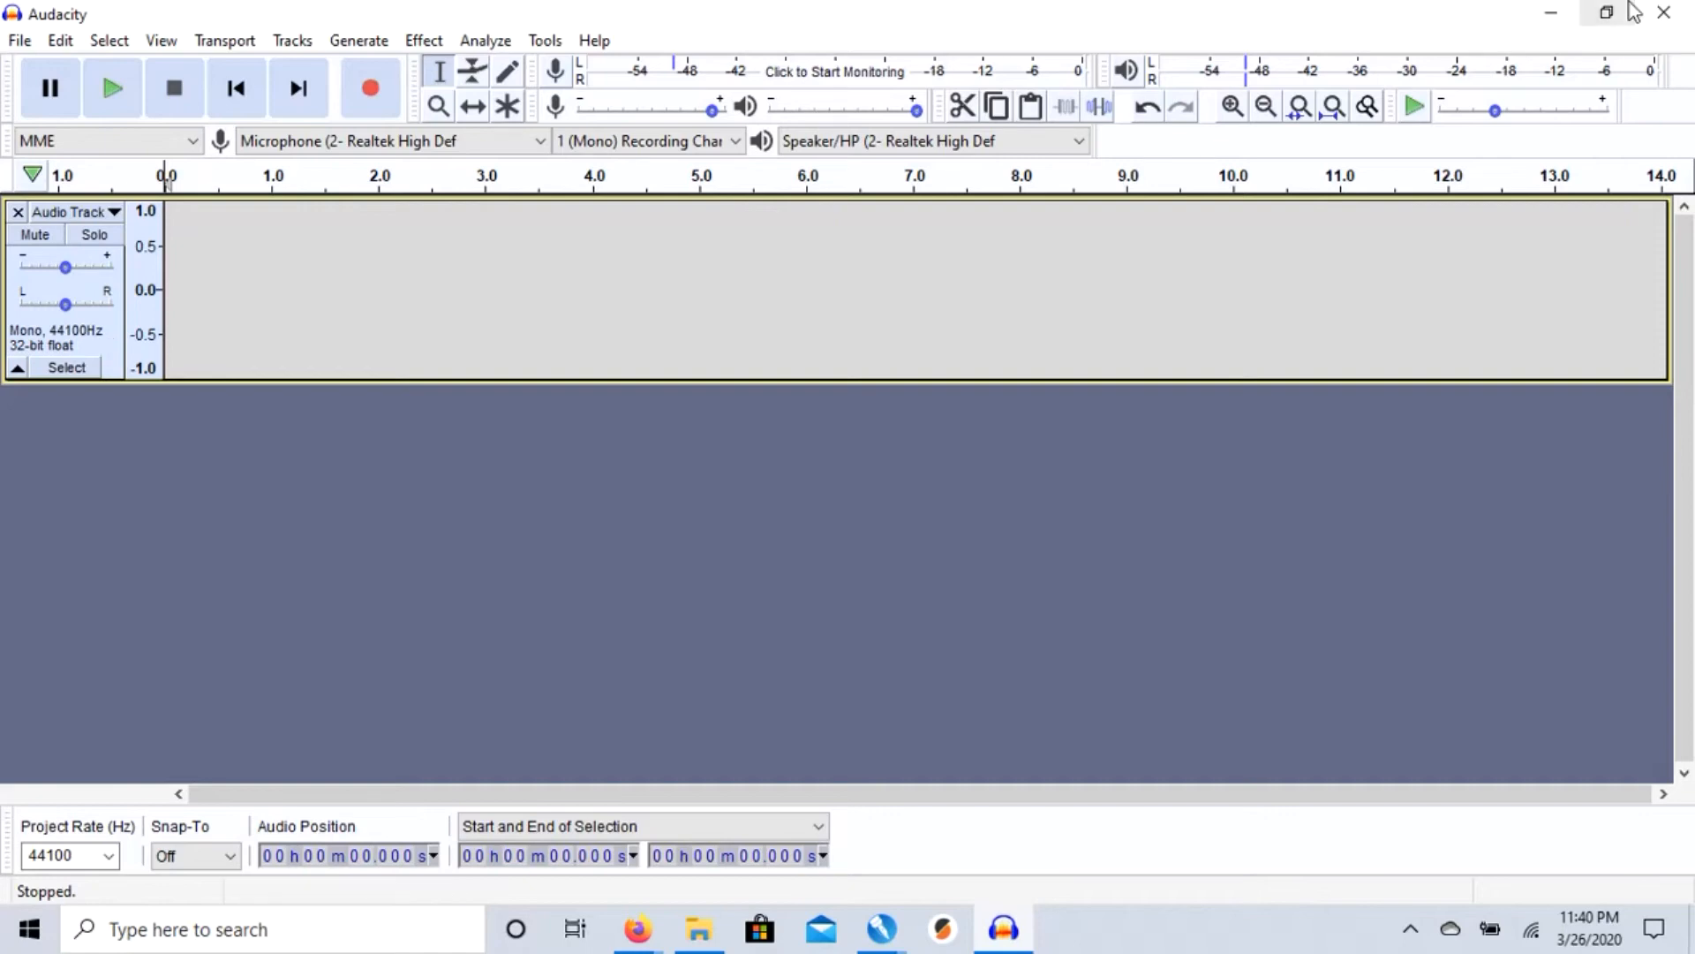
pyautogui.click(1664, 12)
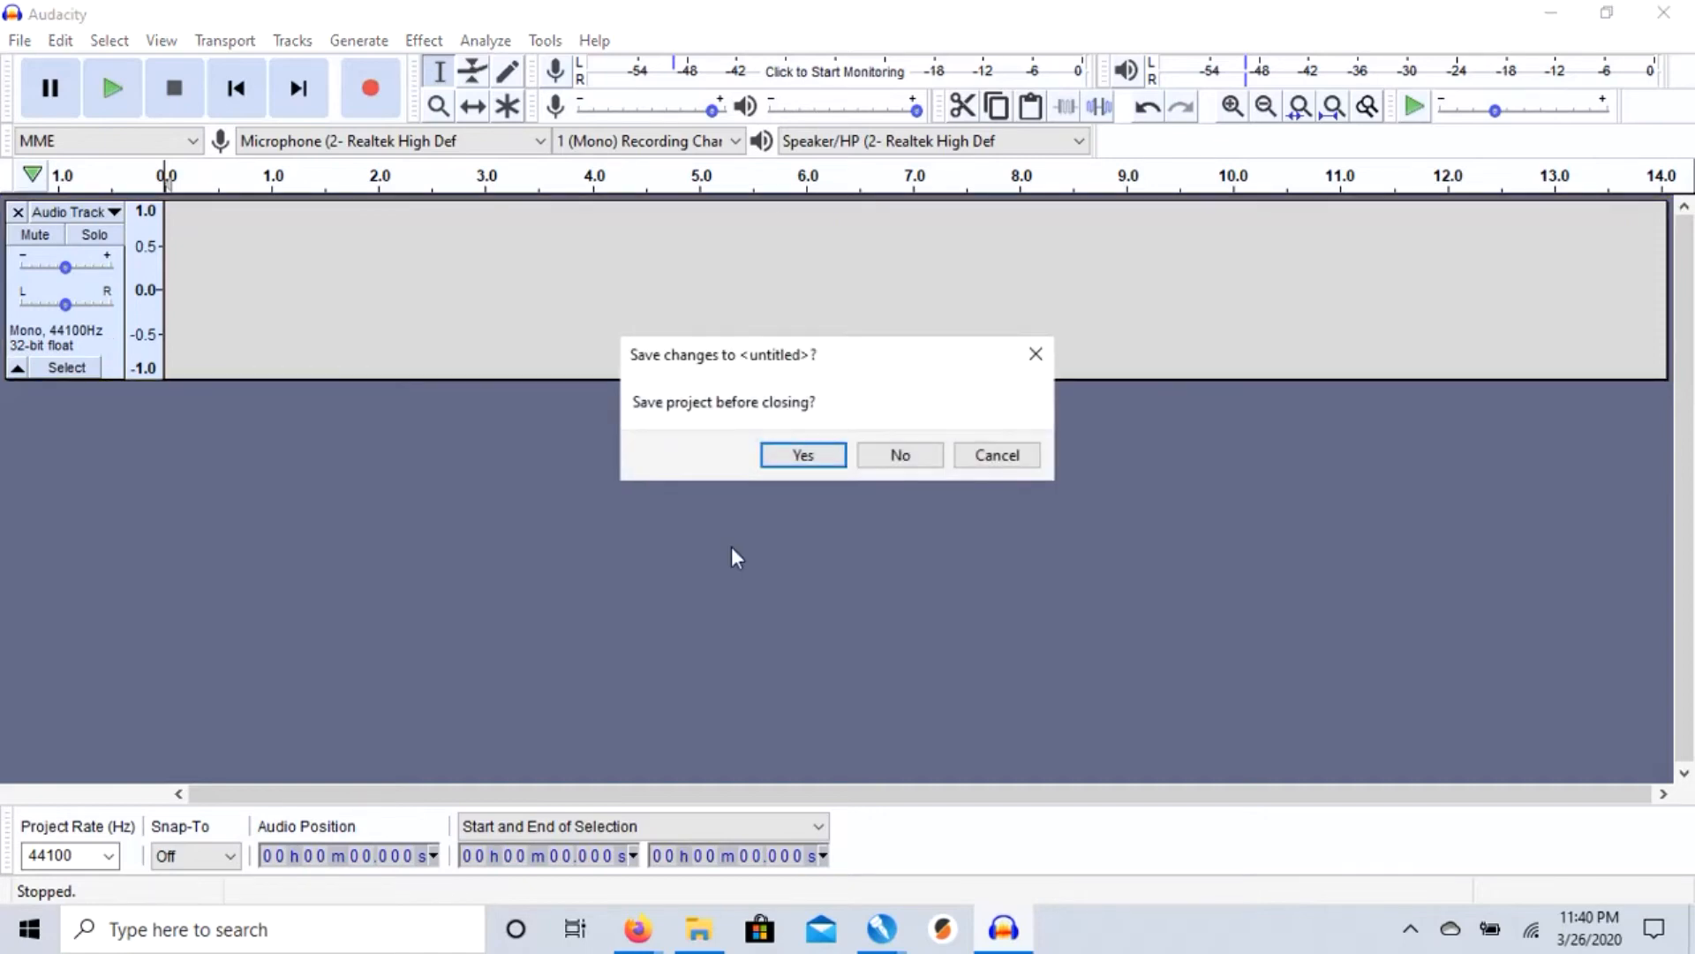
pyautogui.click(905, 457)
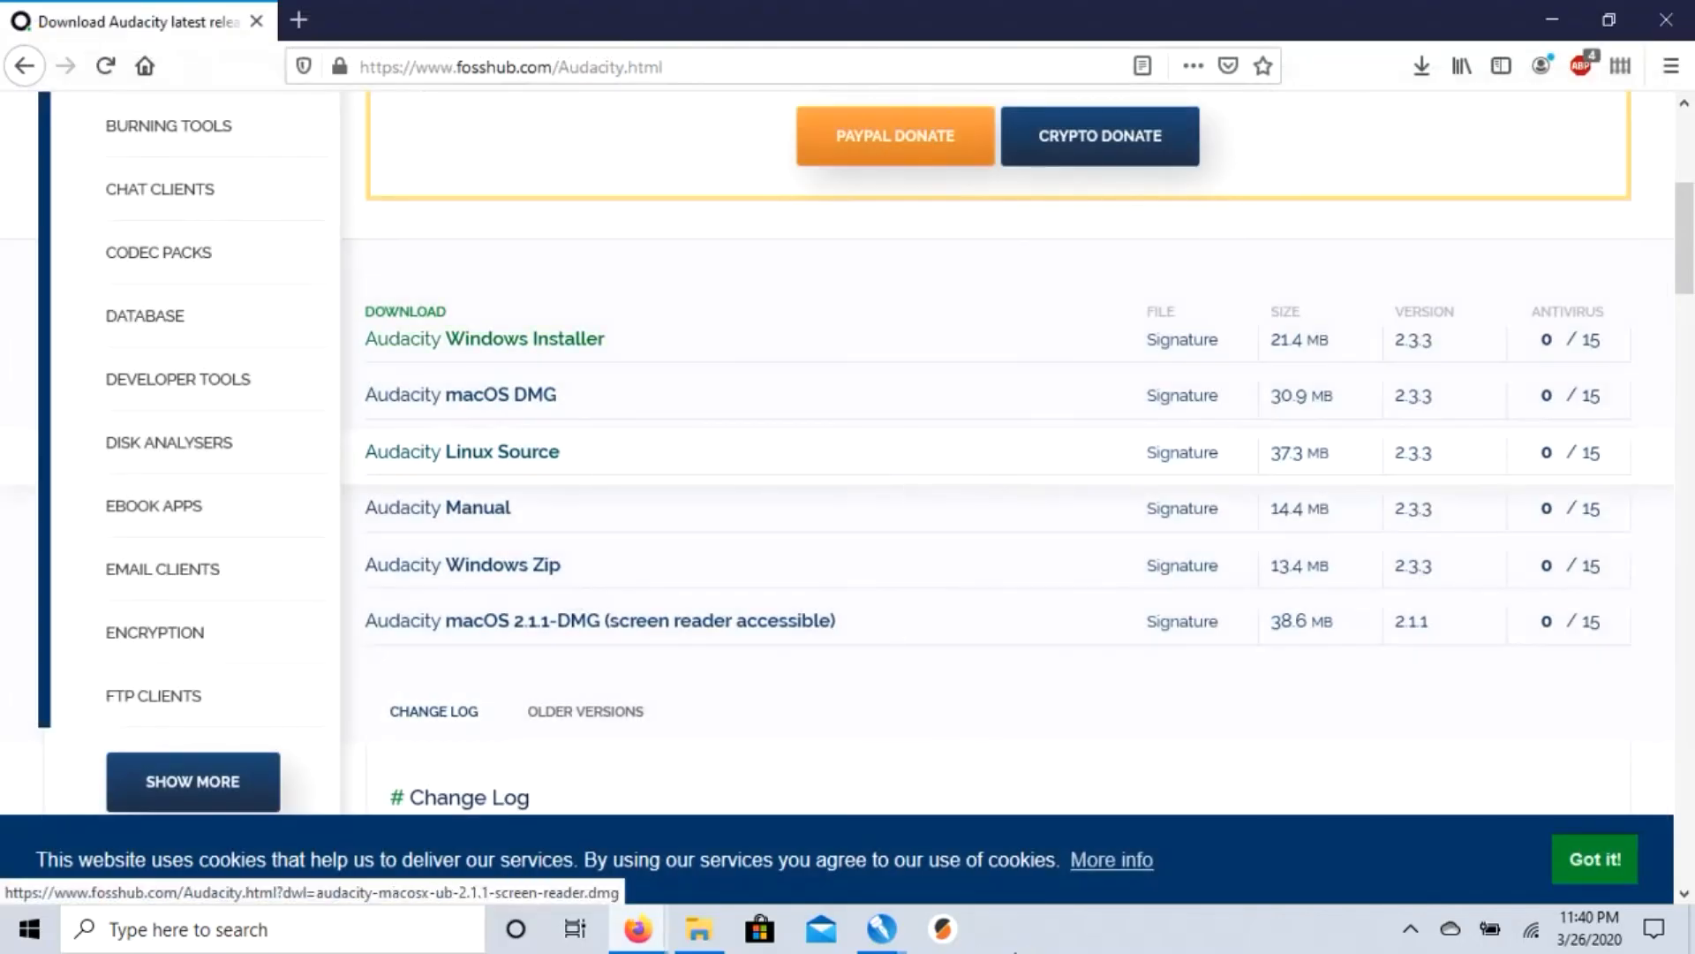
# - Find Audacity through the Windows search and launch it with an empty project
pyautogui.click(296, 933)
pyautogui.write('auda')
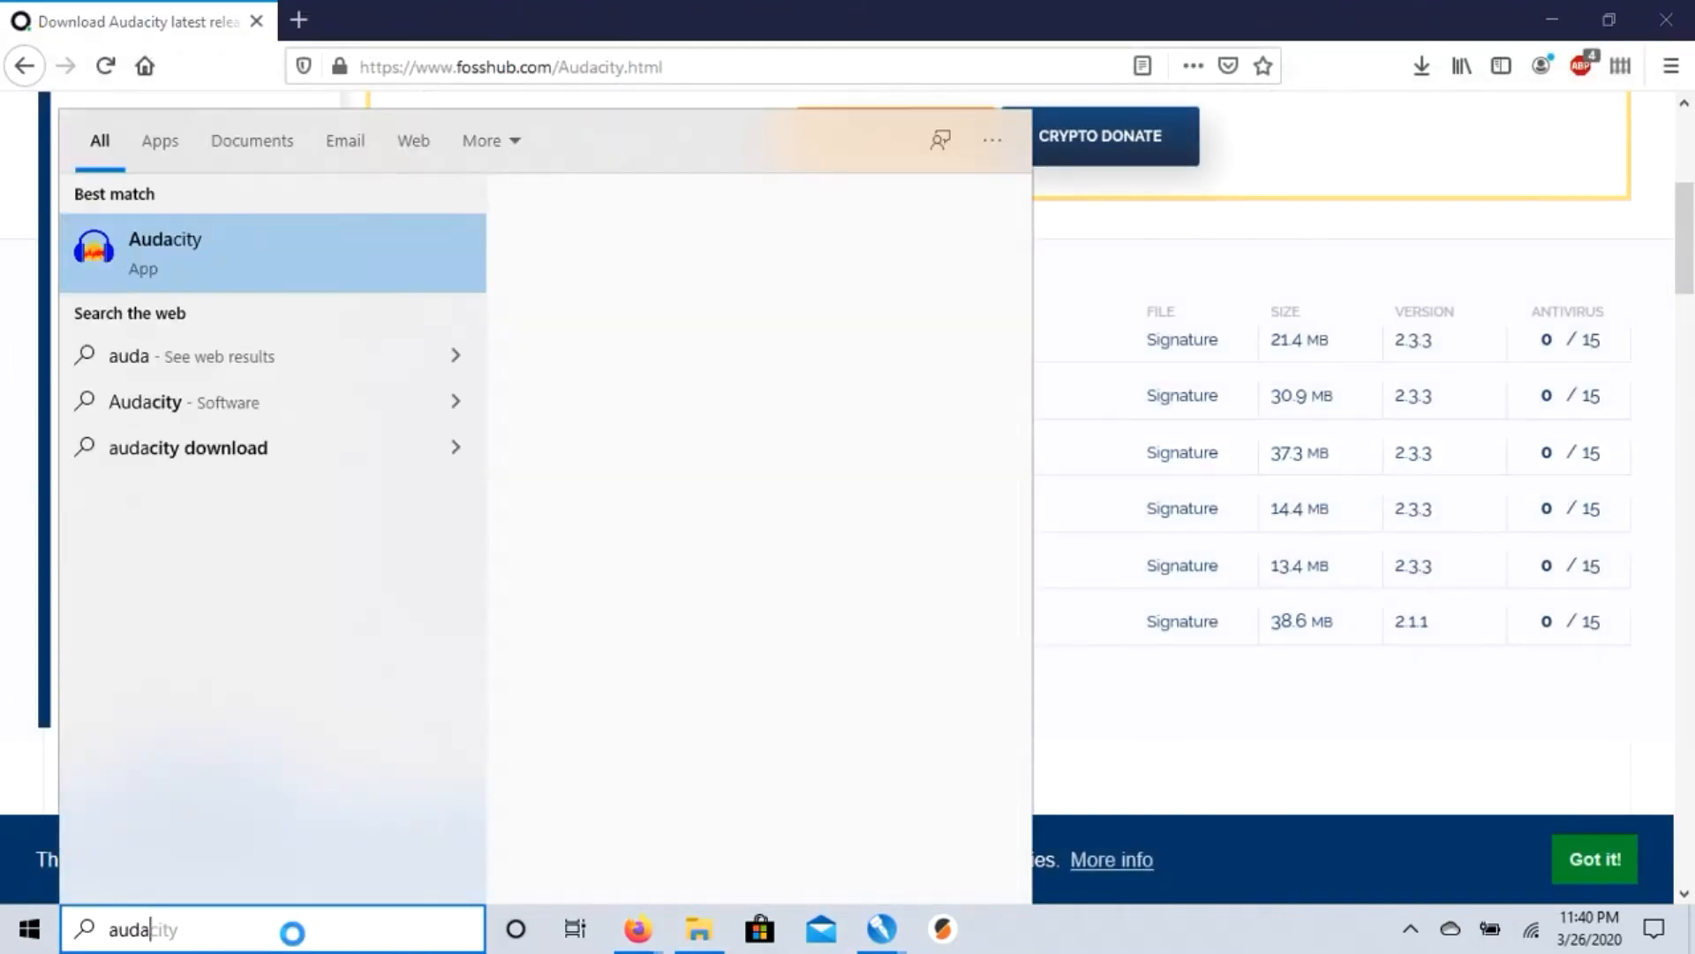
pyautogui.press('Return')
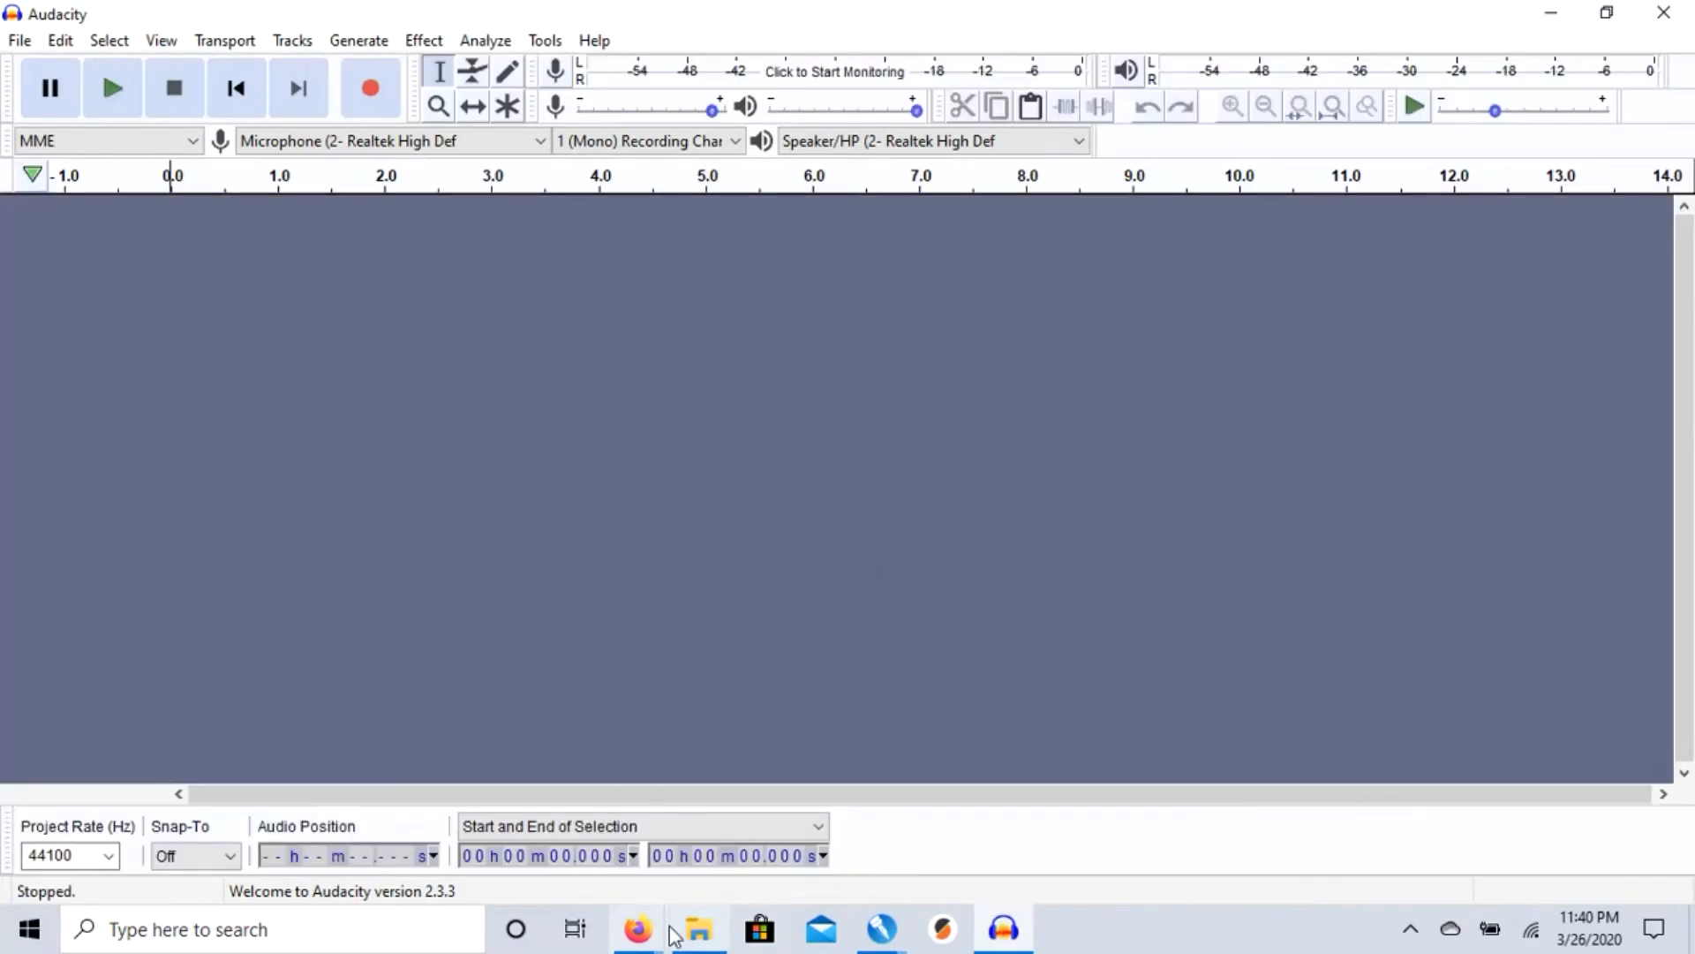
# - Import Track 1, Track 2 and Track 3 from the Digital Assets folder into the empty Audacity project
pyautogui.click(691, 934)
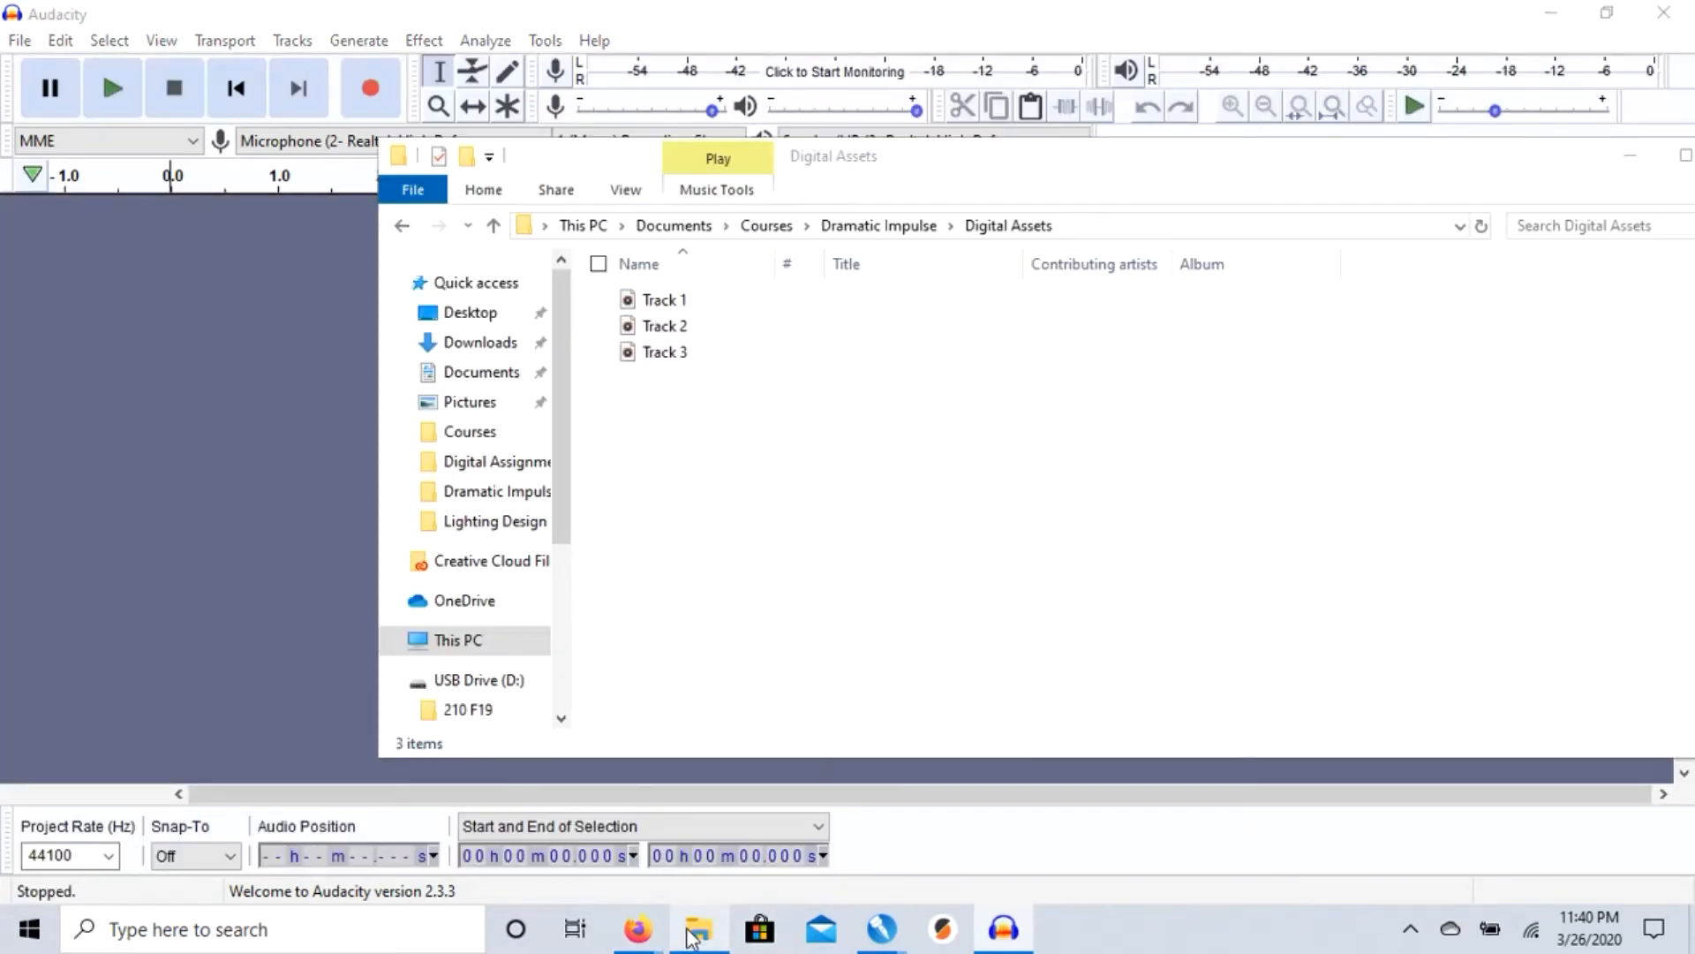
pyautogui.moveTo(734, 385); pyautogui.dragTo(593, 289)
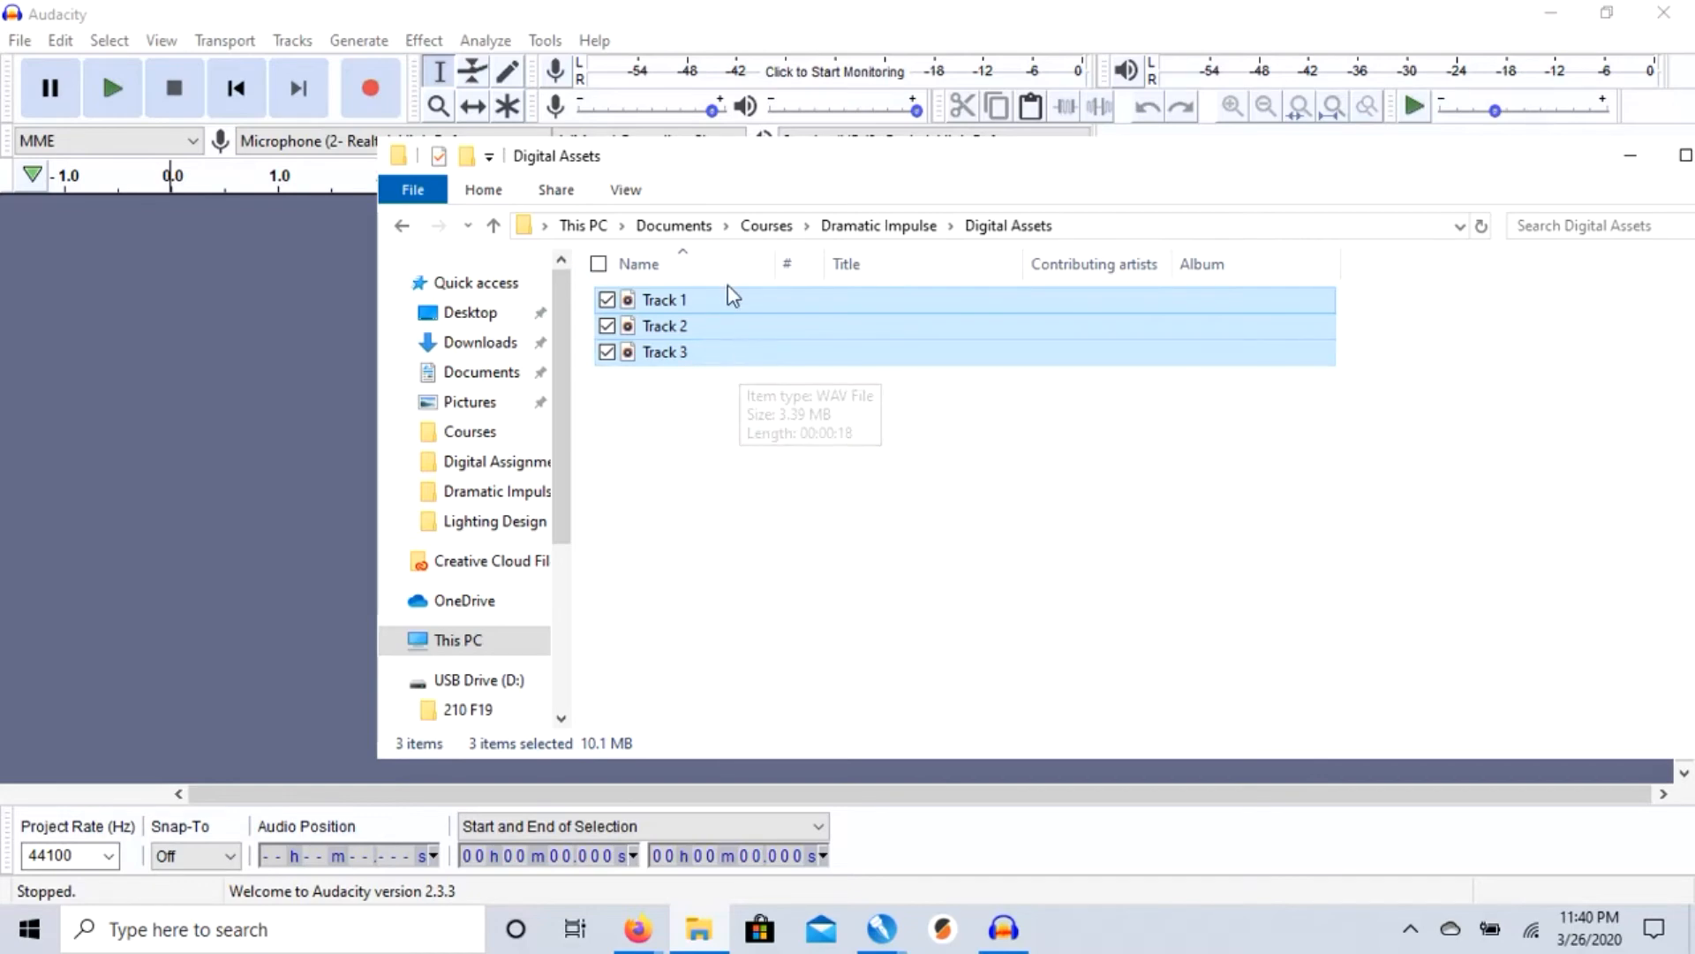
pyautogui.moveTo(736, 300); pyautogui.dragTo(193, 484)
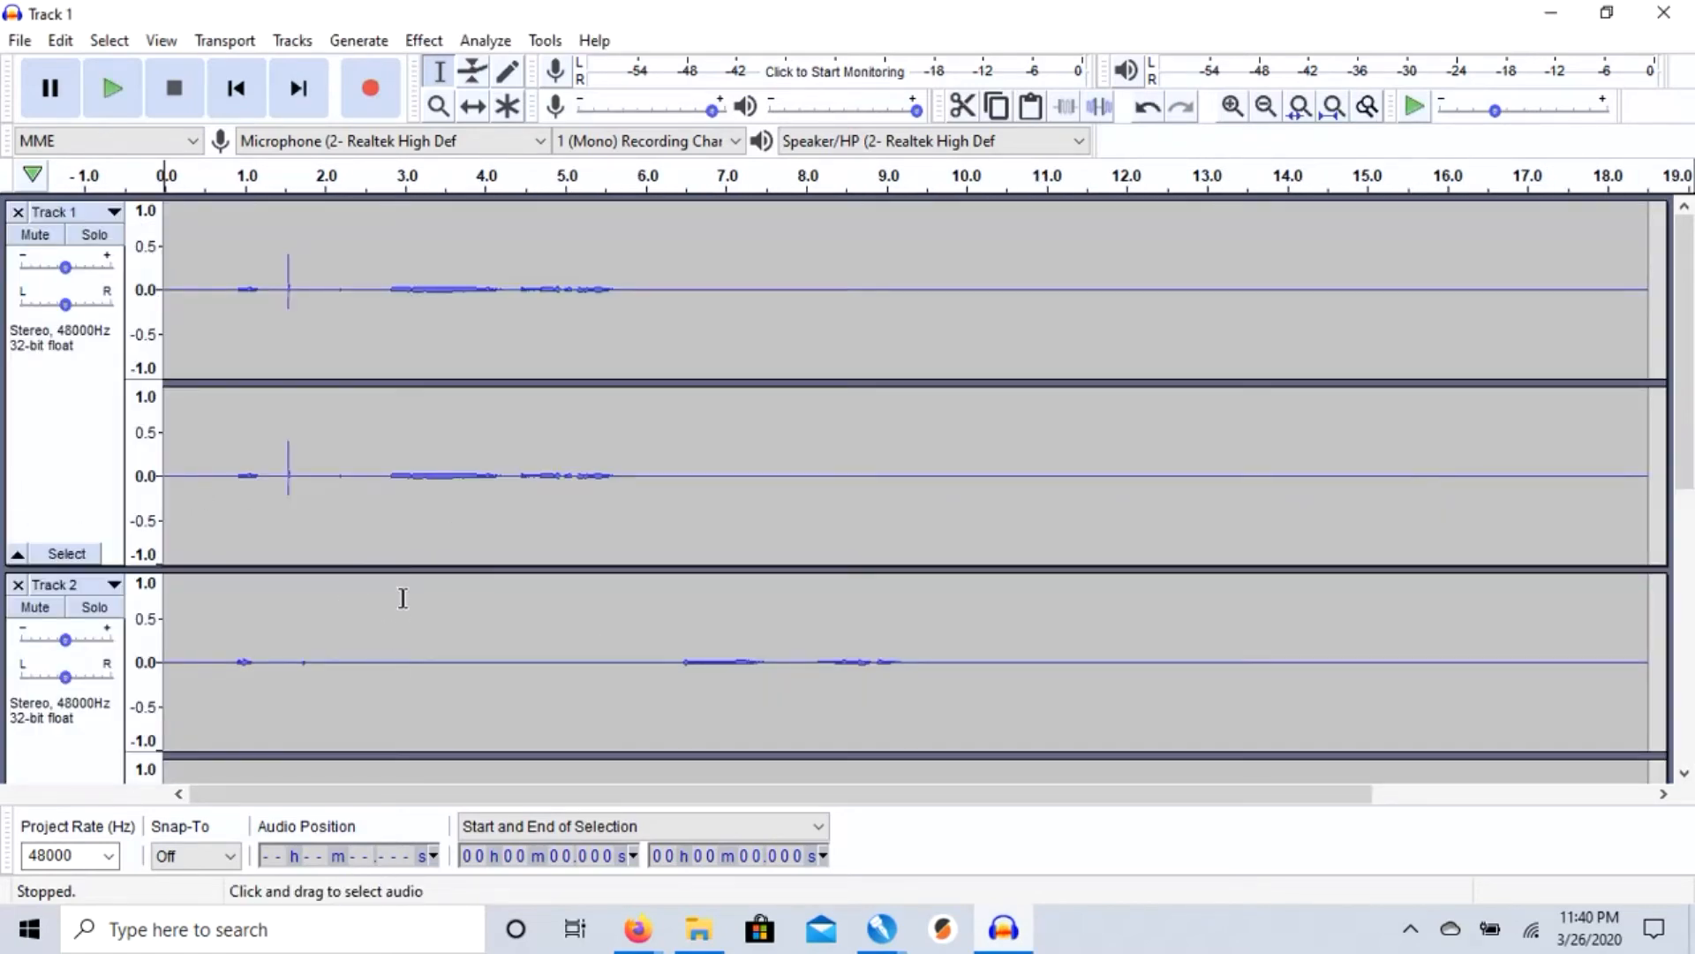
# - Reduce the heights of Tracks 1, 2 and 3 so that all three fit in the project window together
pyautogui.moveTo(406, 564); pyautogui.dragTo(397, 378)
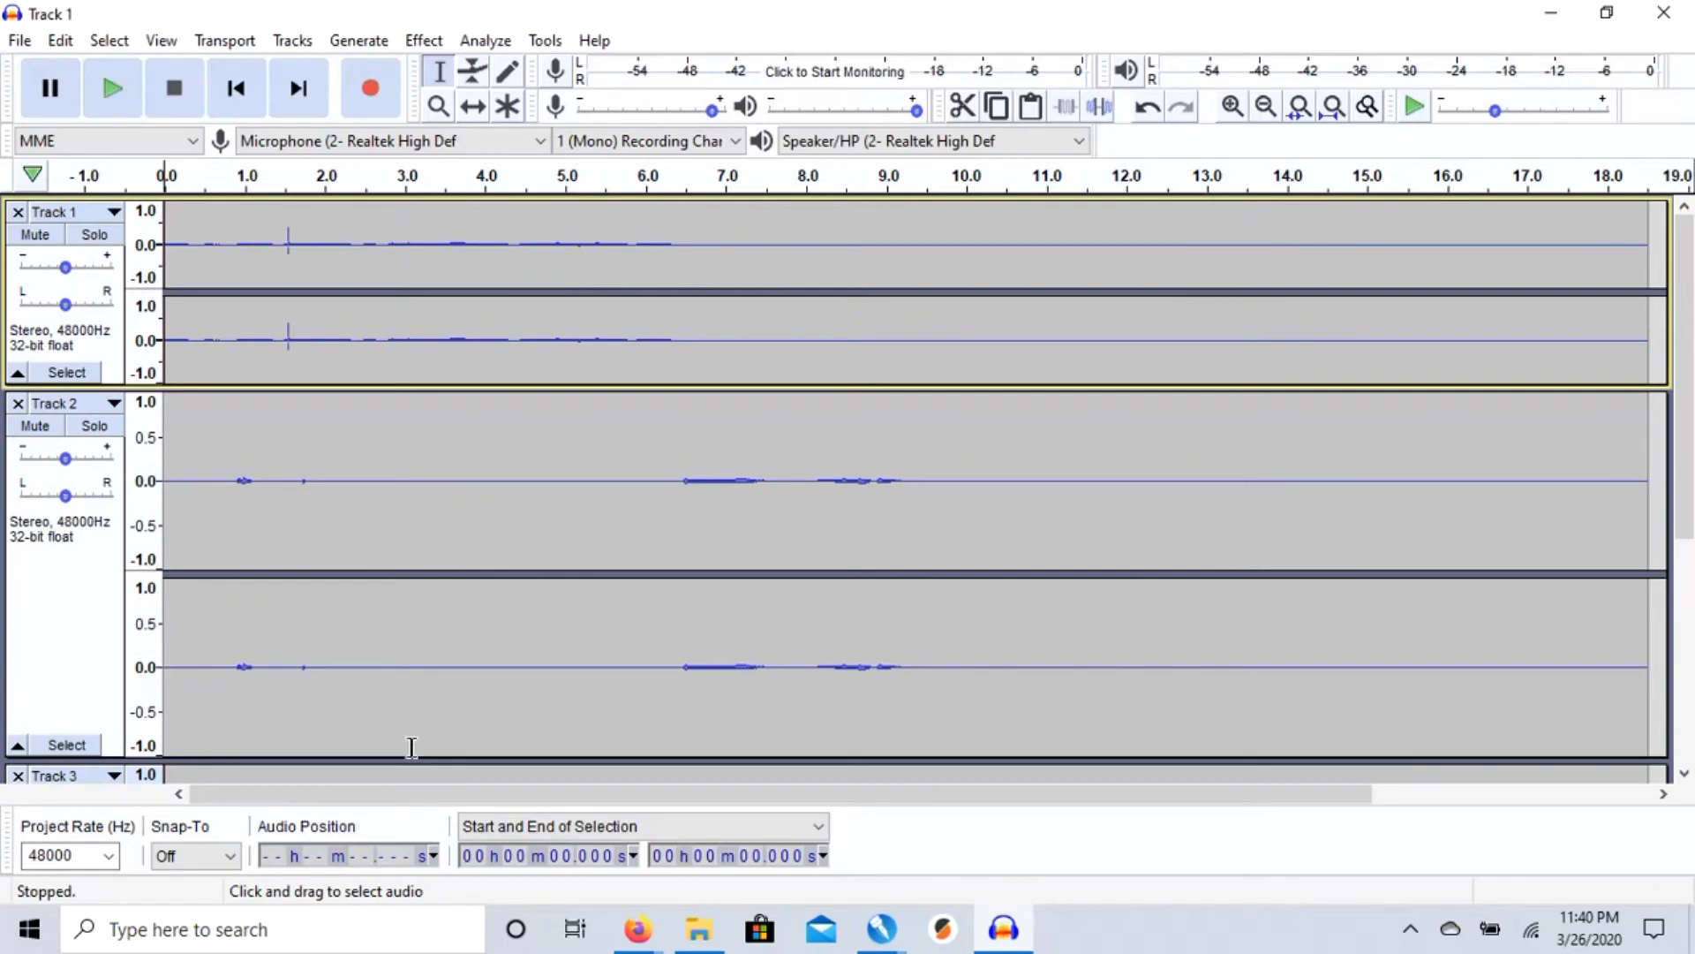
pyautogui.moveTo(410, 756); pyautogui.dragTo(391, 538)
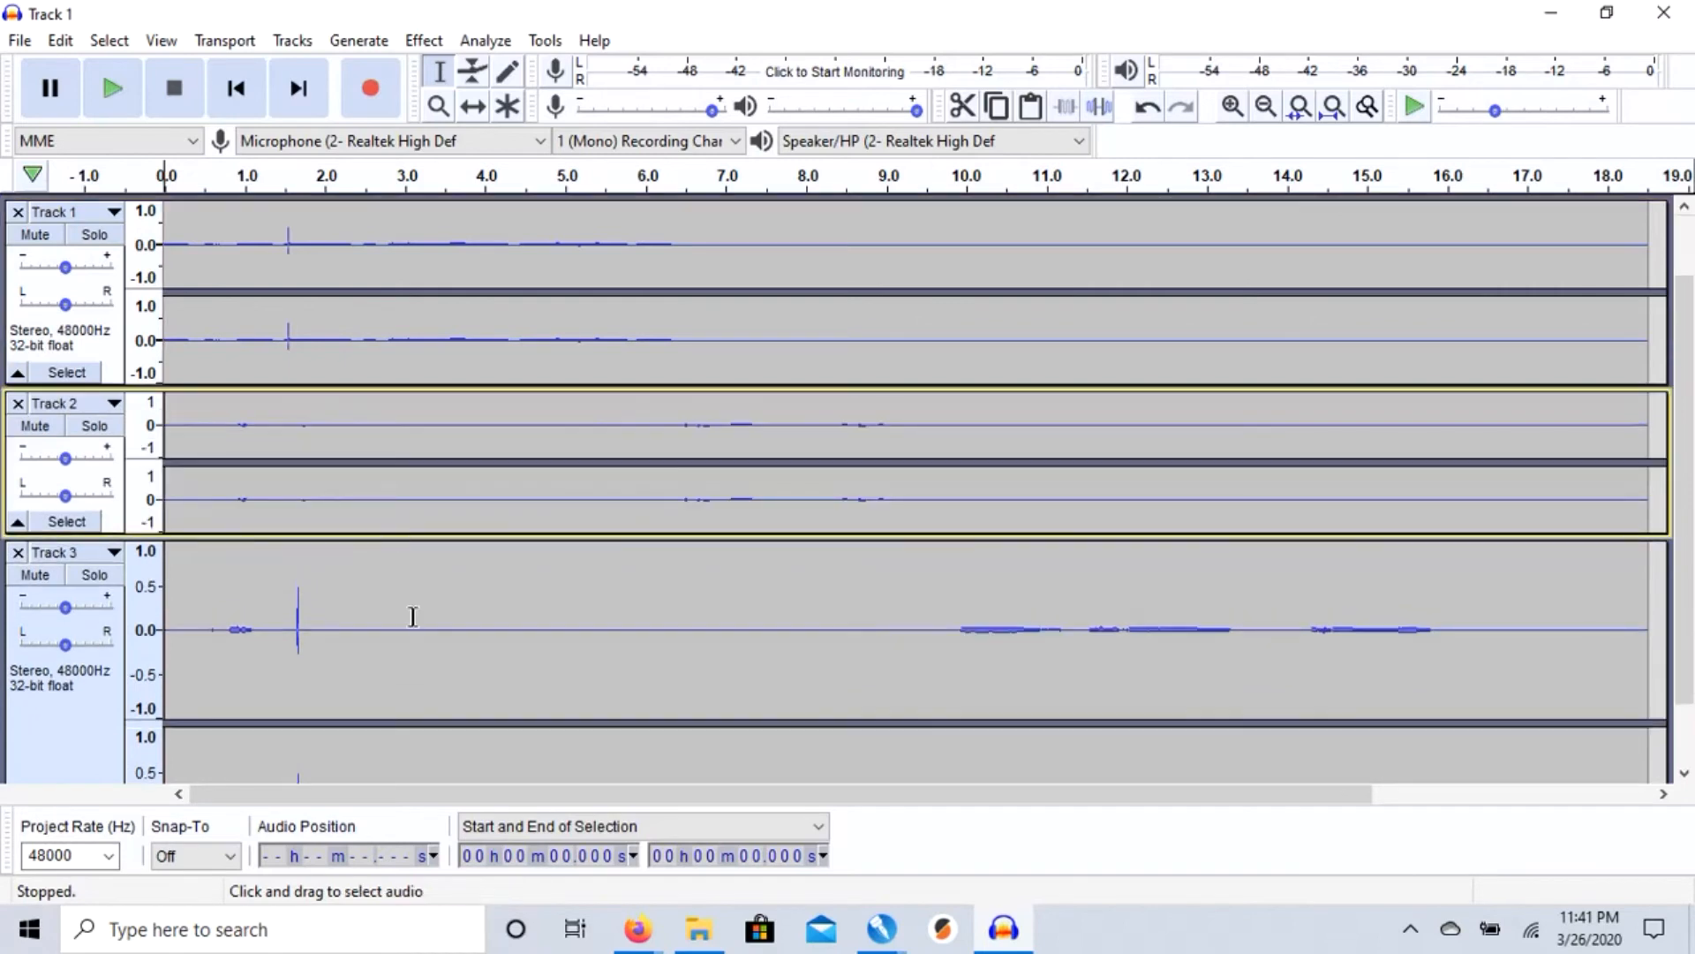
pyautogui.scroll(-3, 409, 614)
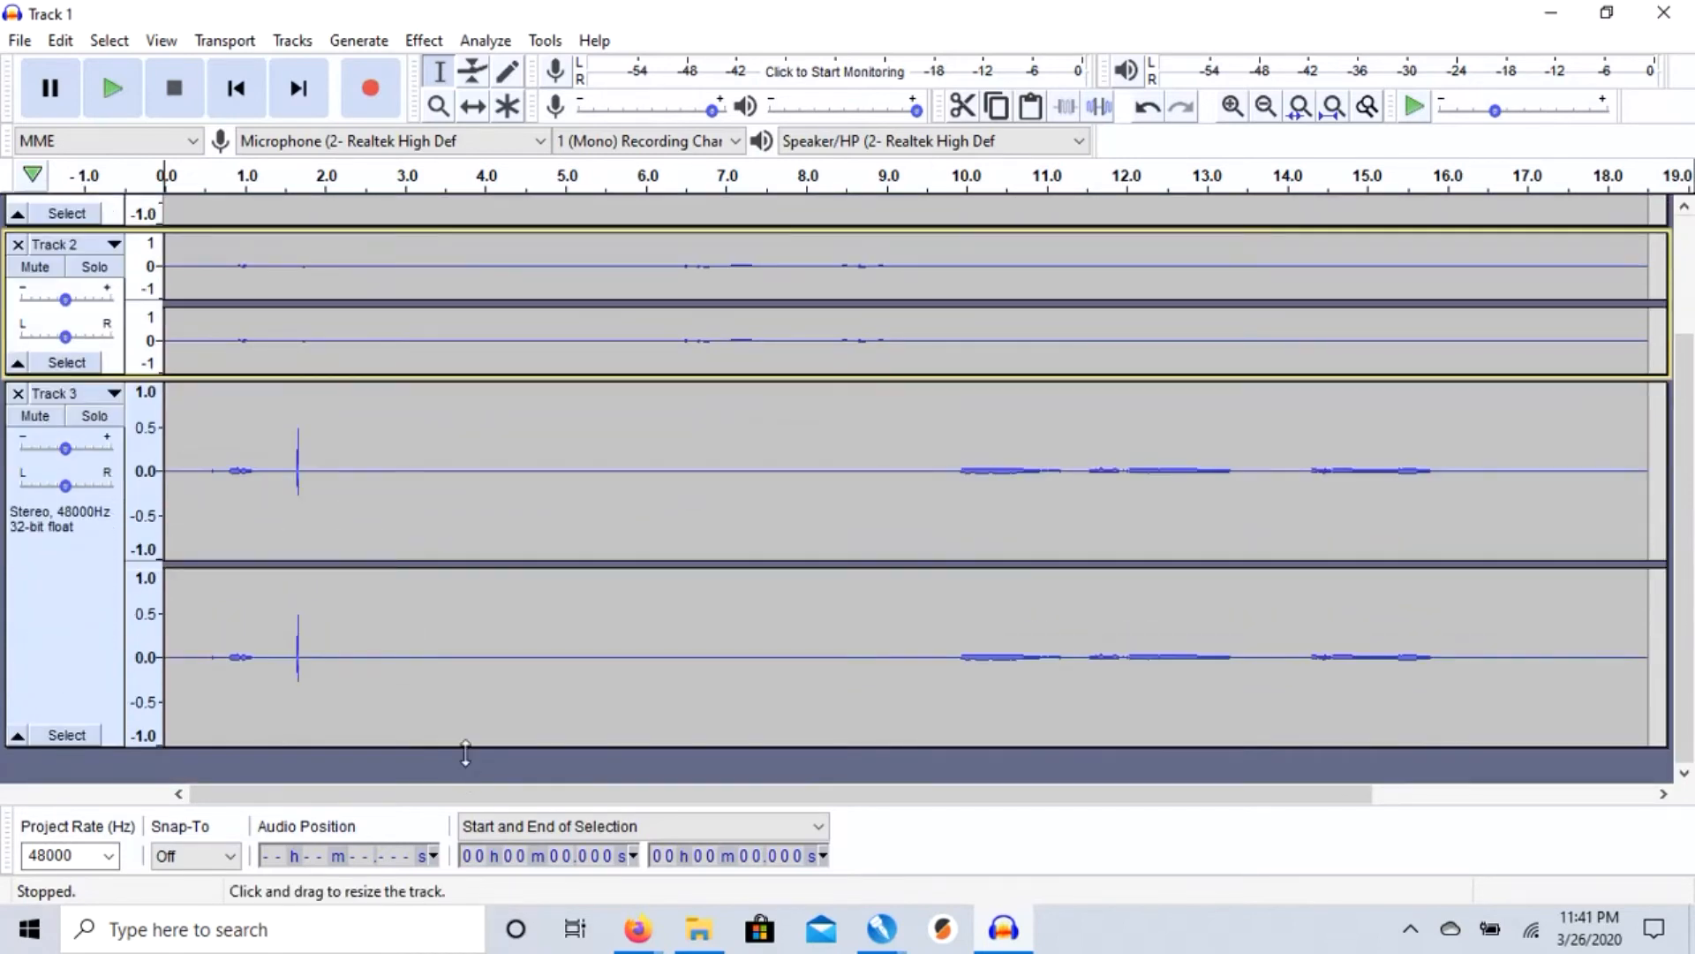
pyautogui.moveTo(447, 566)
pyautogui.mouseDown()
pyautogui.moveTo(442, 447)
pyautogui.moveTo(442, 540)
pyautogui.mouseUp()
pyautogui.scroll(3, 581, 477)
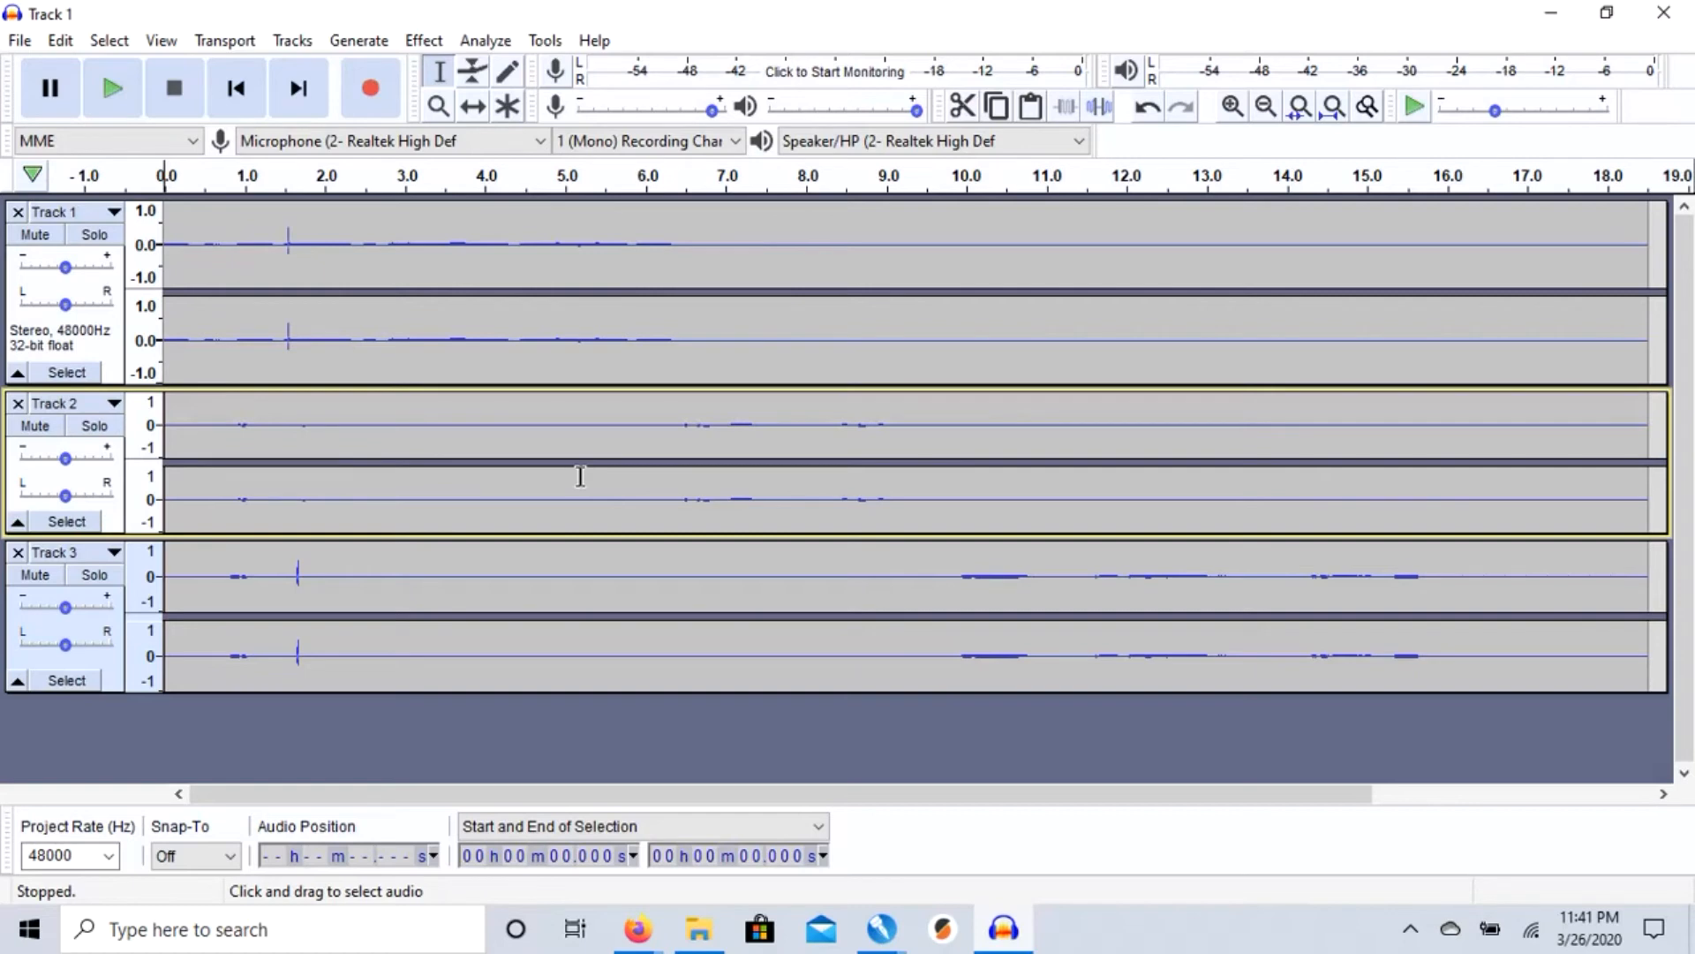
# - Raise the system volume and play the beginning of the three tracks together to check their synchronization
pyautogui.press('XF86AudioRaiseVolume')
pyautogui.press('space')
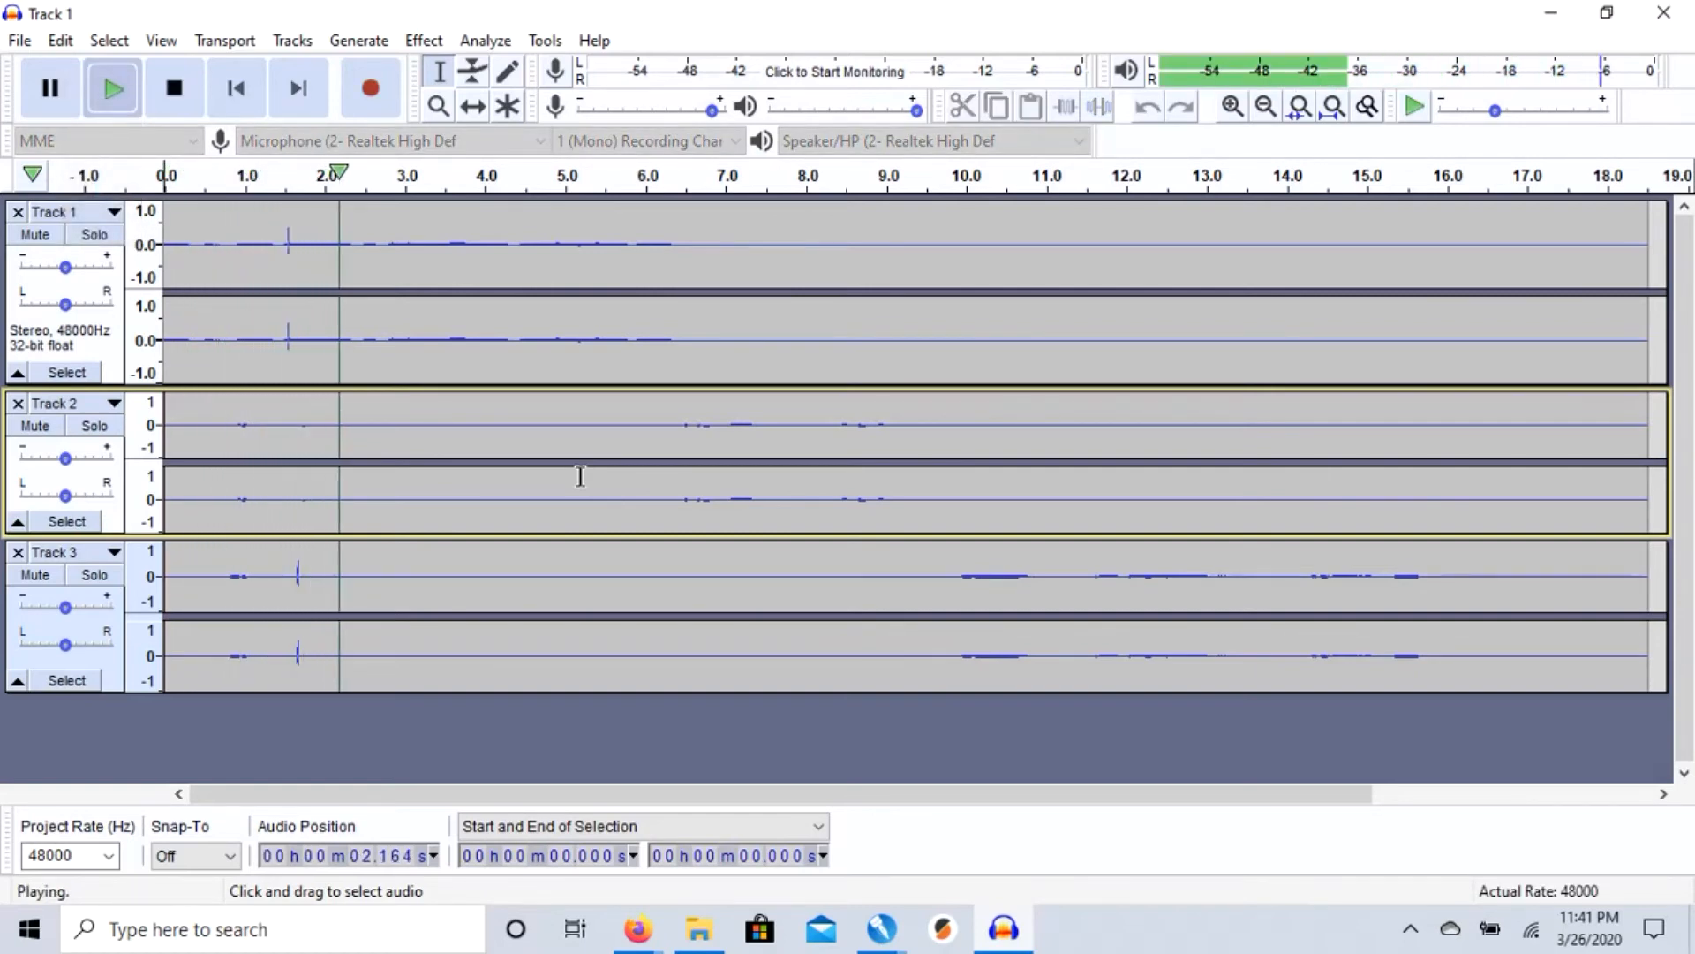
pyautogui.press('space')
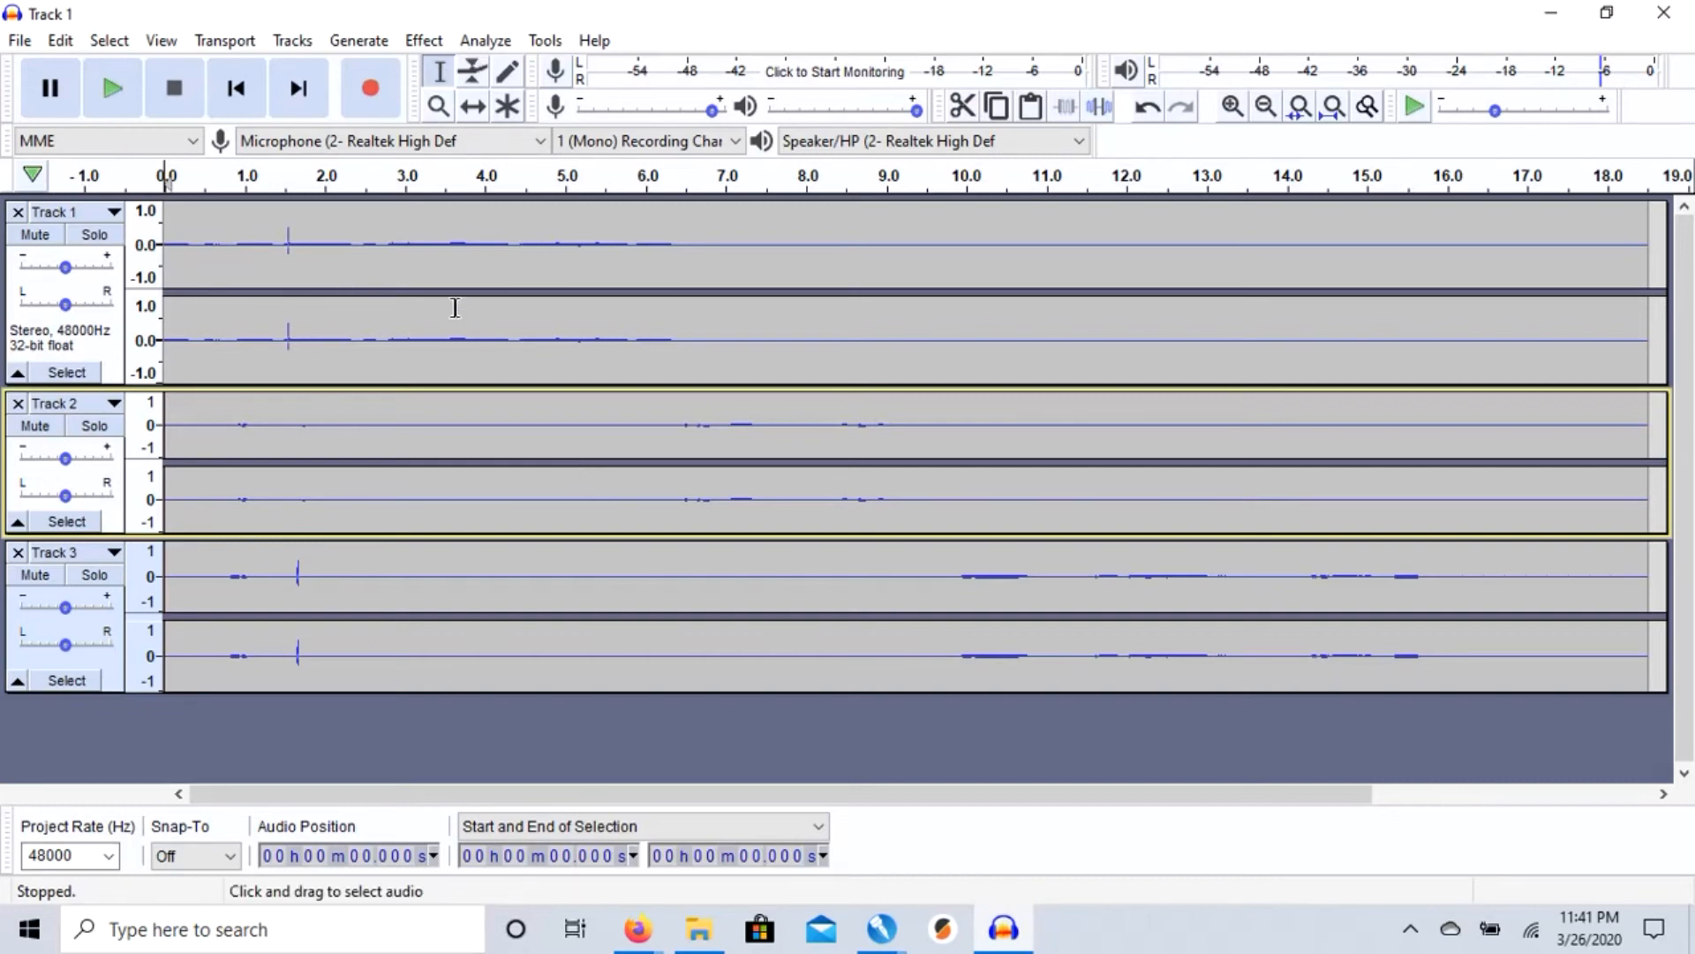
# - Use the Time Shift Tool to move Track 1 slightly later, aligning its early spike with the one in Track 3
pyautogui.click(474, 108)
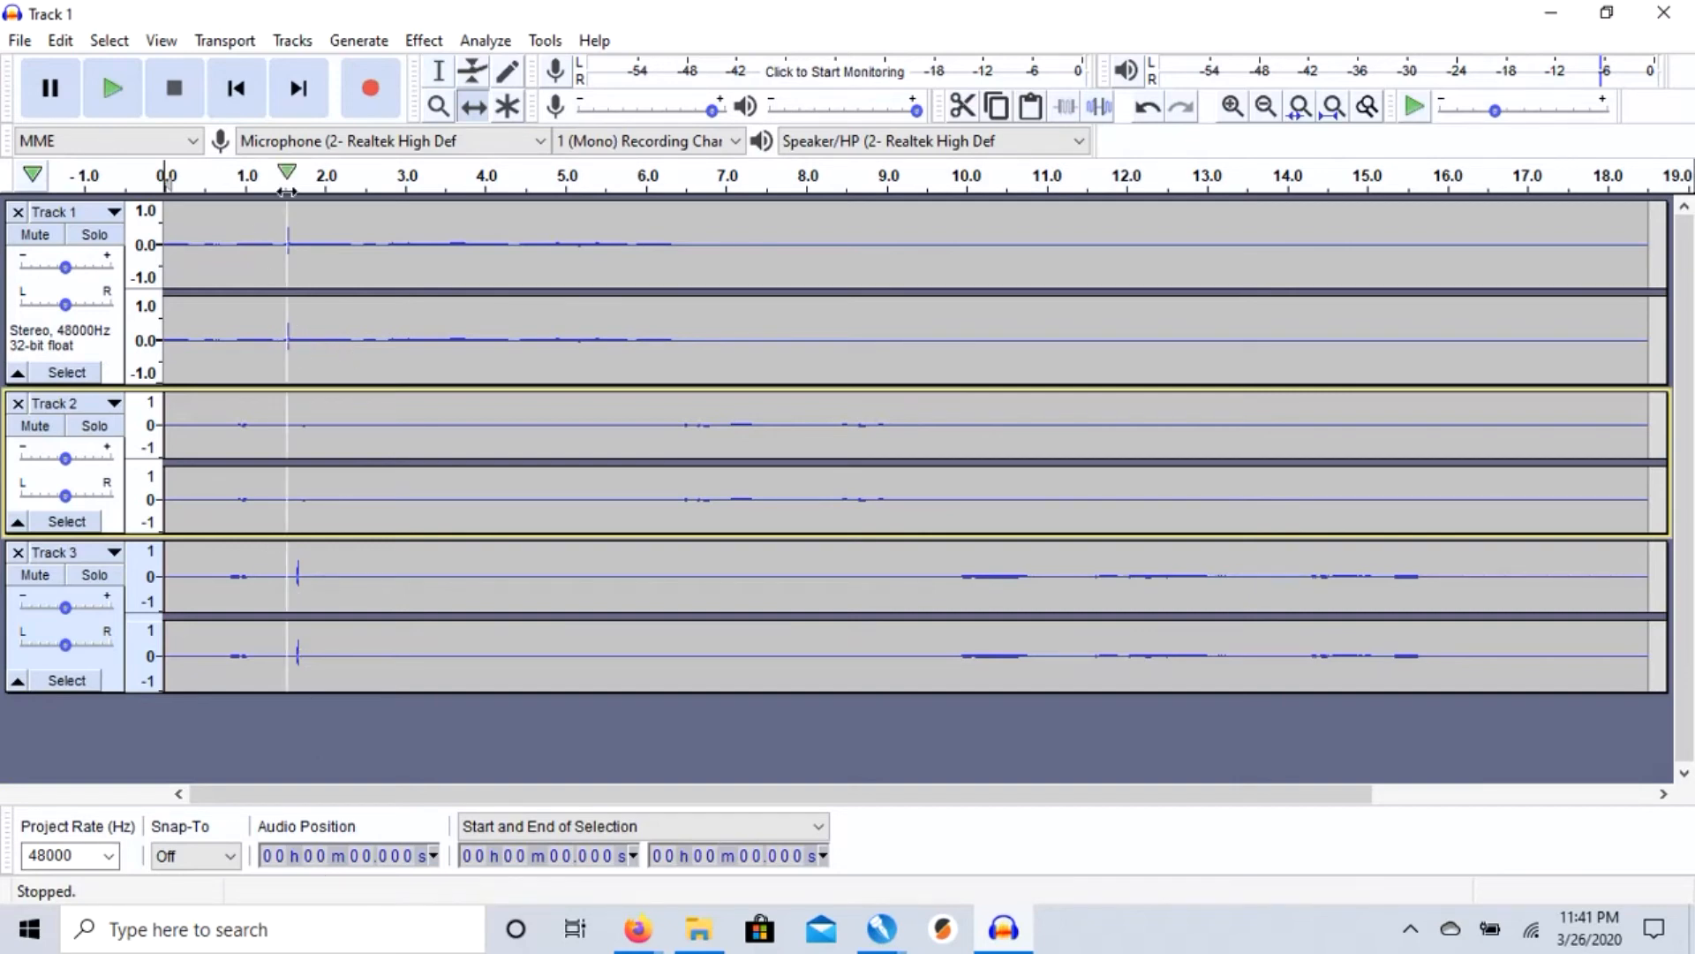
pyautogui.moveTo(335, 360); pyautogui.dragTo(348, 378)
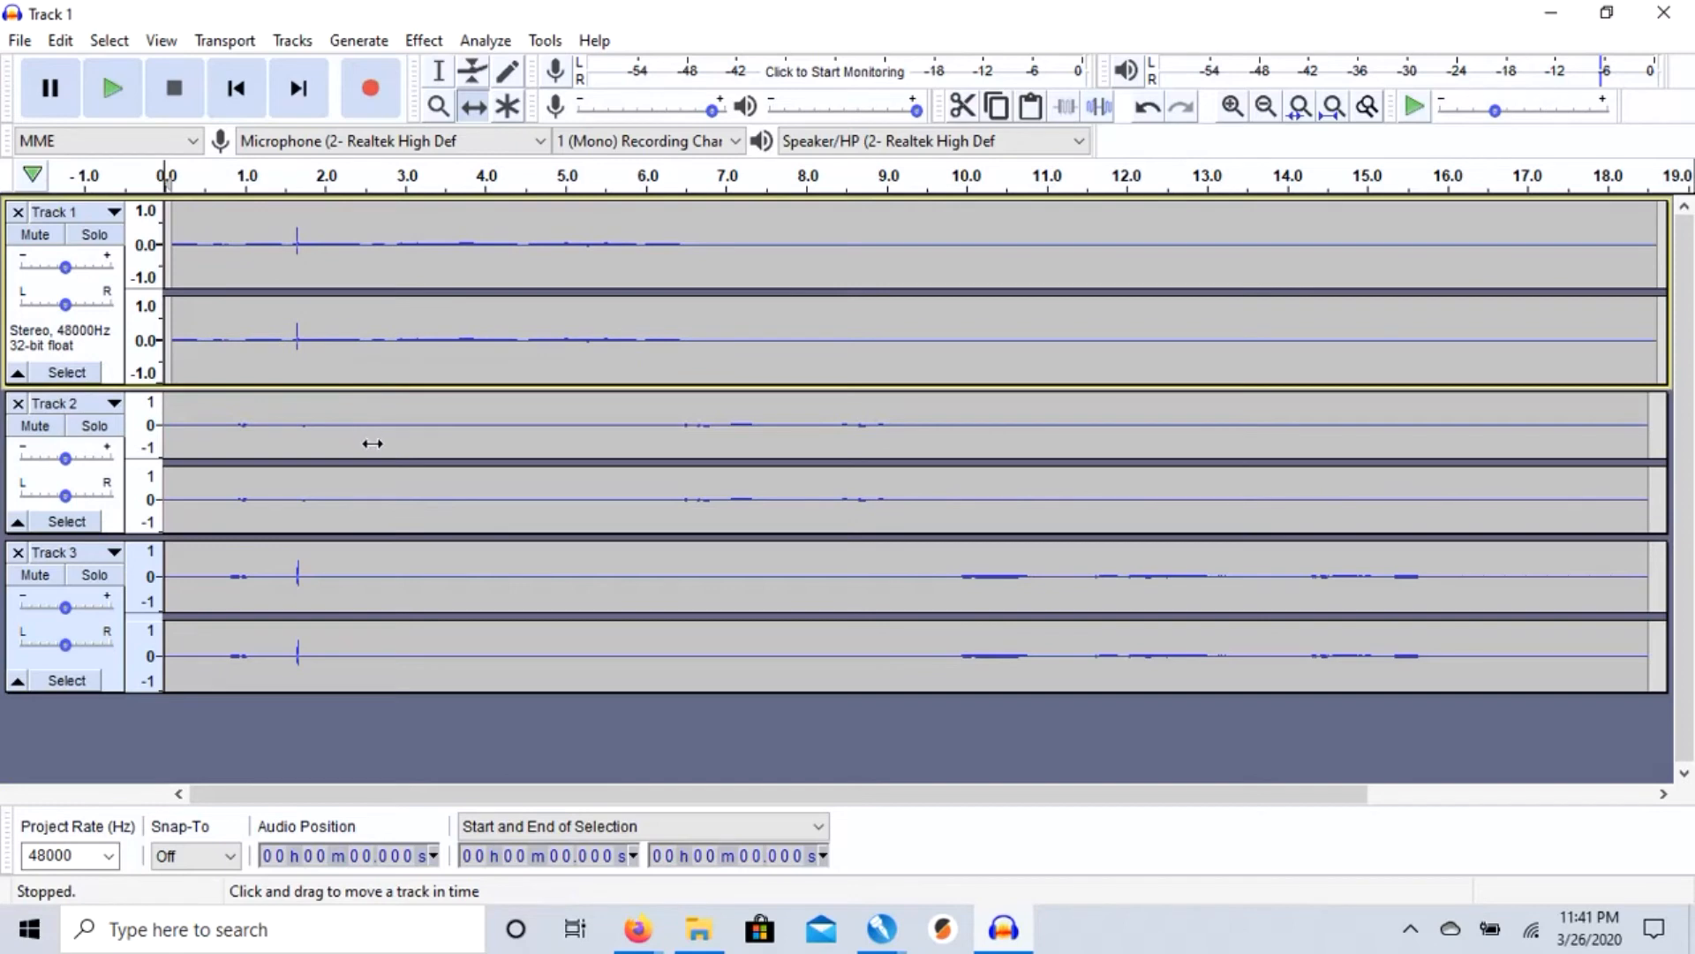
# - Shift Track 2 so it starts at about 4.6 seconds and play the opening of the mix
pyautogui.moveTo(385, 443); pyautogui.dragTo(742, 428)
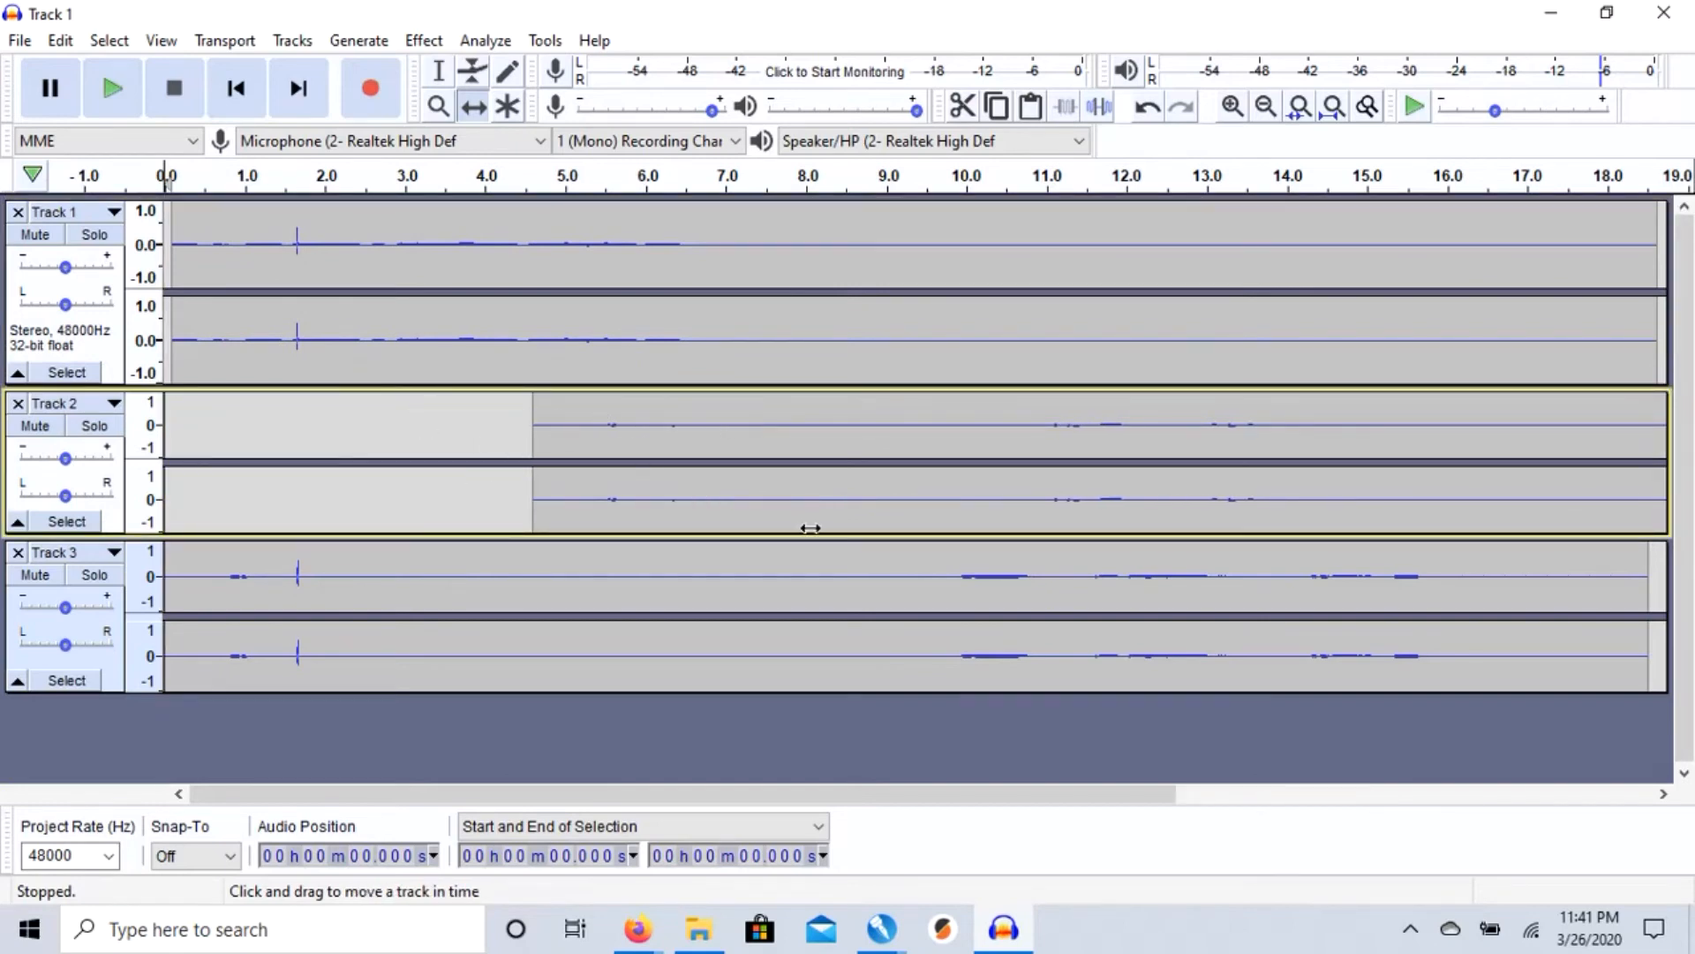
pyautogui.press('space')
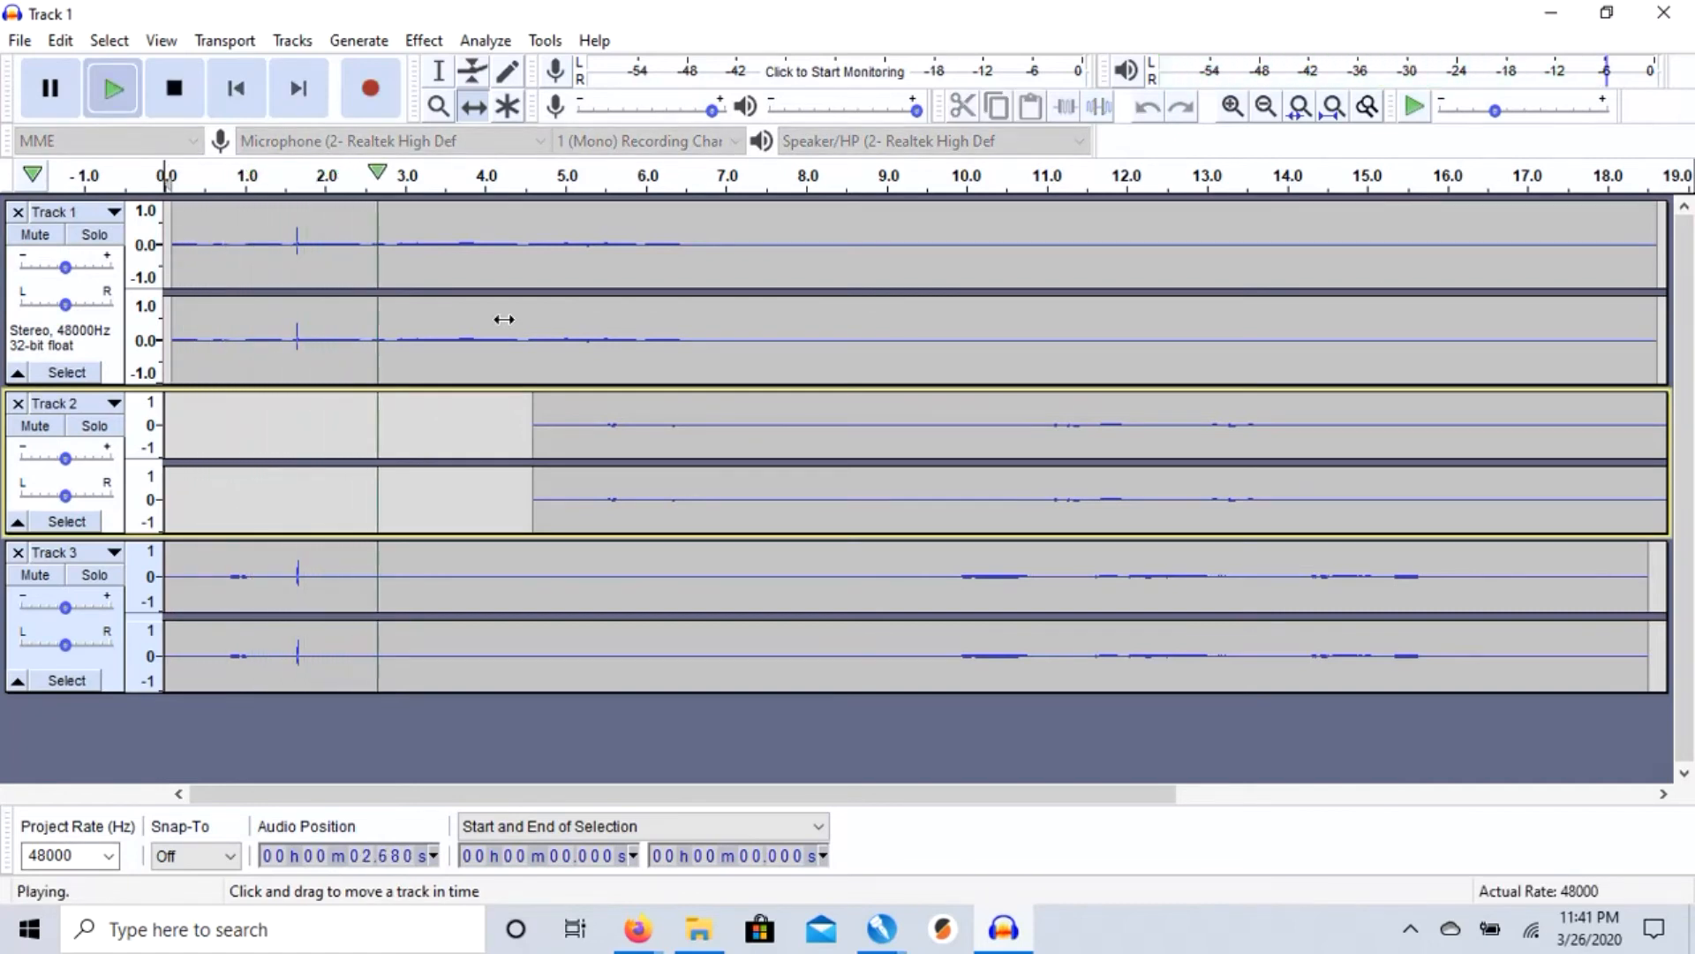
pyautogui.press('space')
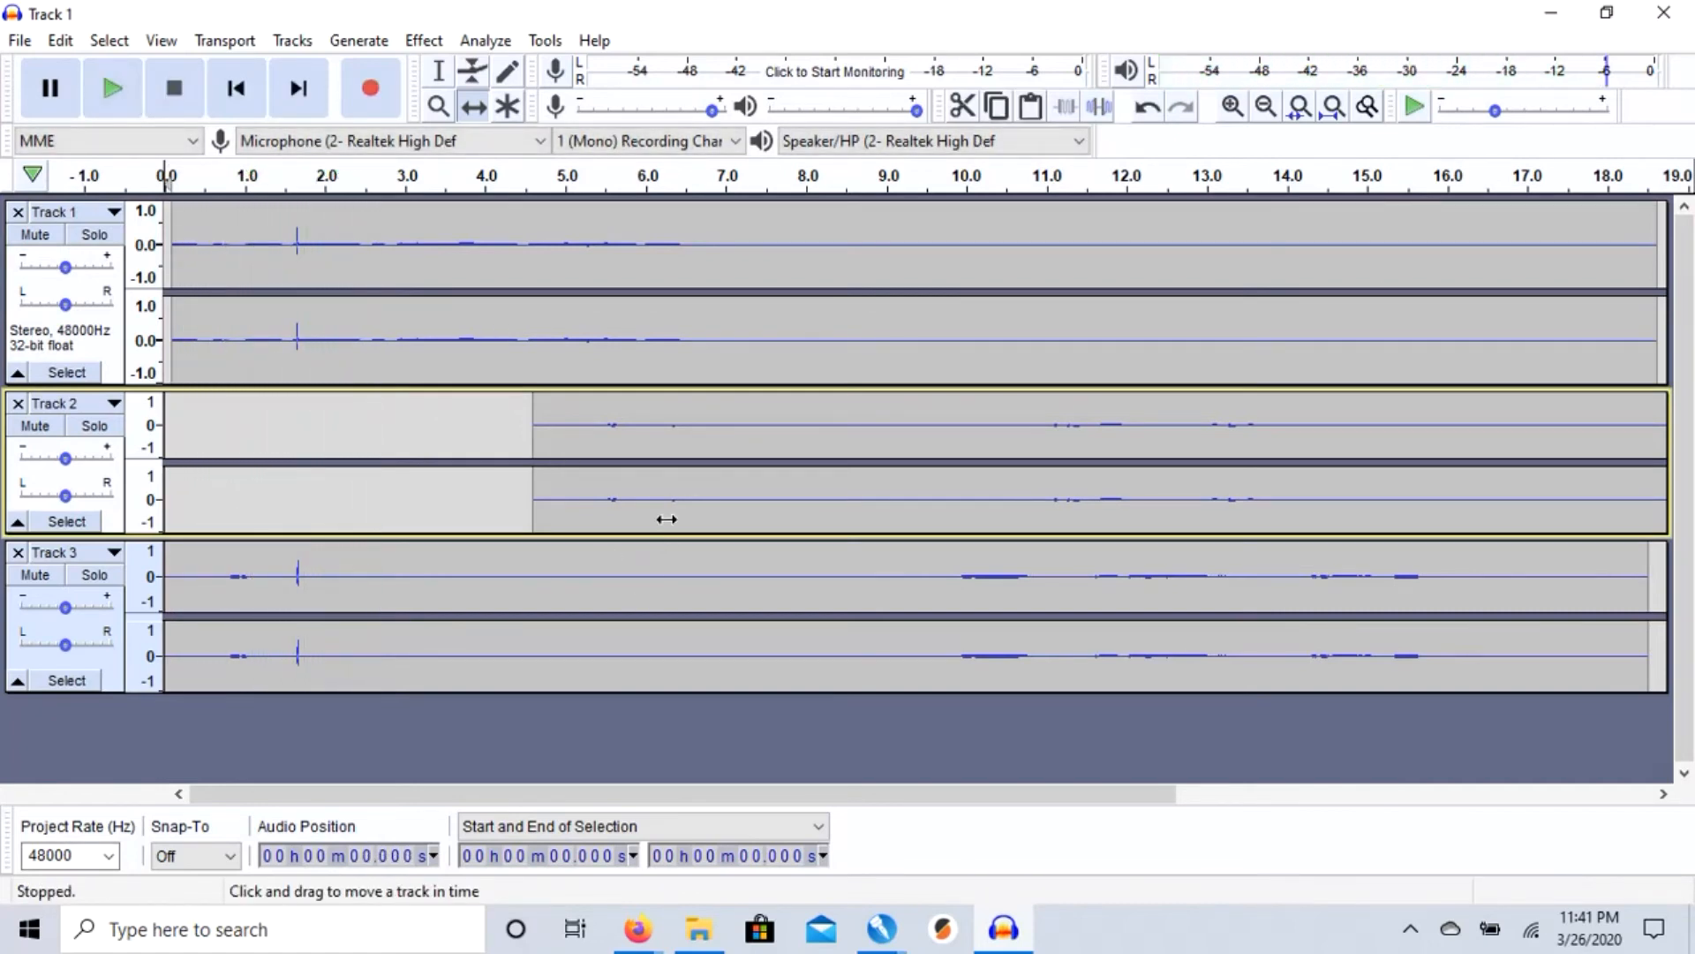
# - Move Track 2 earlier until its early spike lines up with those in Tracks 1 and 3, using playback to check
pyautogui.moveTo(667, 519); pyautogui.dragTo(376, 524)
pyautogui.press('space')
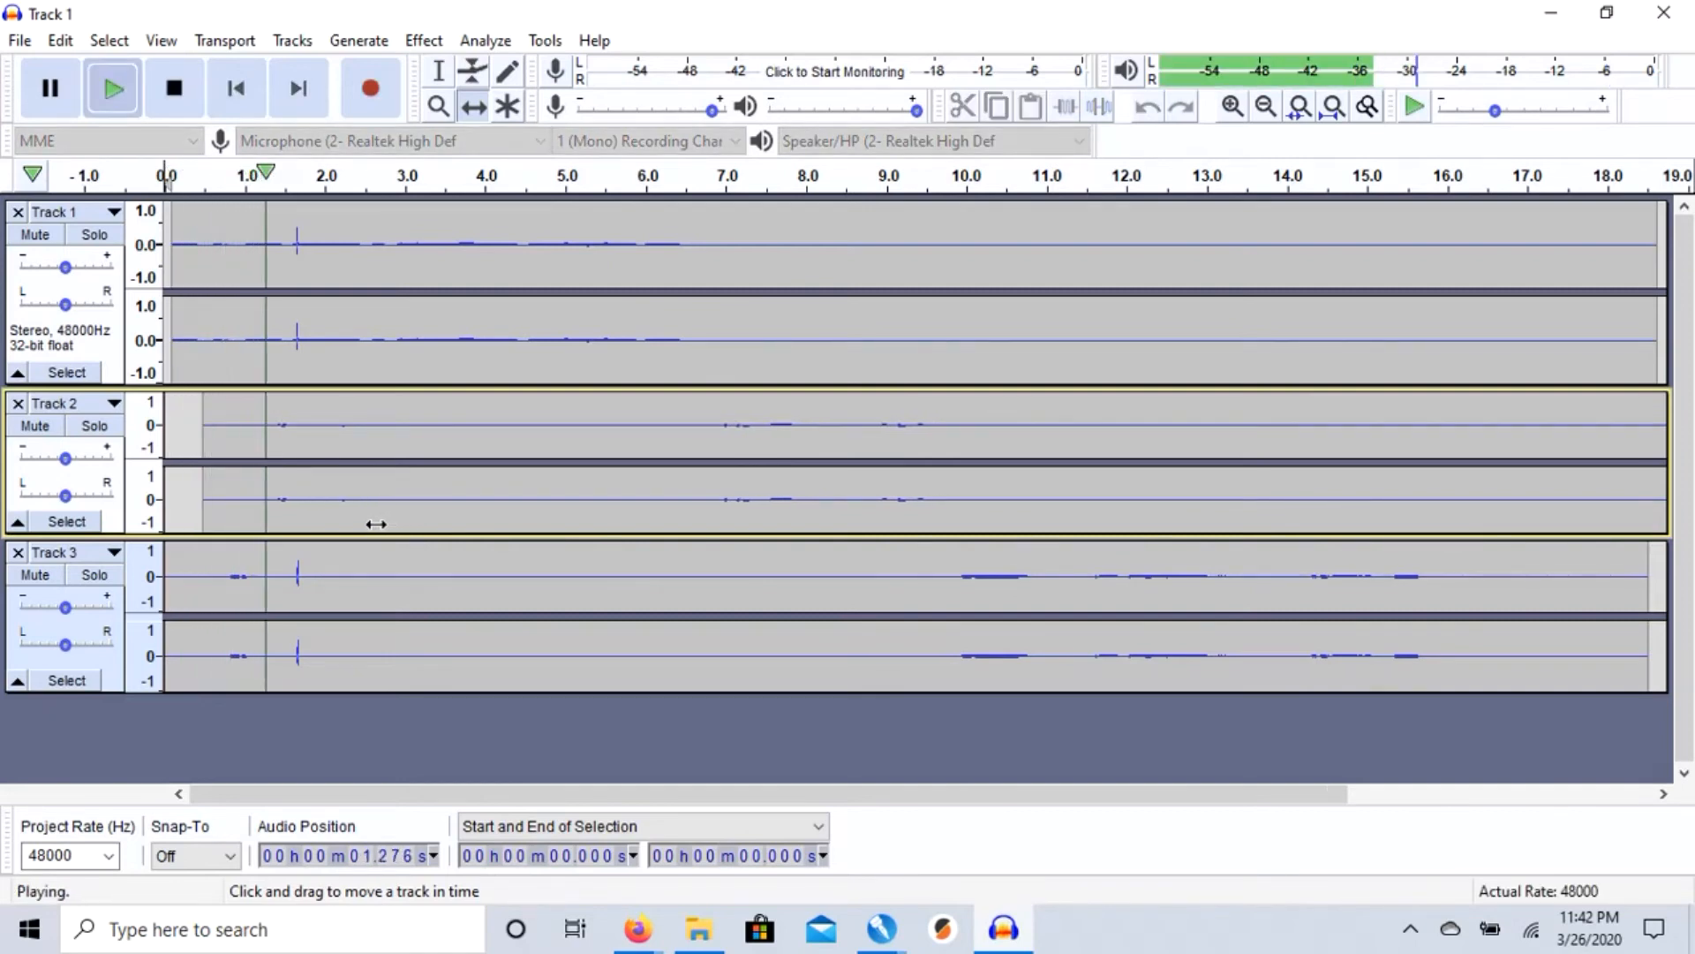
pyautogui.press('space')
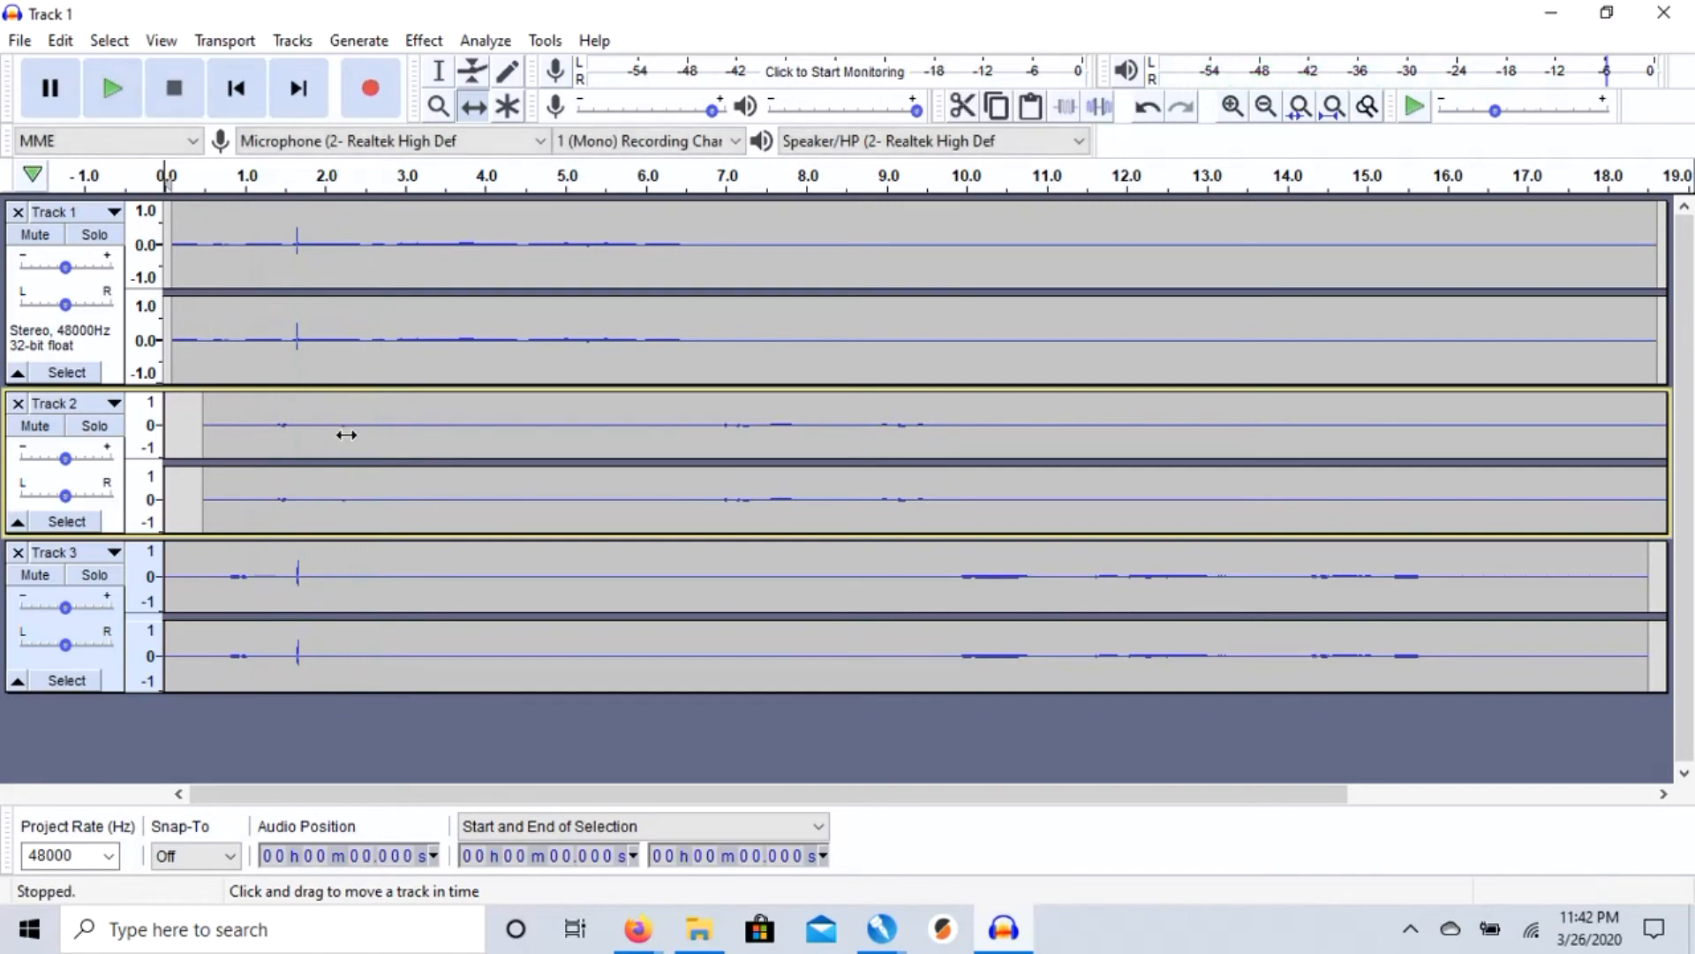
pyautogui.moveTo(370, 519)
pyautogui.mouseDown()
pyautogui.moveTo(325, 522)
pyautogui.moveTo(343, 519)
pyautogui.mouseUp()
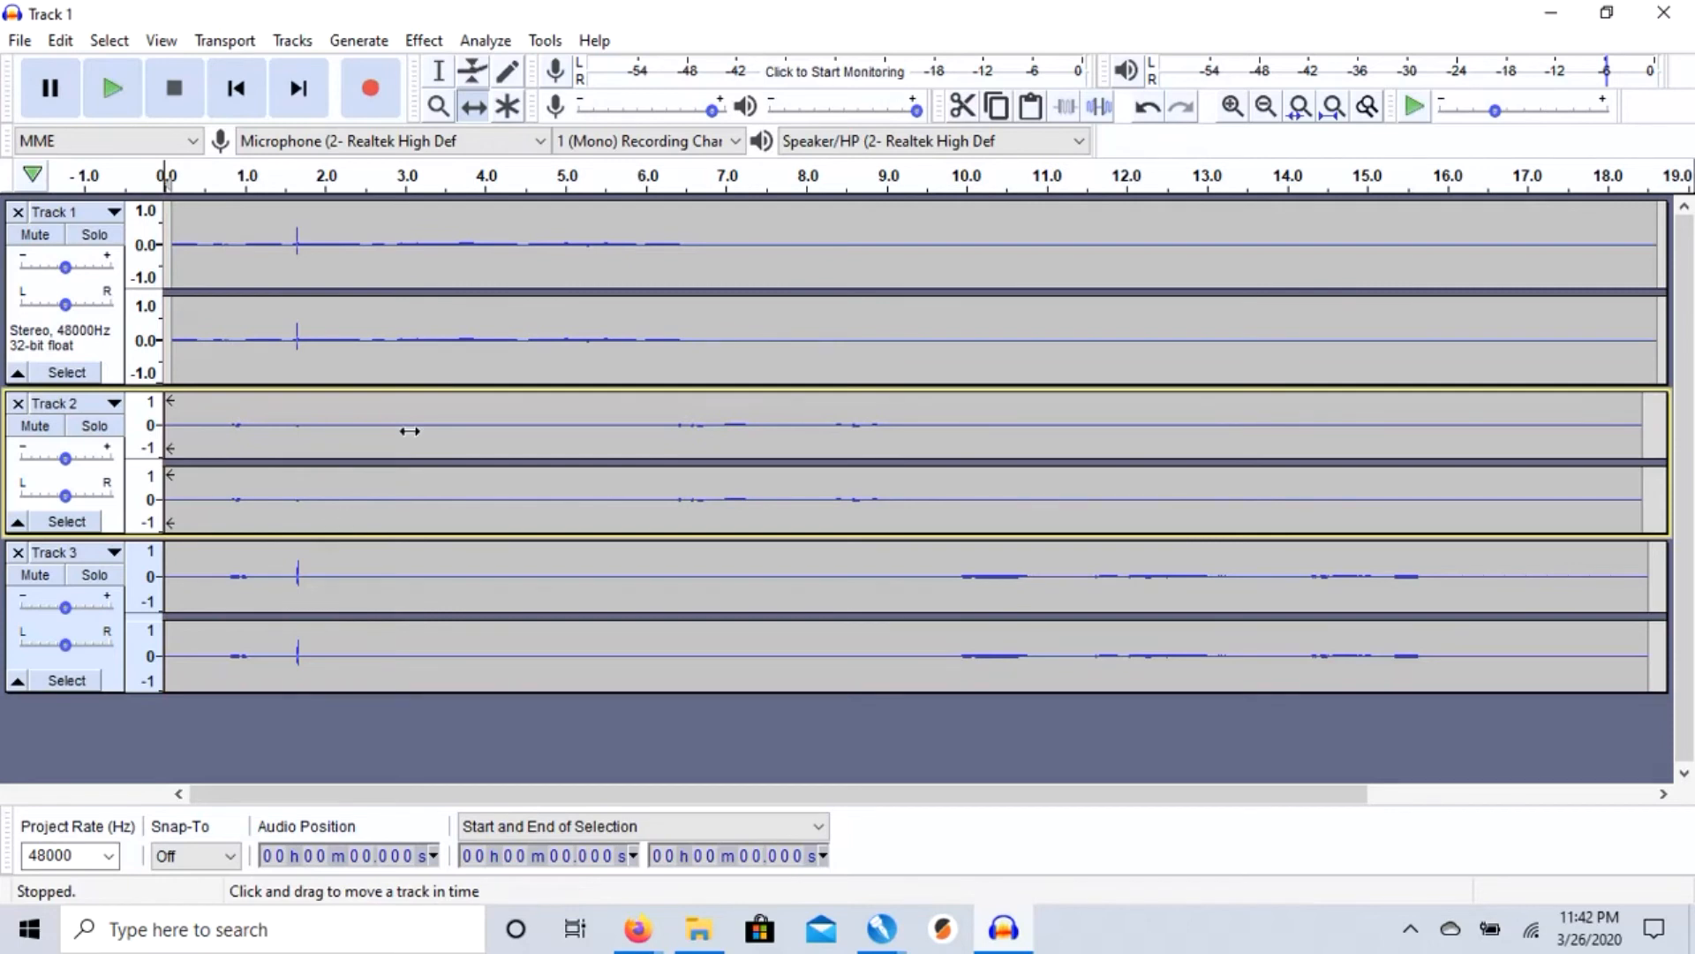
# - Play the synchronized mix of all three tracks from the start to check their alignment
pyautogui.press('space')
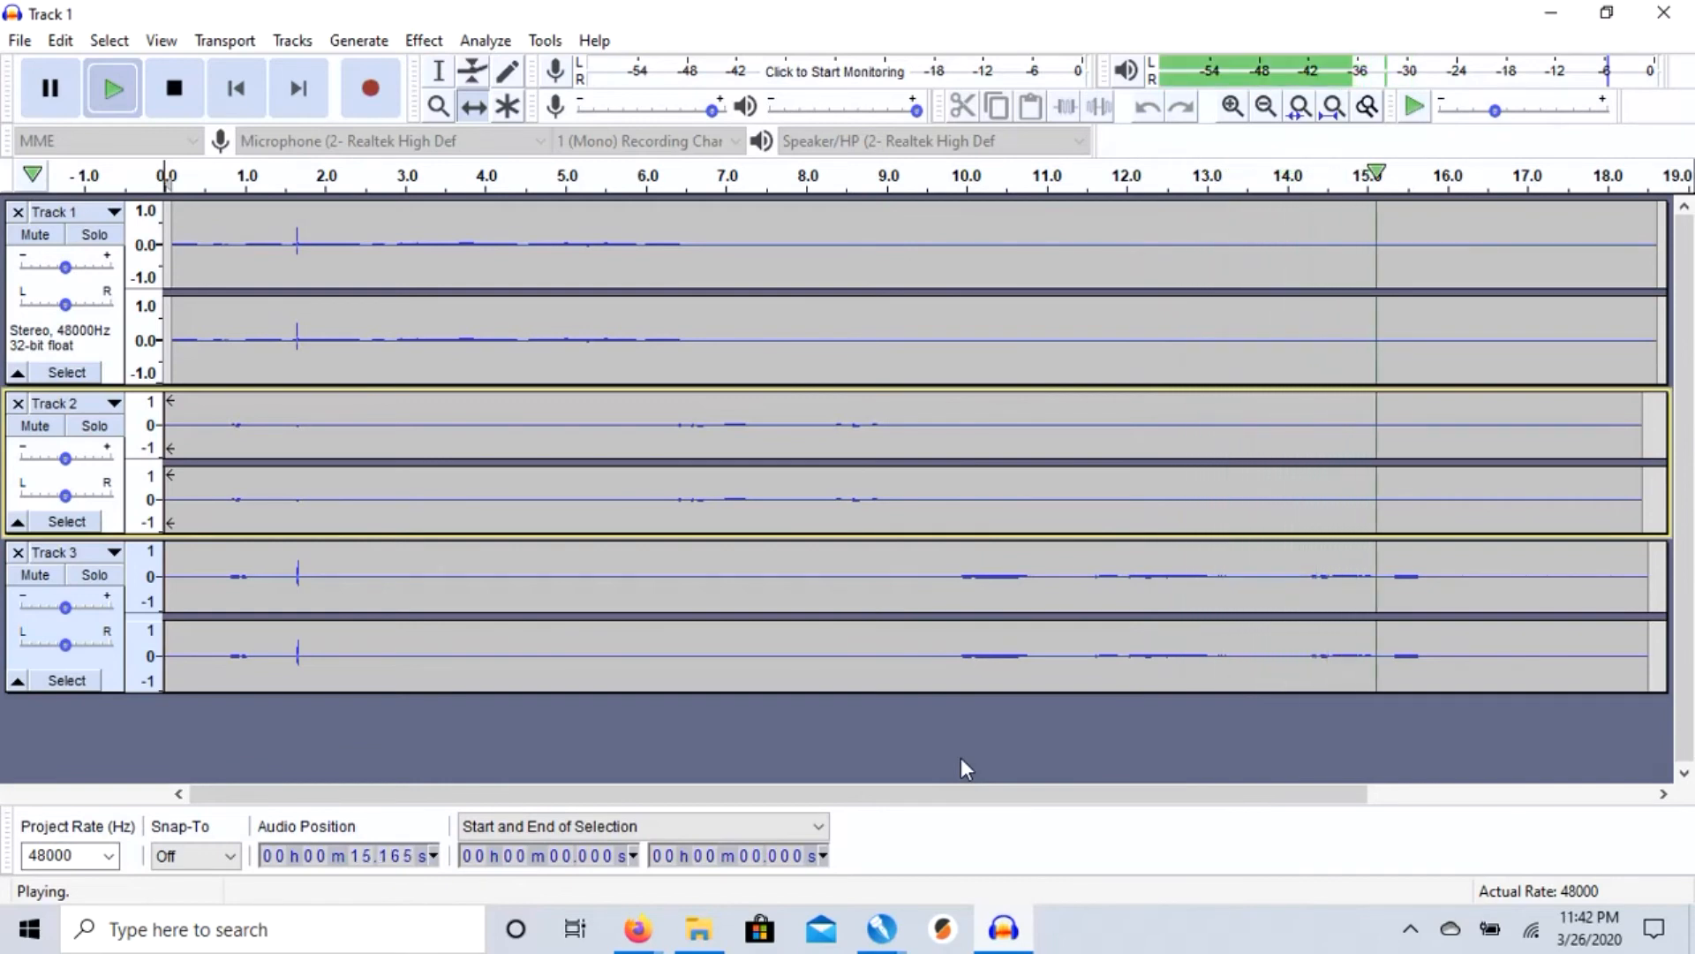
pyautogui.press('space')
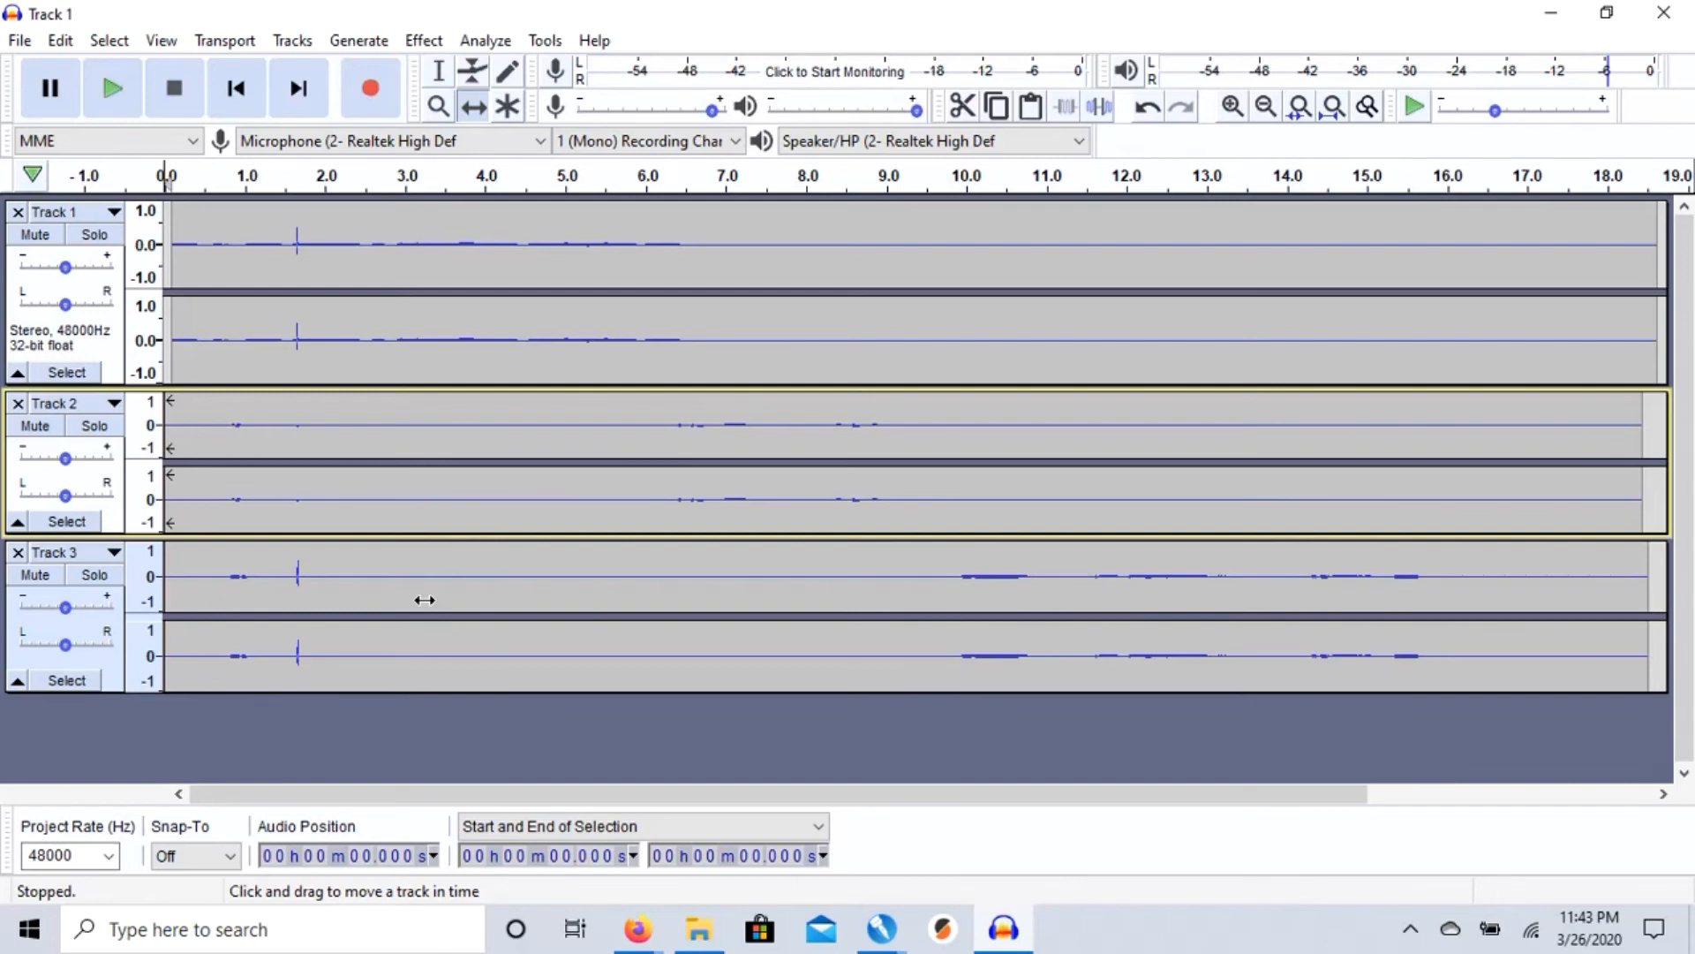
# - Export the mix as a 16-bit WAV to the Desktop, overwriting Testing123, with the stereo mixdown accepted and the metadata tags left blank
pyautogui.click(26, 44)
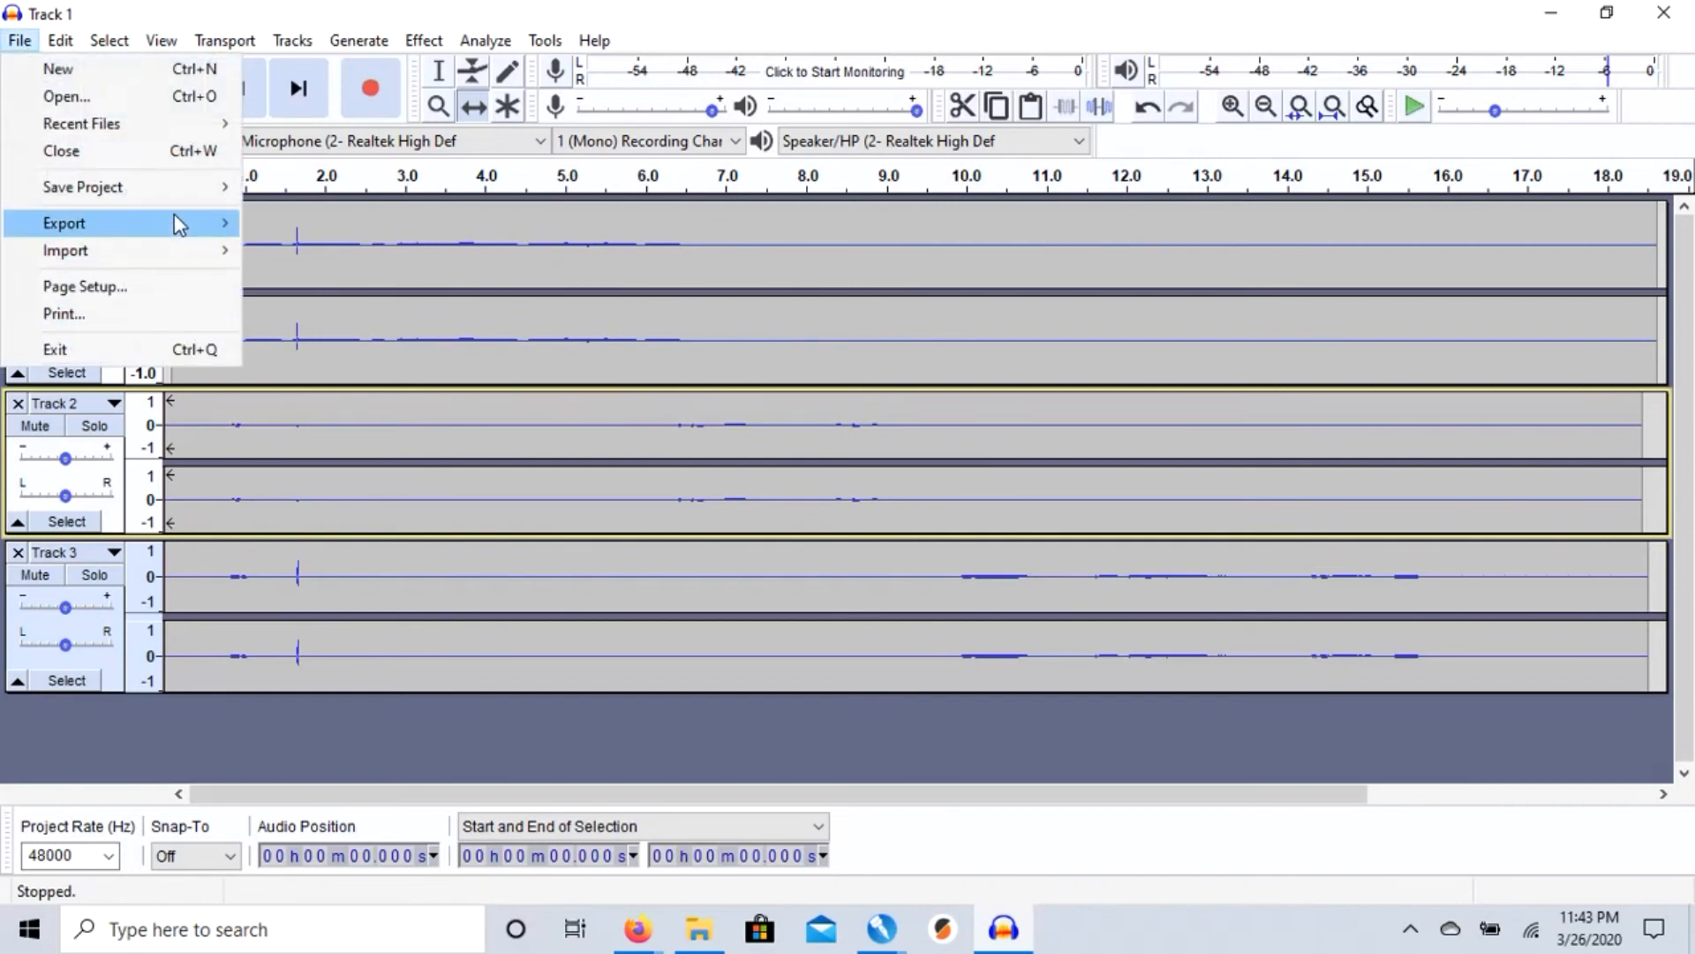
pyautogui.moveTo(177, 223)
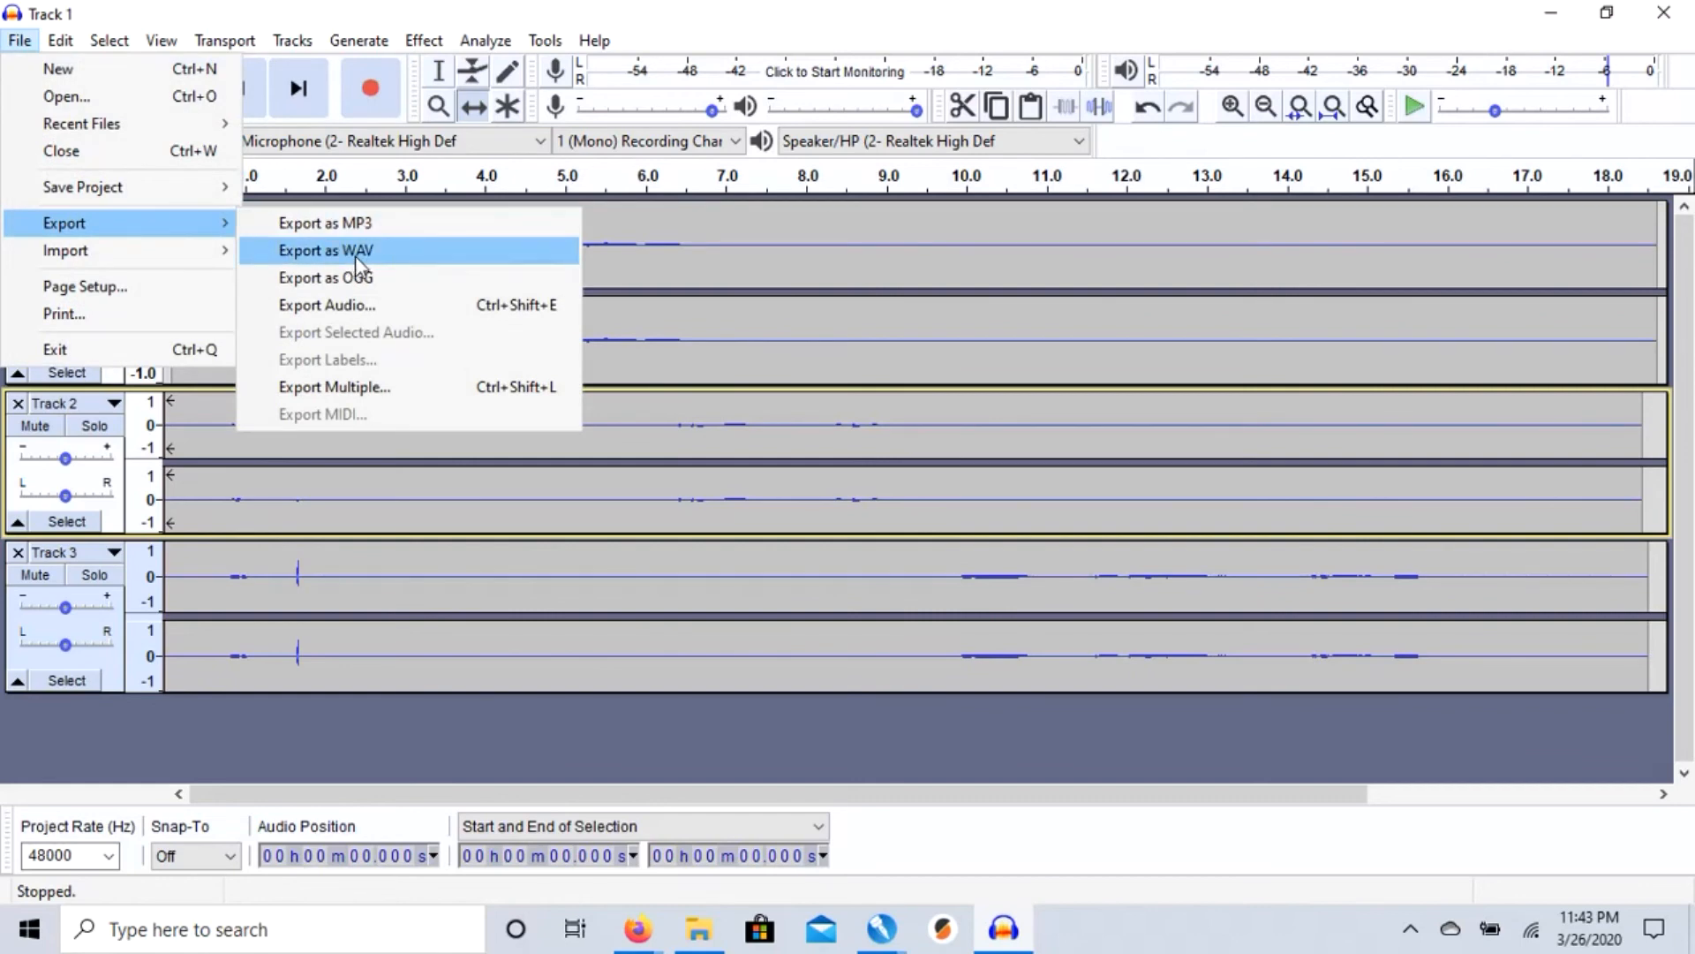
pyautogui.click(399, 249)
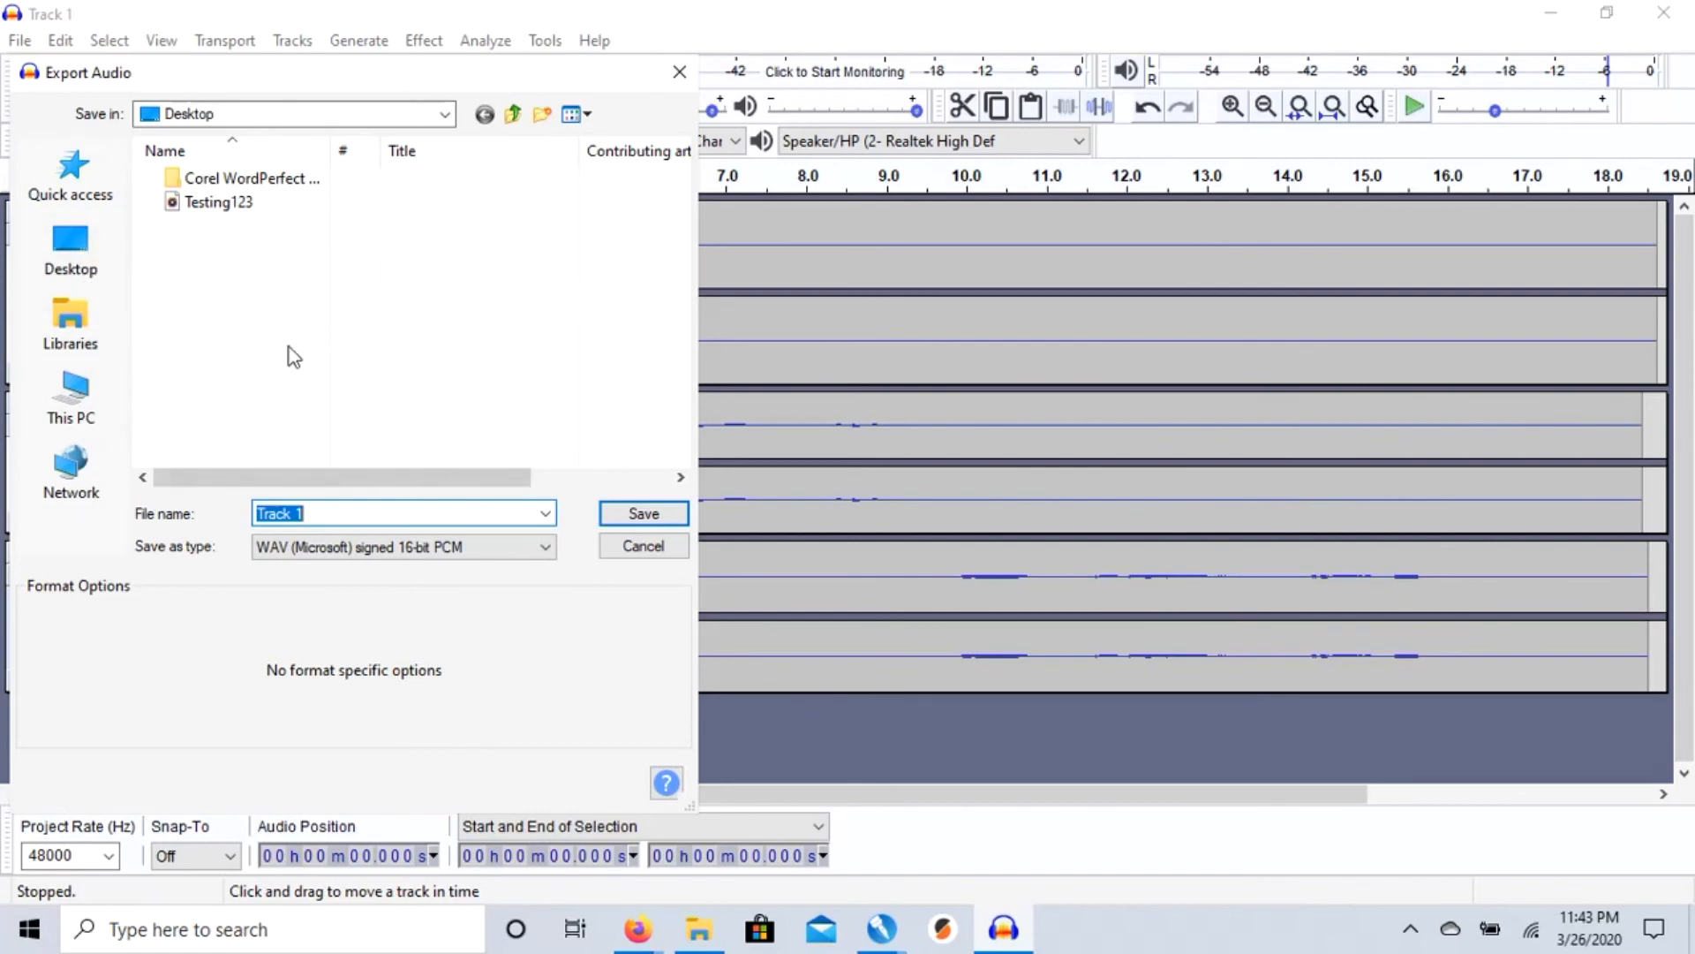
pyautogui.click(229, 205)
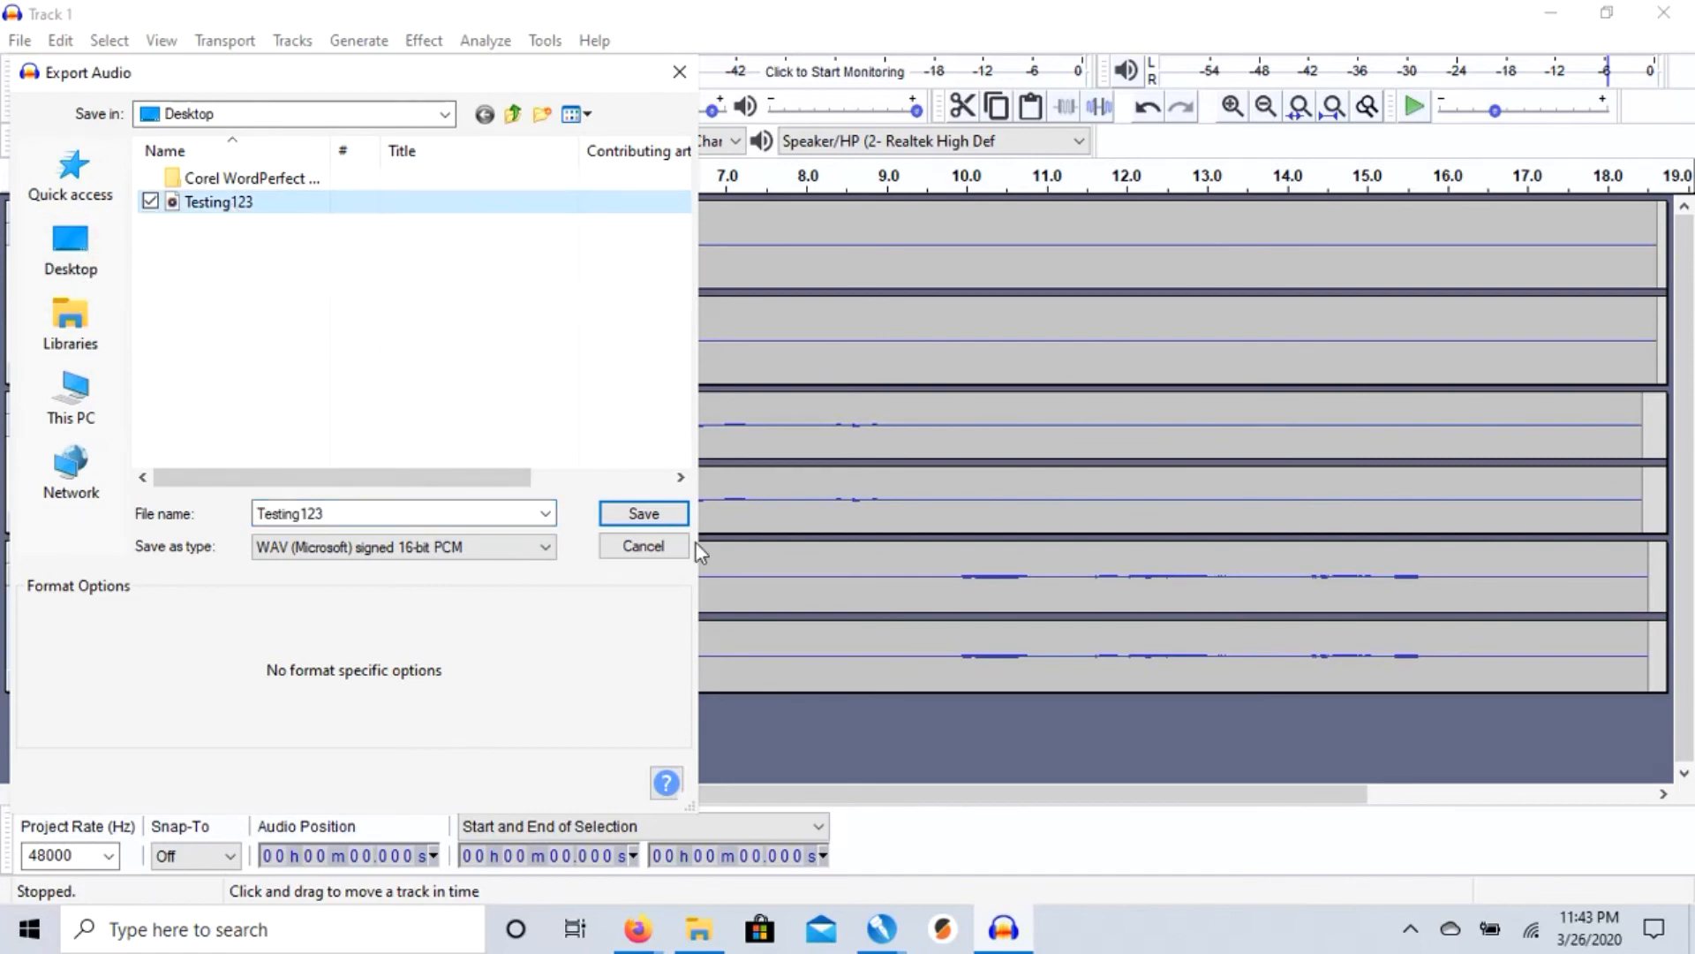
pyautogui.click(644, 514)
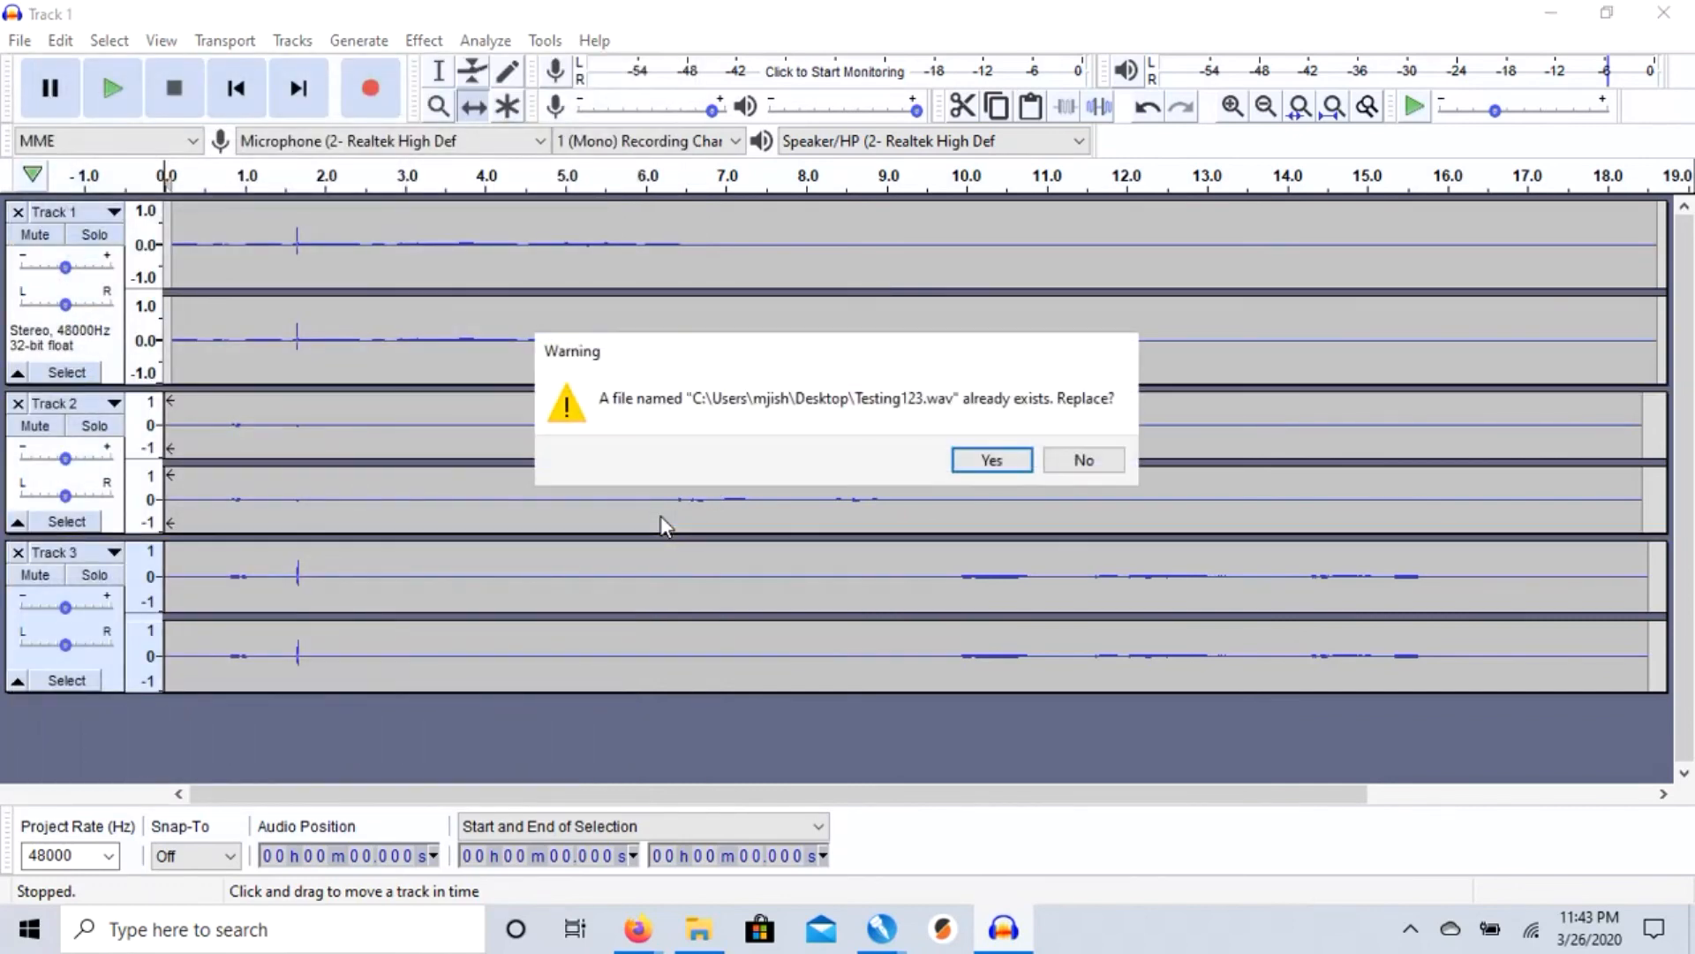
pyautogui.click(1009, 464)
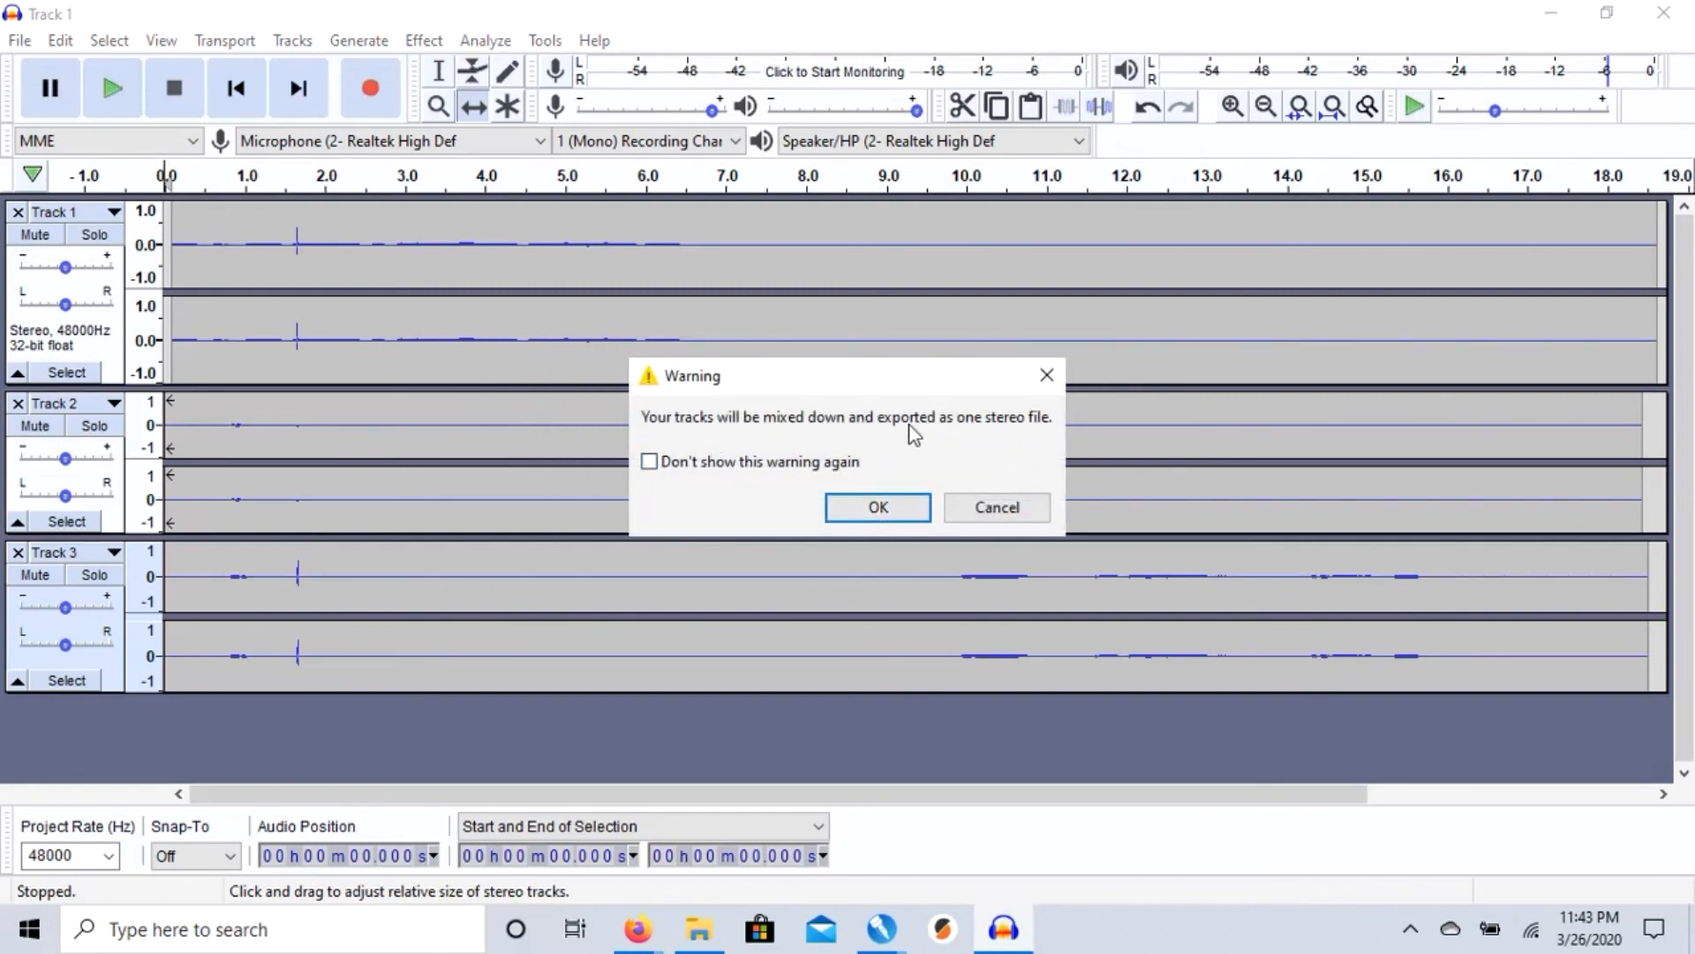
pyautogui.click(869, 520)
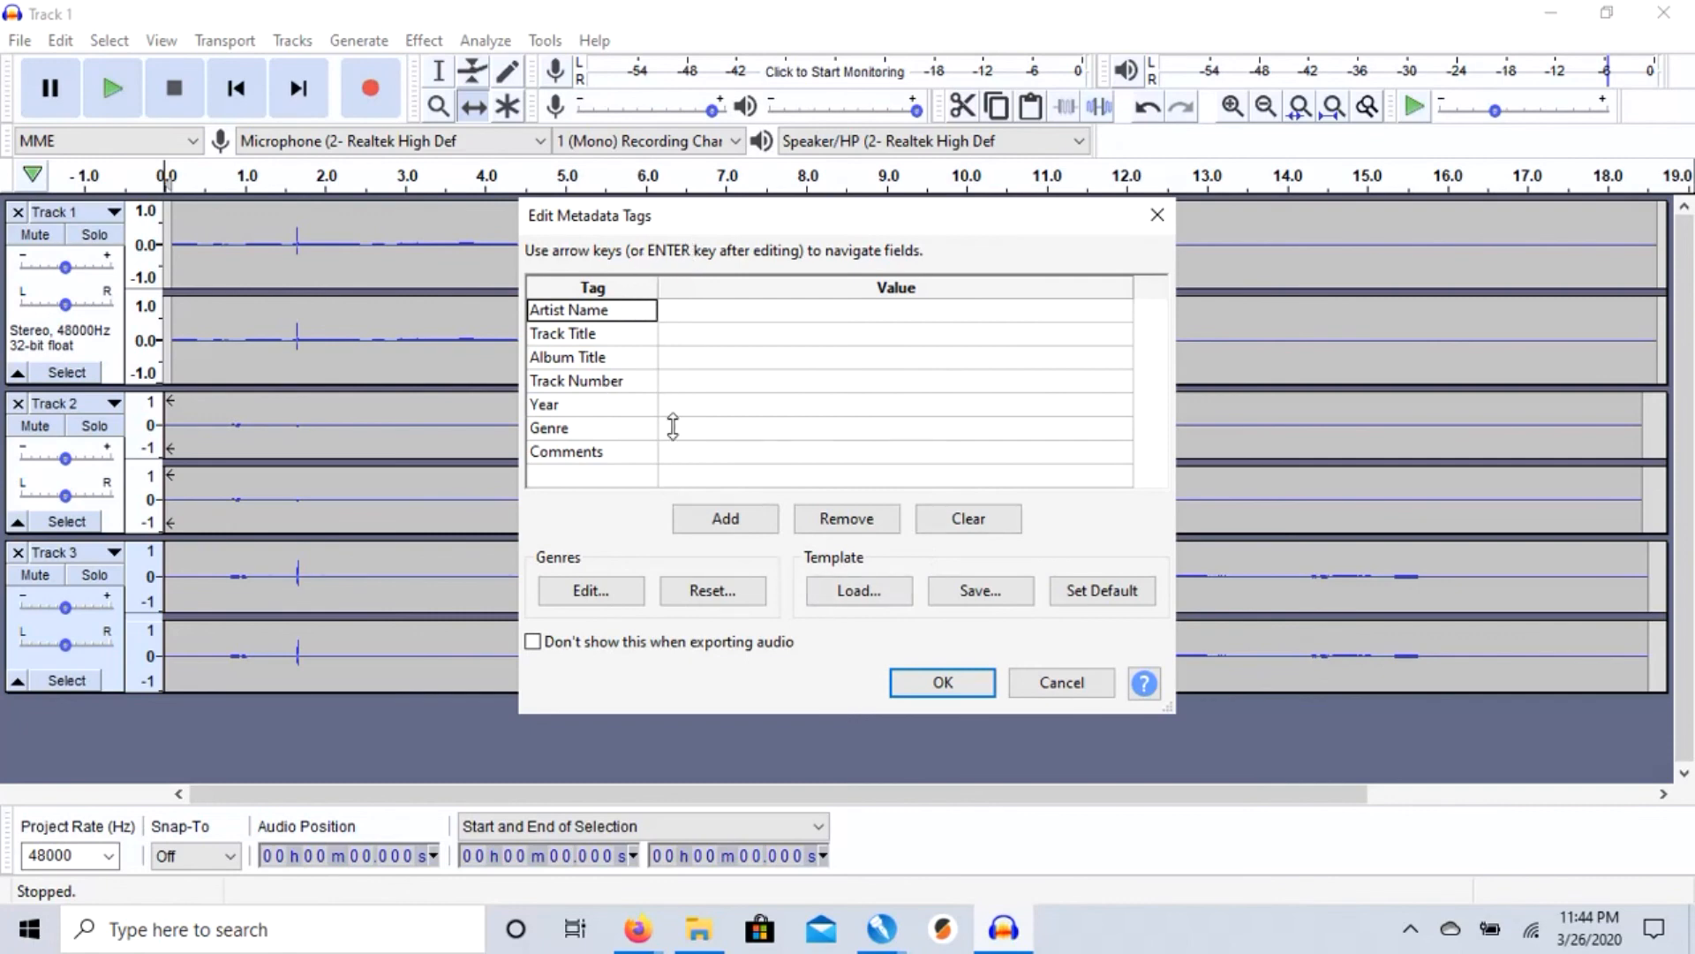
pyautogui.click(945, 684)
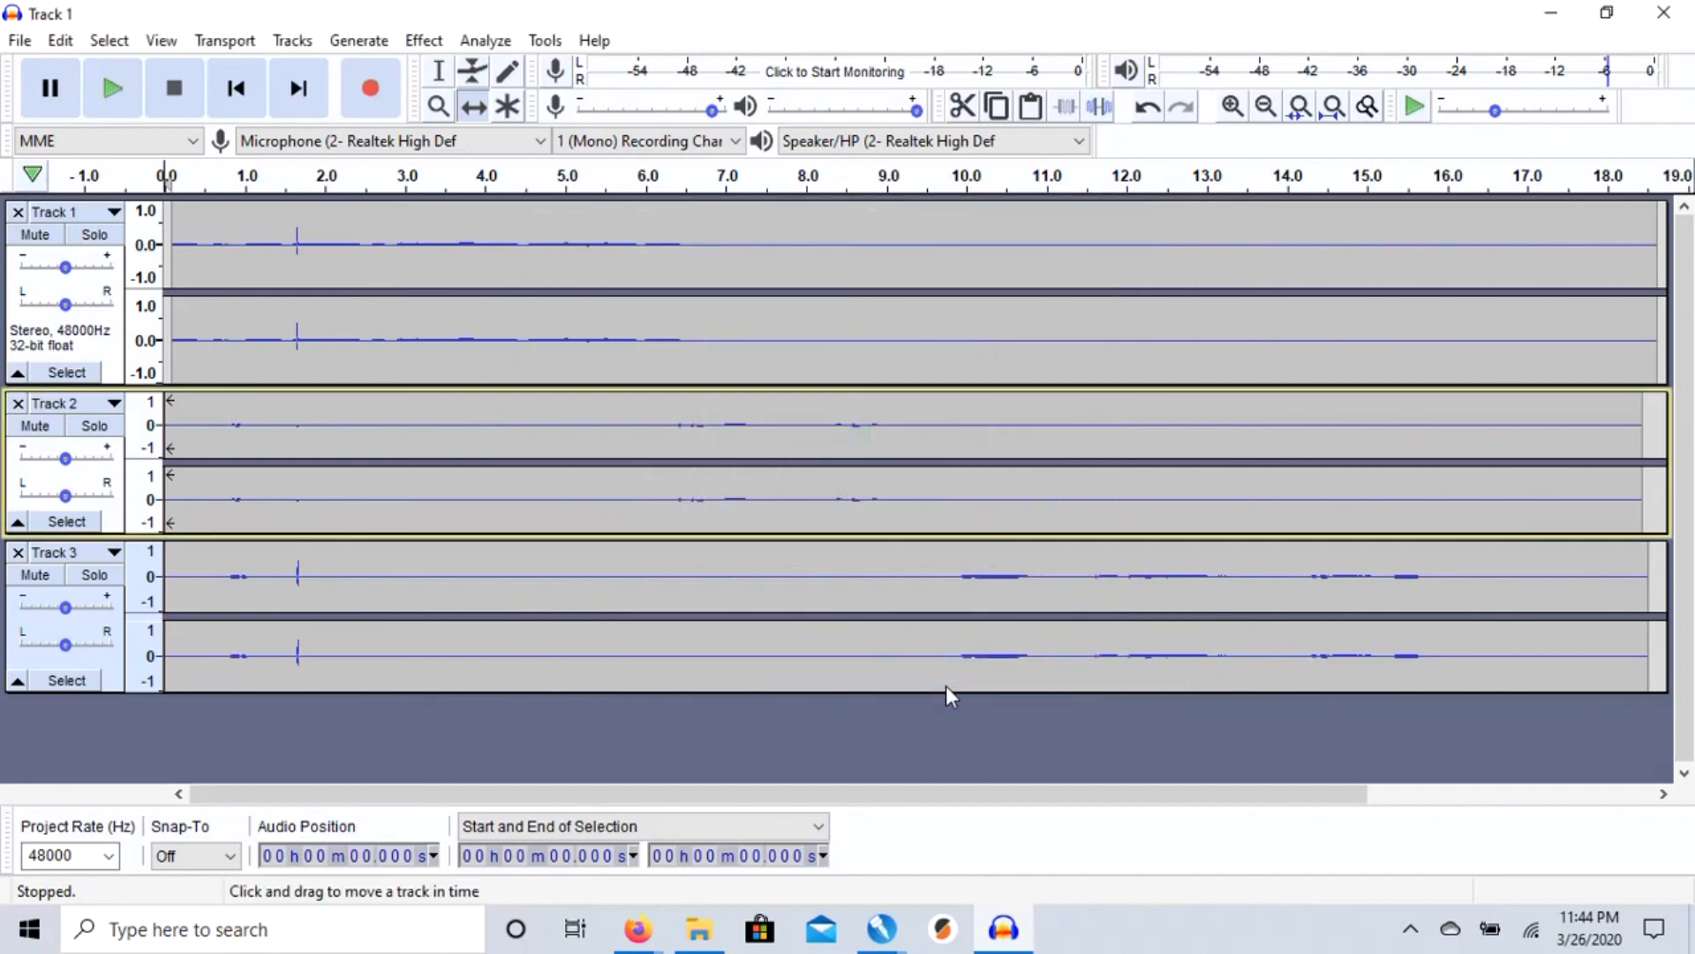
# - Minimize the audio editor, the browser and the Digital Assets folder window to reach the desktop
pyautogui.click(1548, 19)
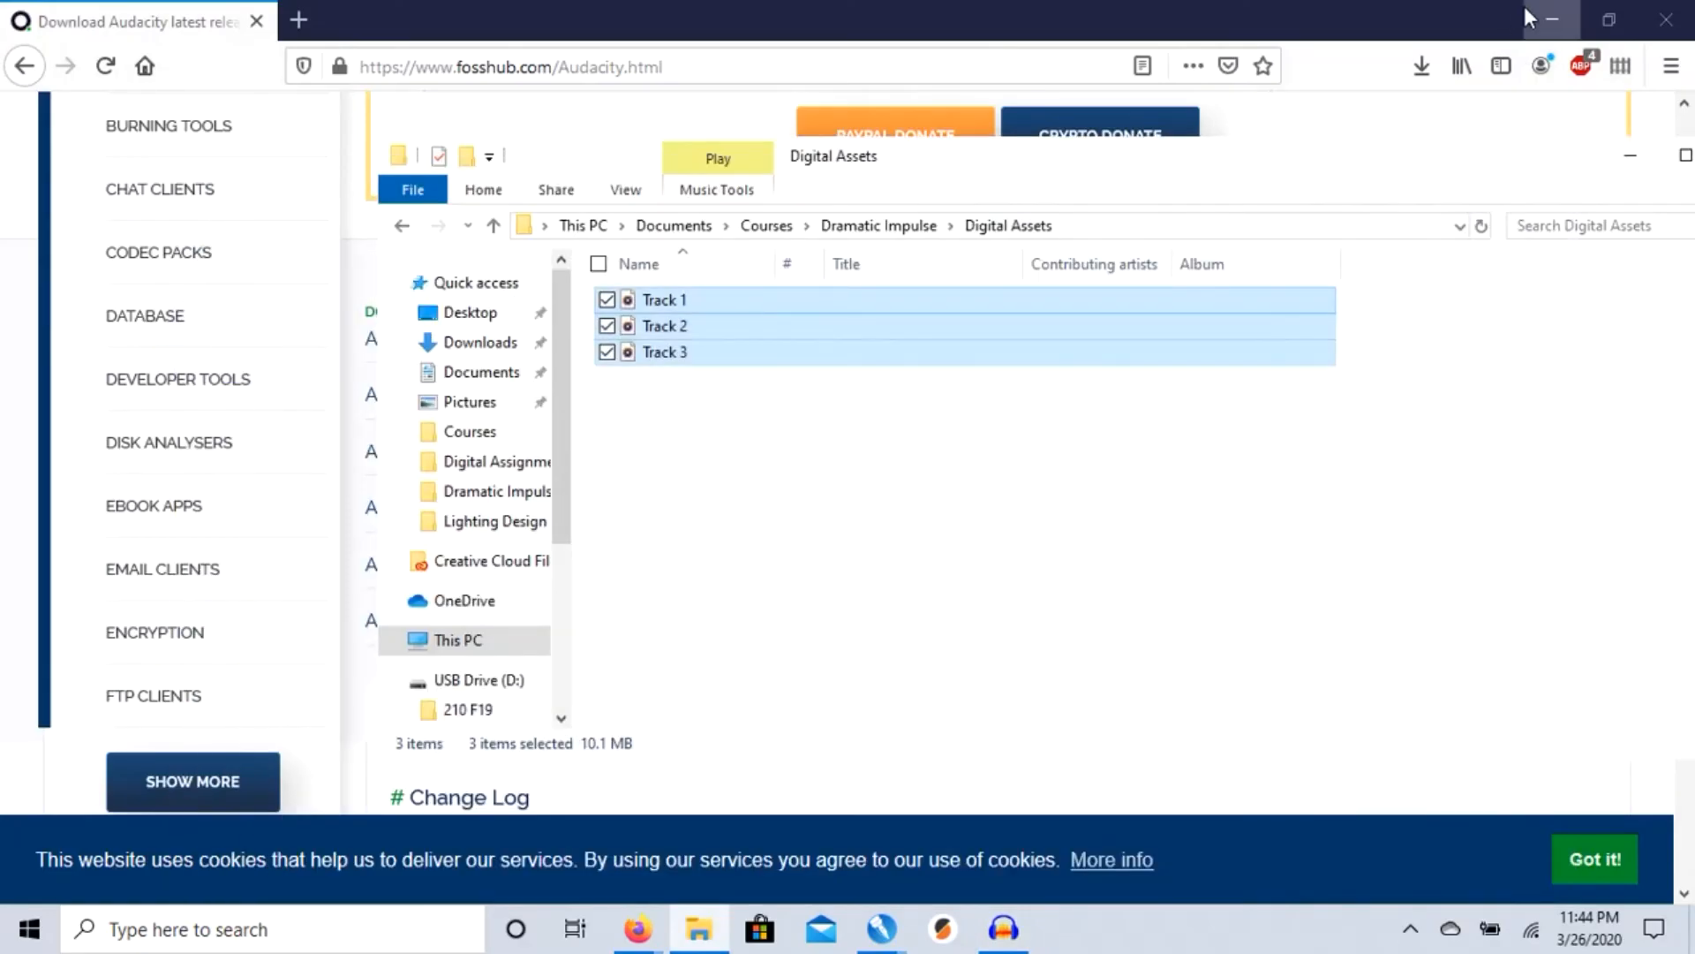
pyautogui.click(1526, 10)
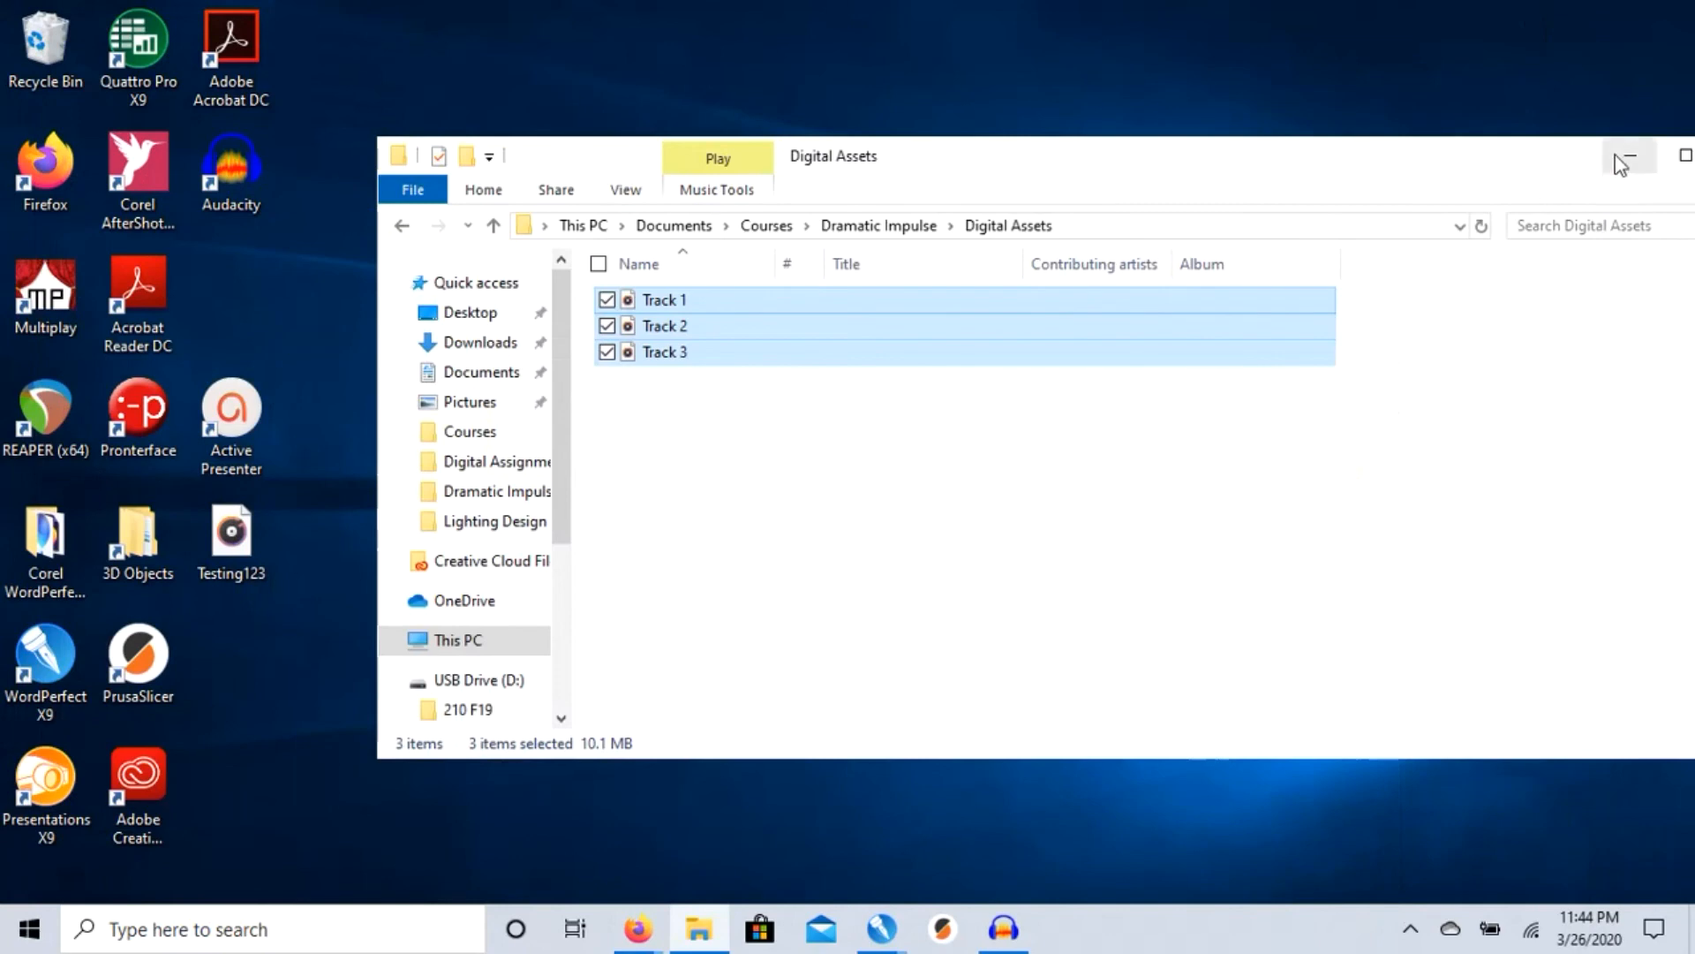
pyautogui.click(1622, 160)
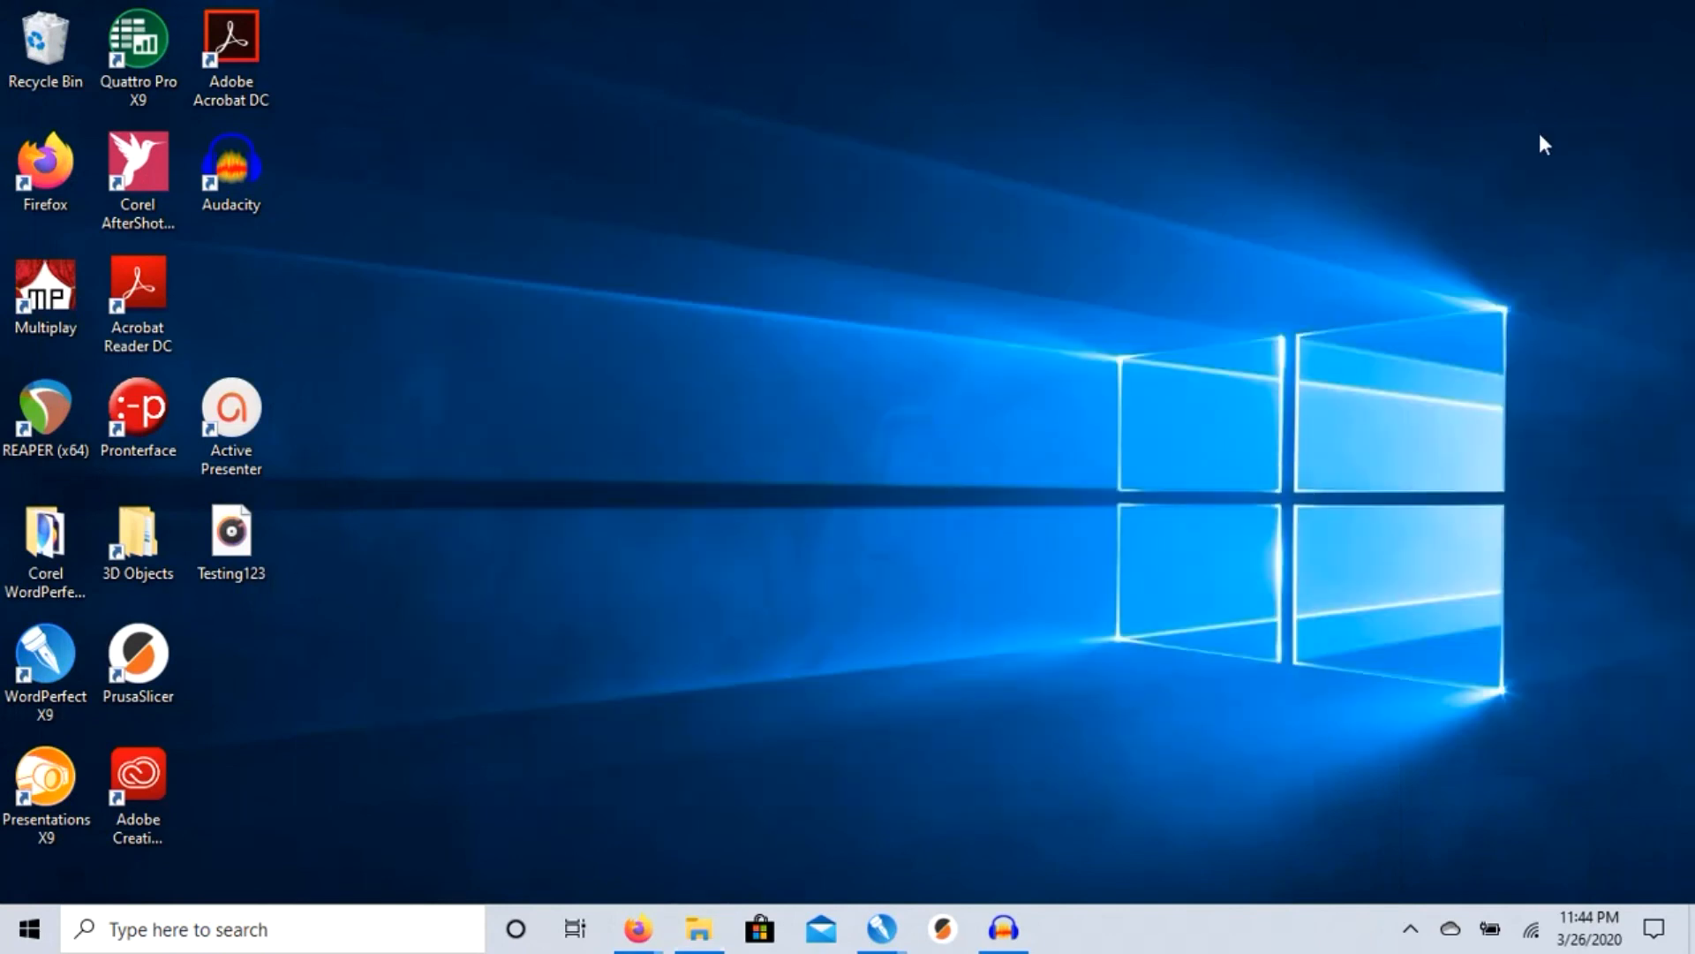
# - Open Testing123 from the desktop in the music player, listen to part of the exported mix, and close the player
pyautogui.click(229, 541)
pyautogui.doubleClick(229, 541)
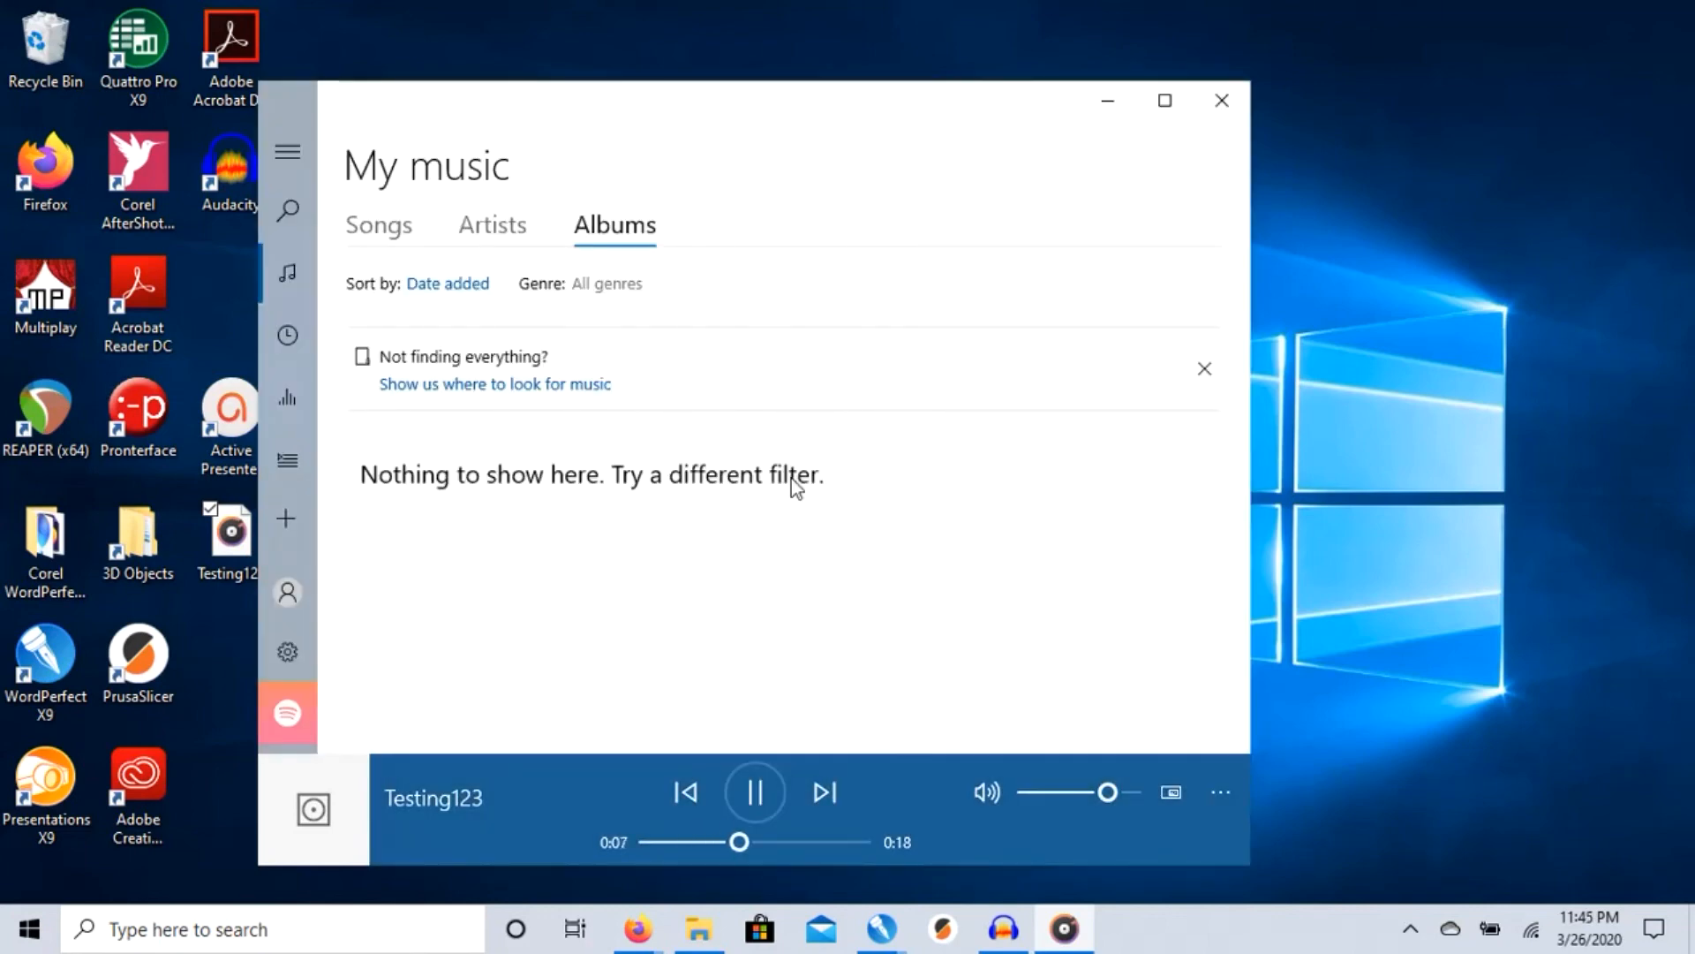
pyautogui.click(763, 802)
pyautogui.click(1222, 101)
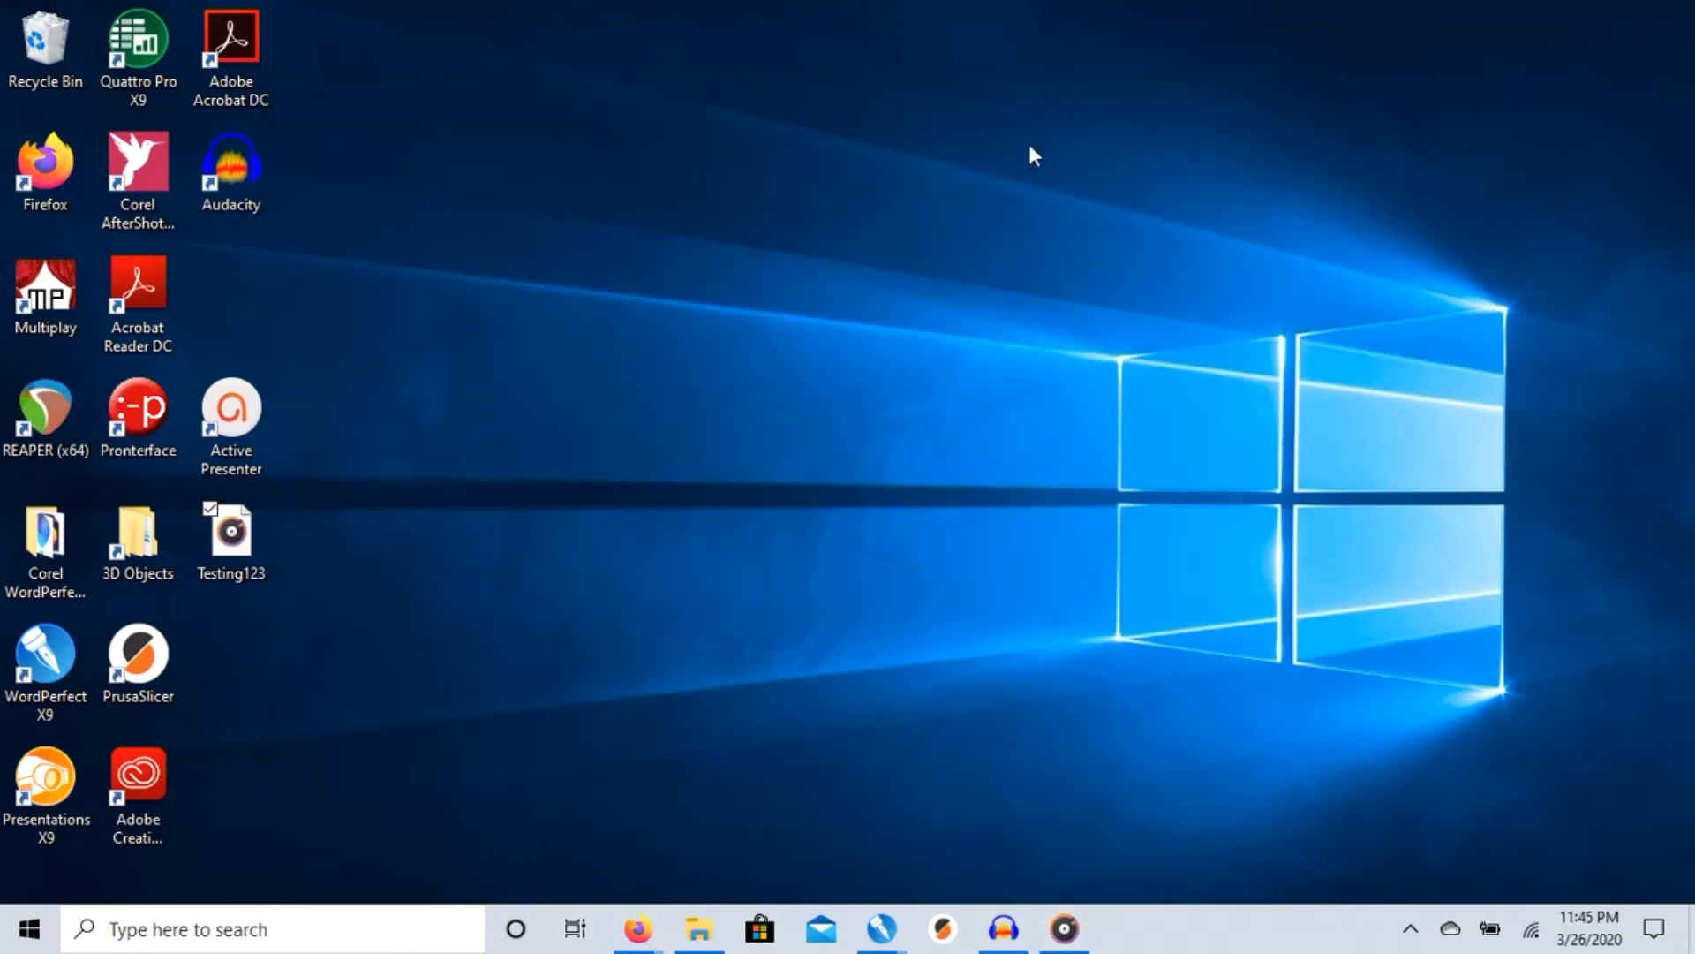